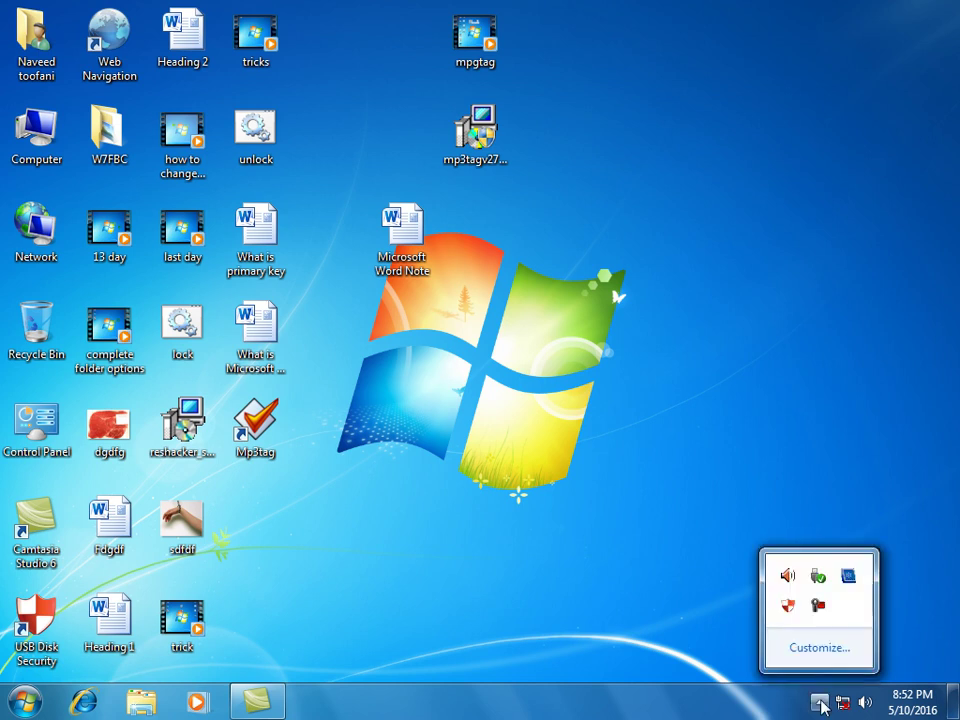
Launch Microsoft Access from the Run box with msaccess
click(714, 459)
key(super)
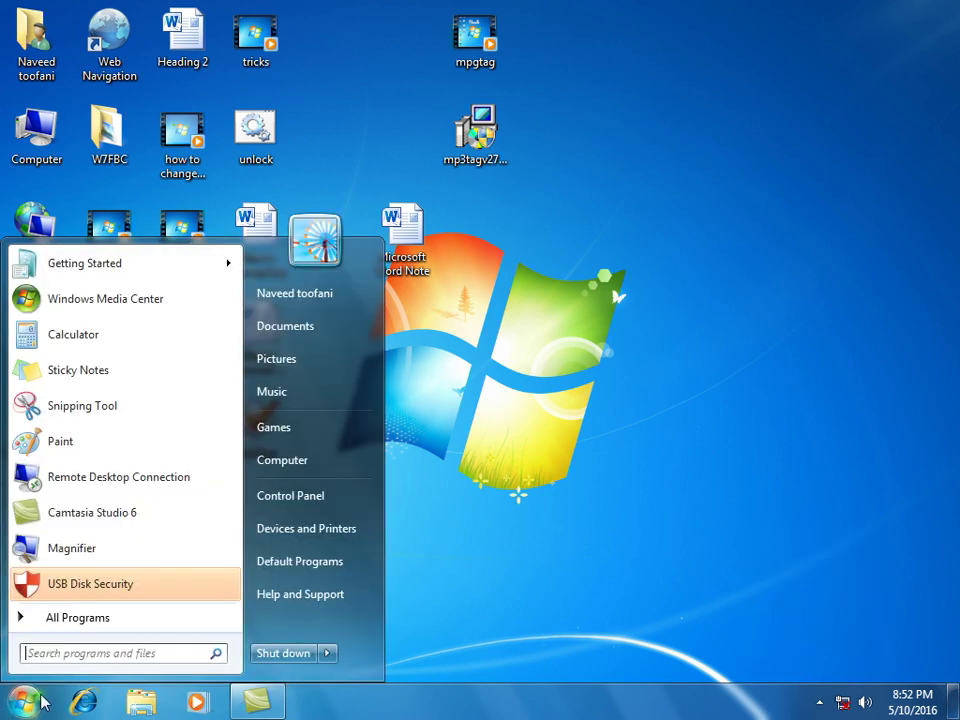
click(500, 538)
key(super+r)
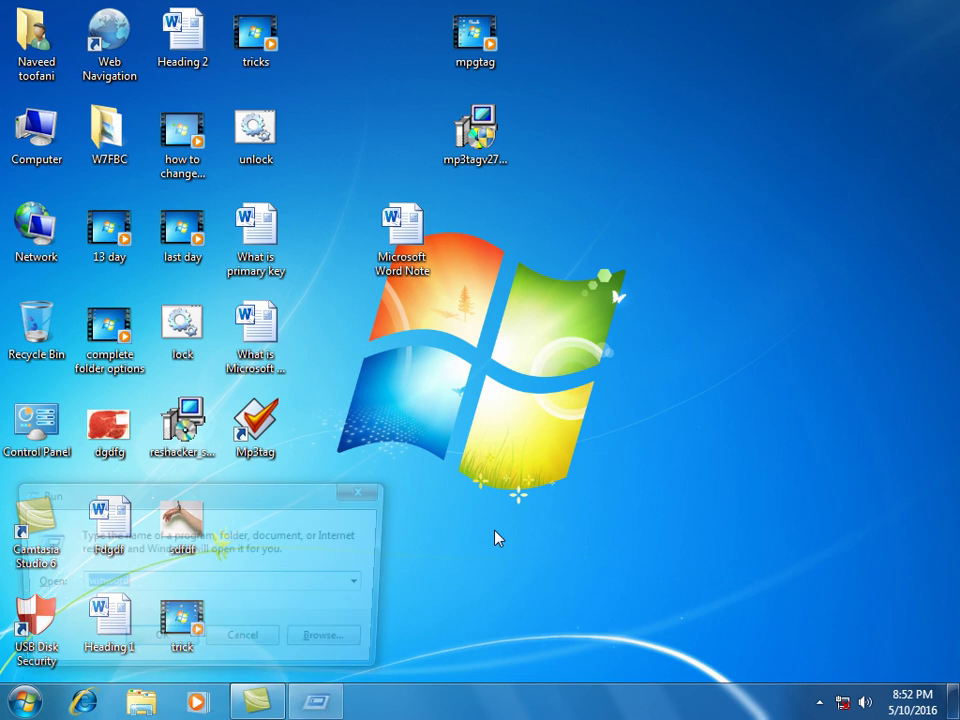
text(msacc)
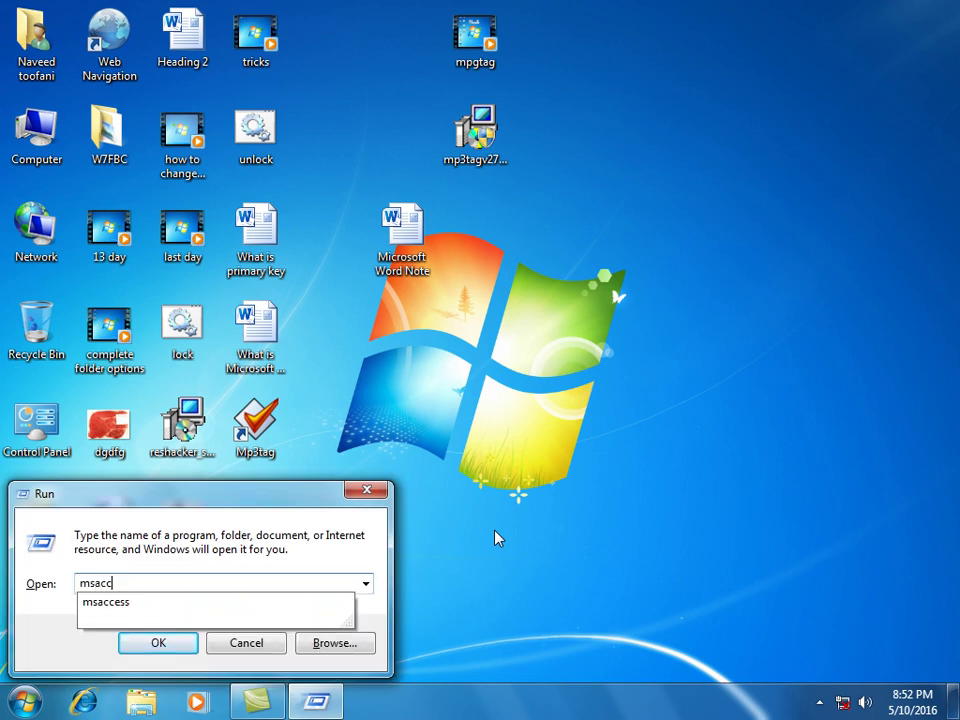
key(Escape)
text(ess)
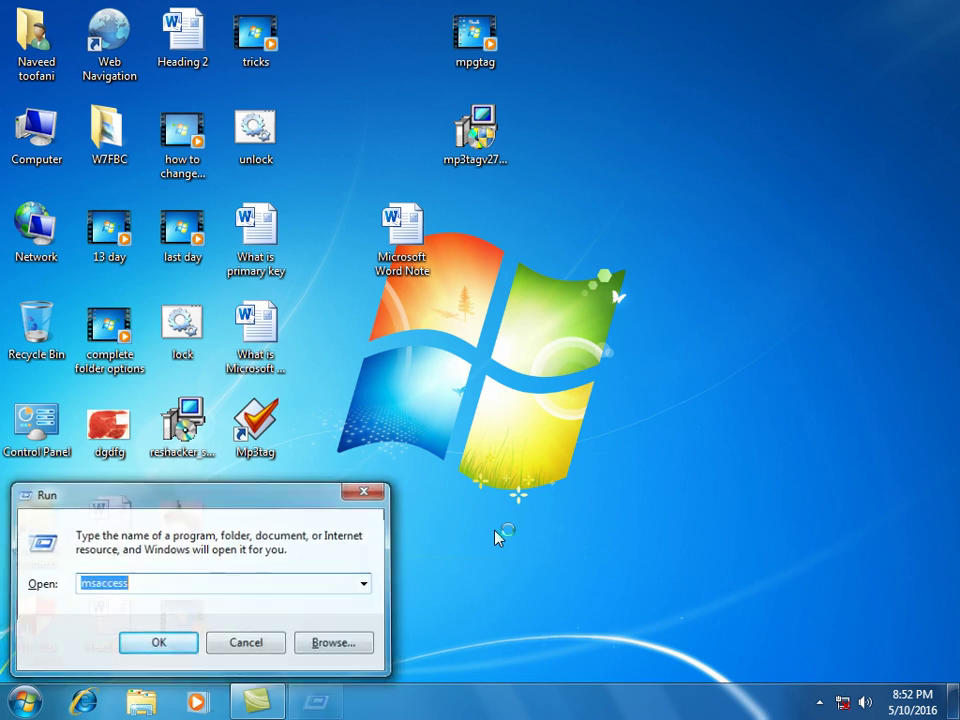
key(Return)
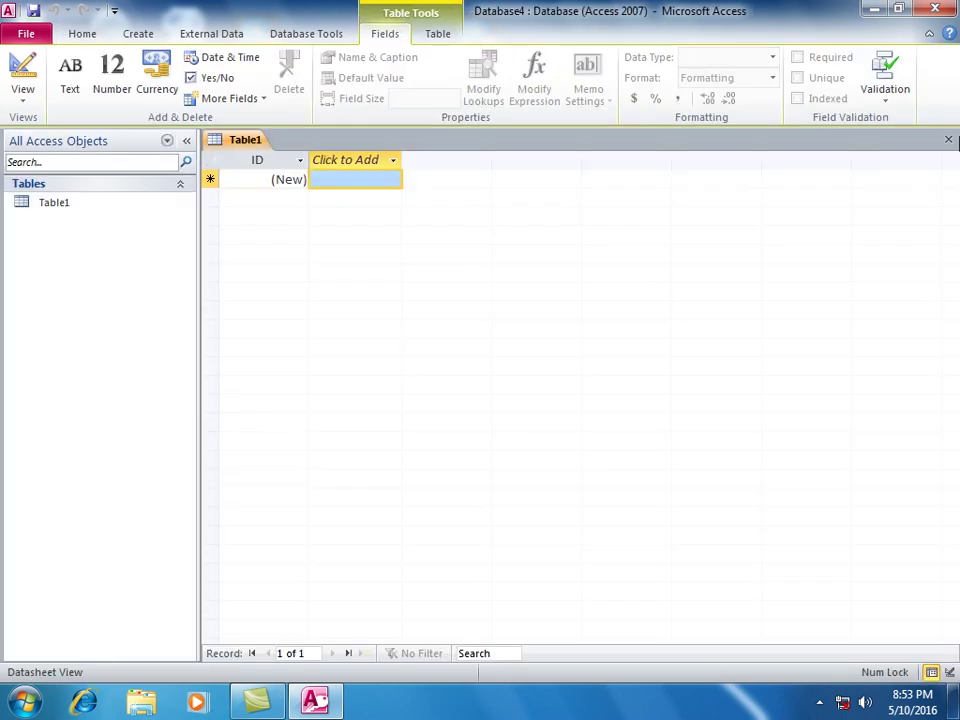
Close the default Table1 in the blank database and start a new table in Design view
click(944, 143)
click(136, 34)
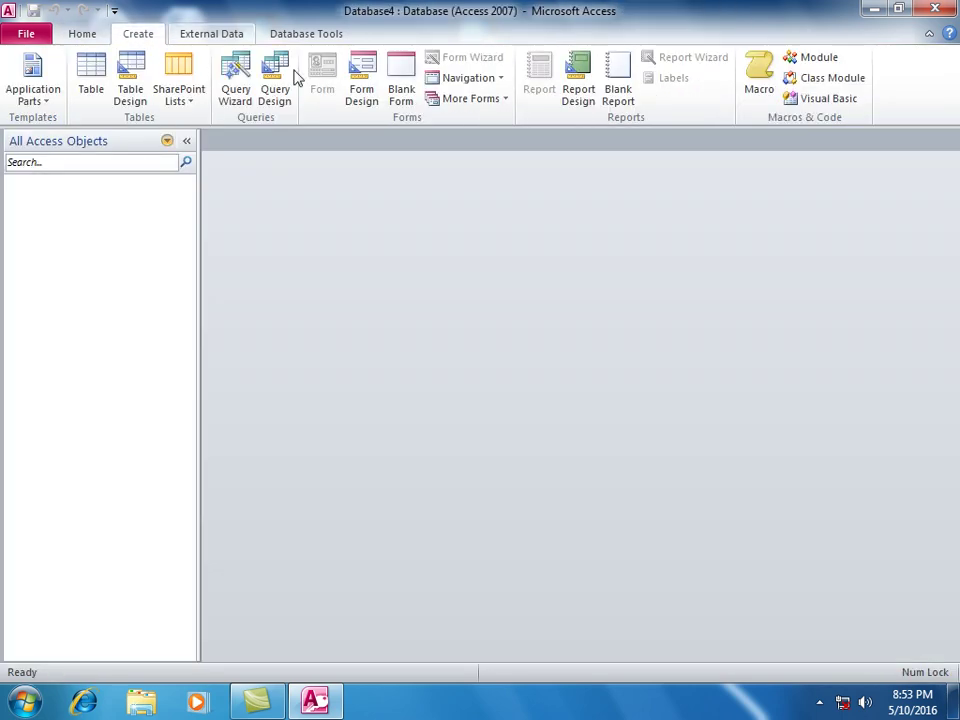
click(130, 88)
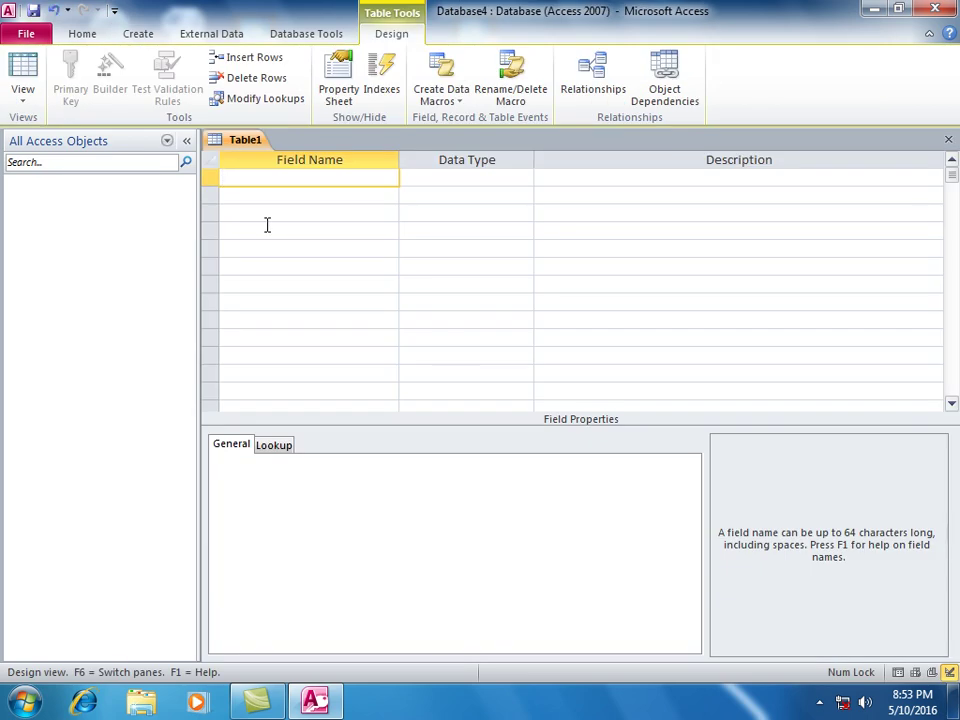
Define fields Name and Post as Text and Salary as Number
text(Name)
key(Return)
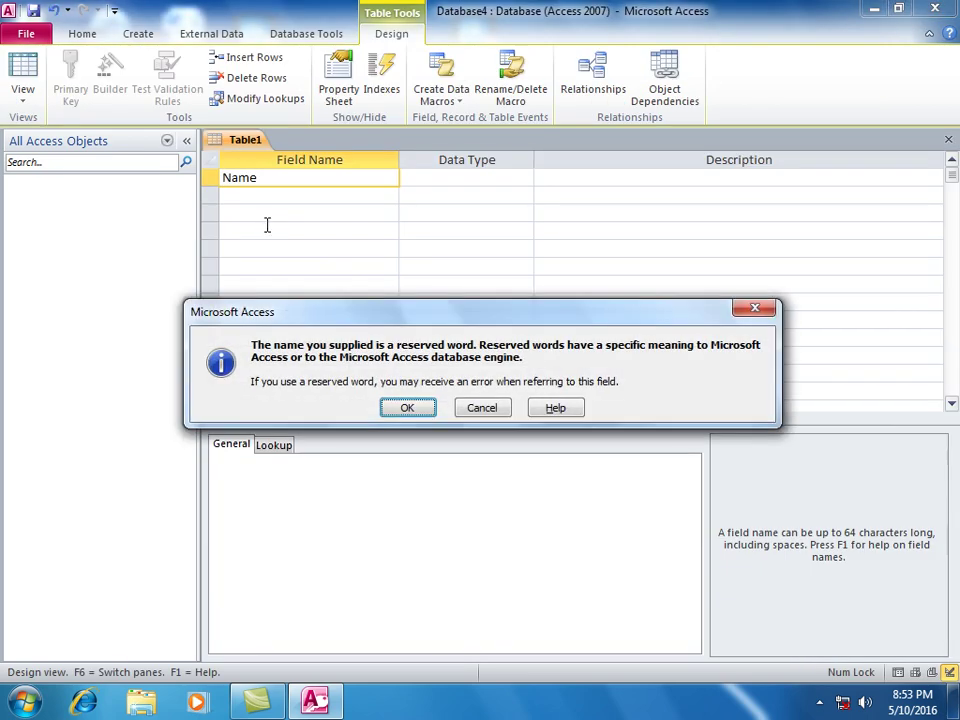
key(Return)
key(Down)
text(P)
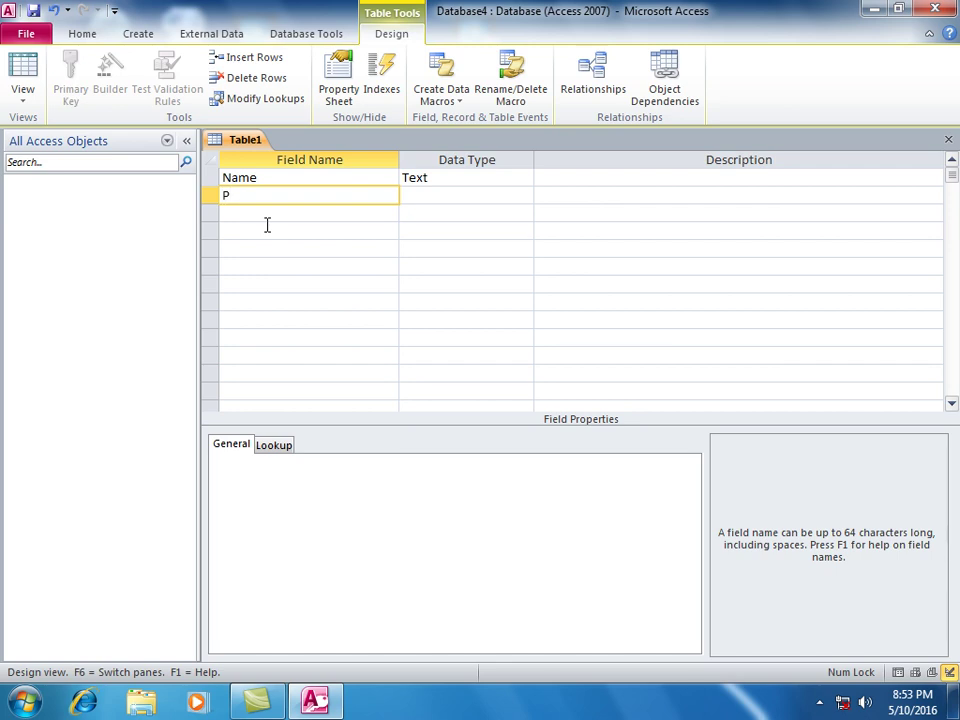
text(ost)
key(Return)
key(Down)
text(Sala)
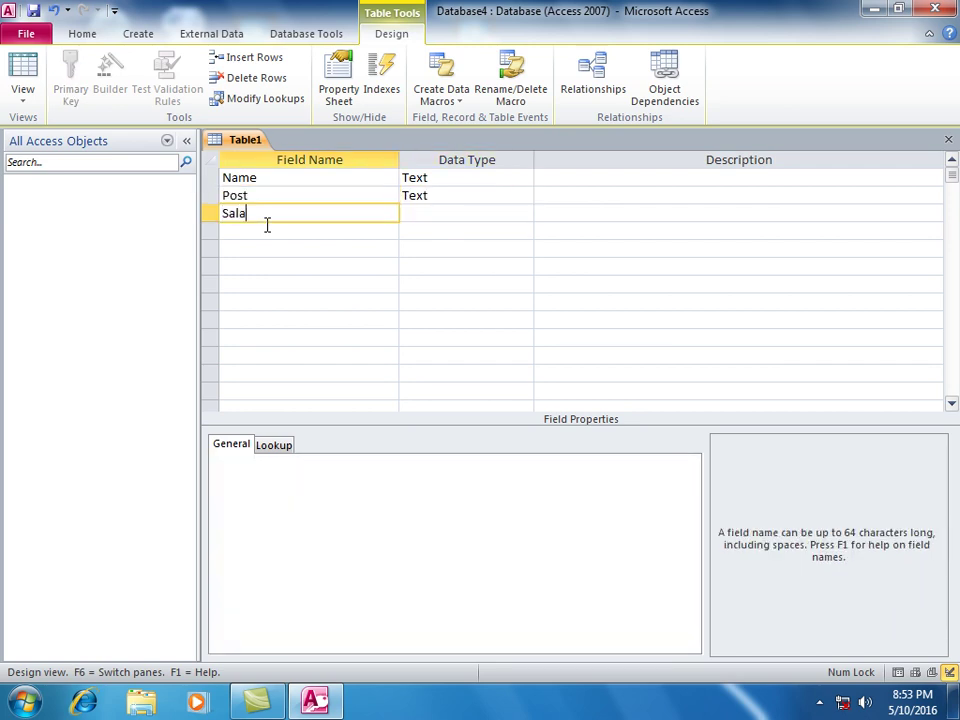
text(ry)
key(Return)
key(Up)
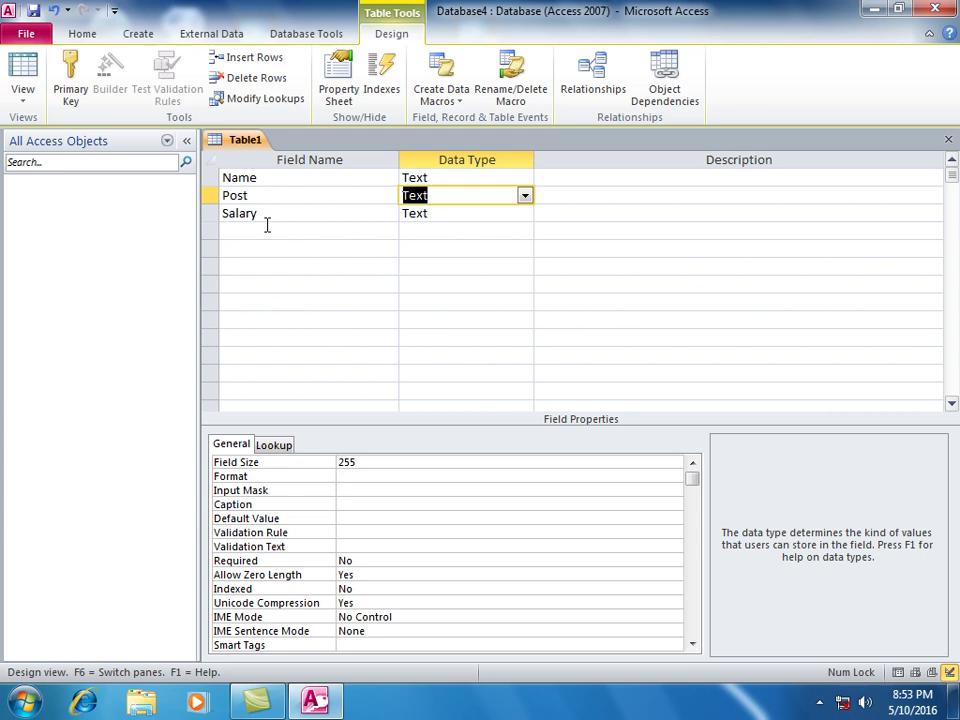
key(Up)
key(Down)
key(Down)
text(n)
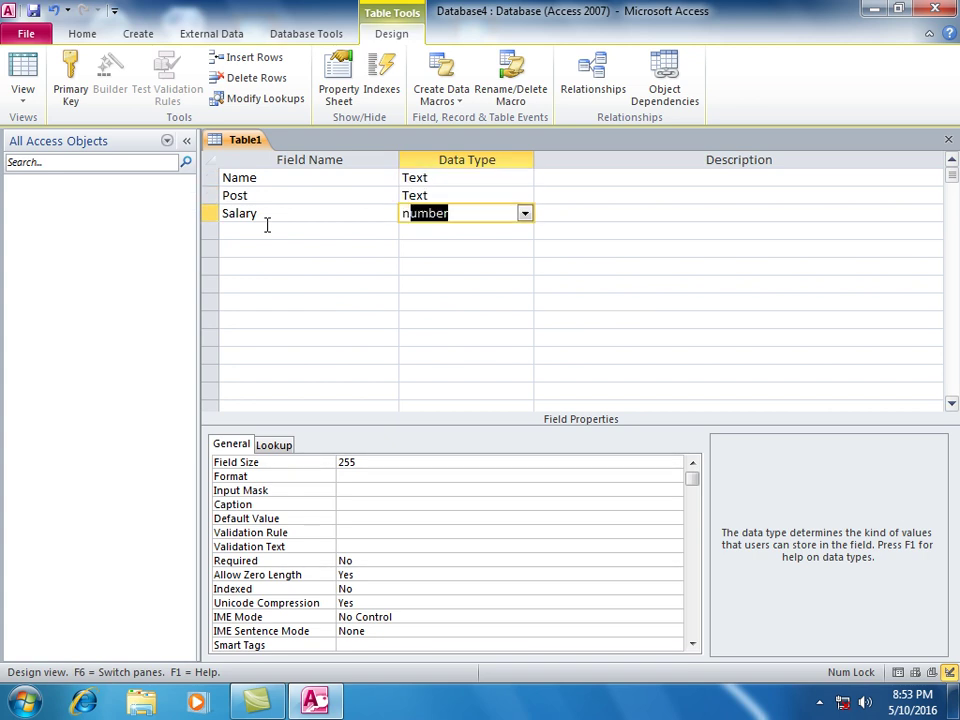
key(Down)
Save the table design as Table1 without adding a primary key
key(ctrl+w)
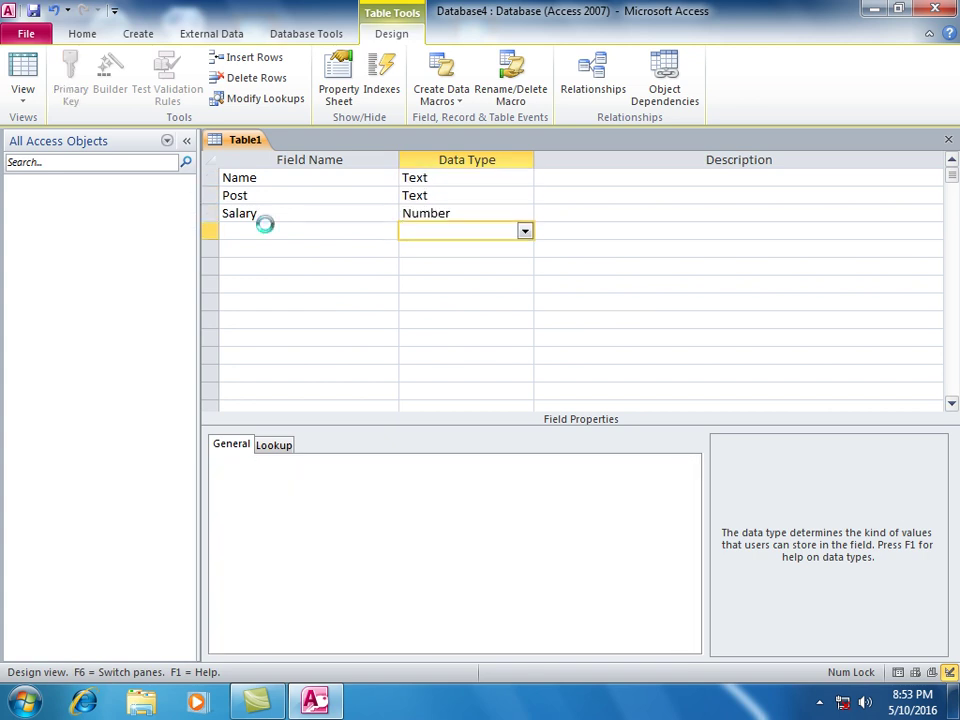
key(Return)
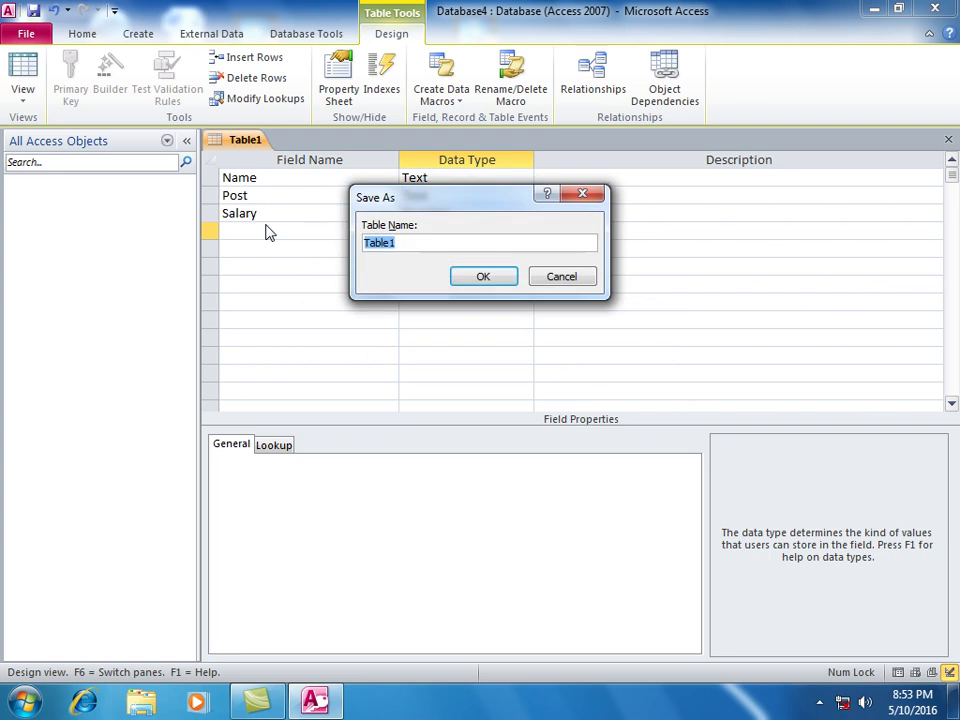
key(Return)
key(Tab)
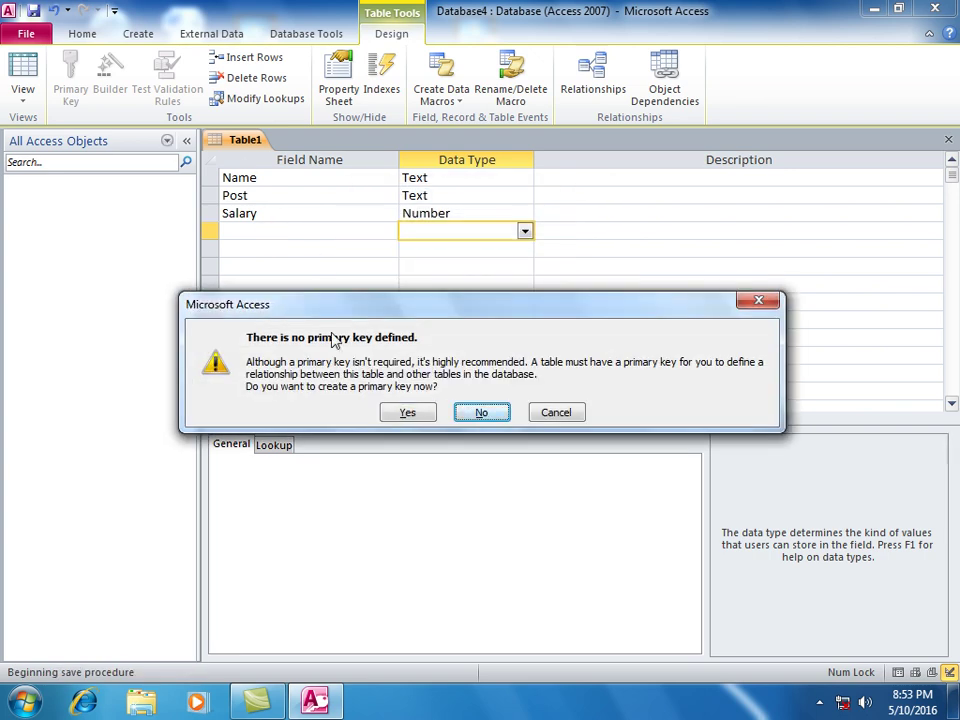
click(482, 412)
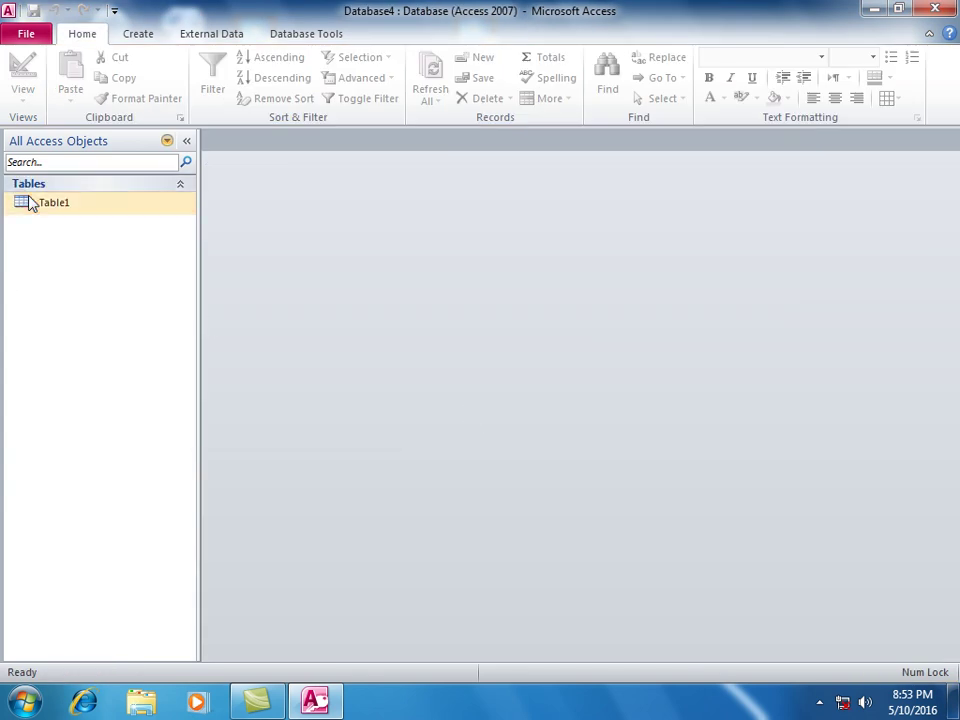
Open Table1 and enter the names asad, atif, wali, naveed and faheem
double_click(30, 203)
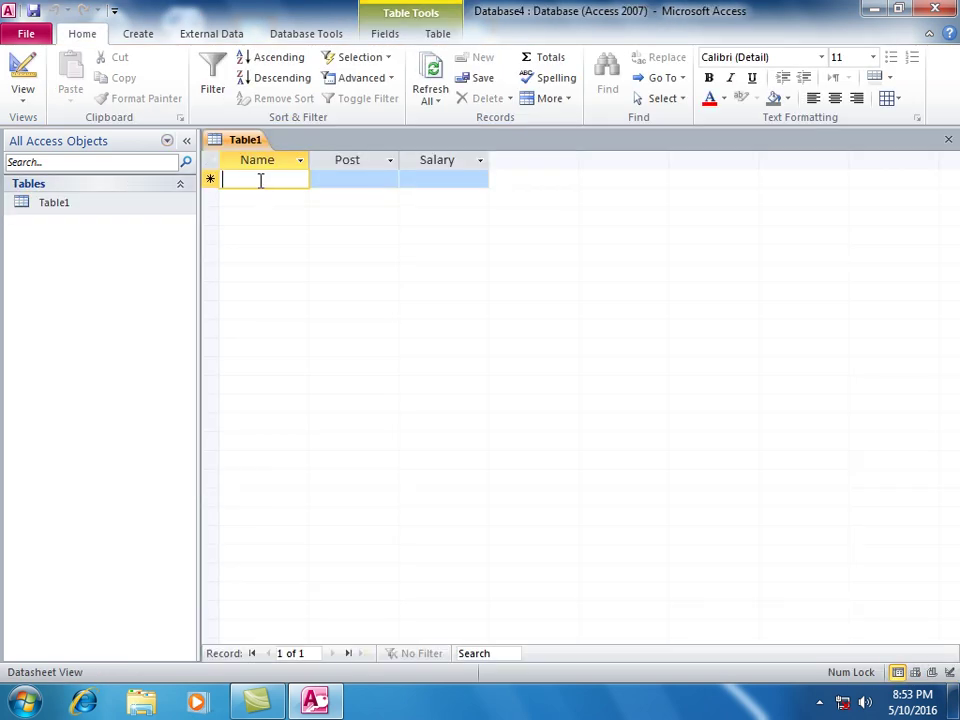
text(asad)
key(Down)
text(atif)
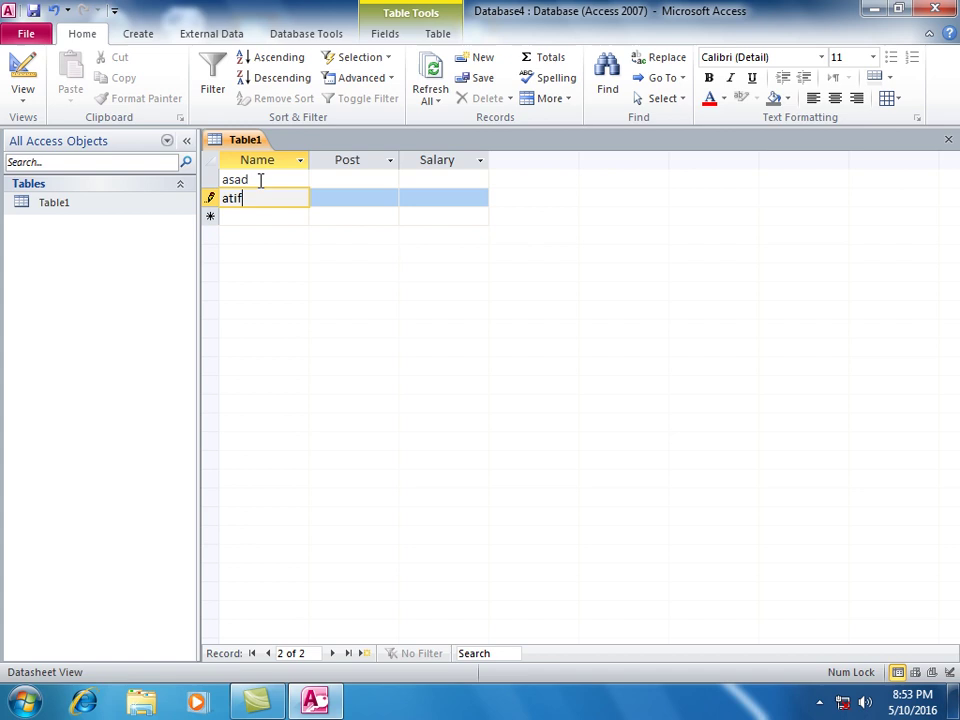
key(Down)
text(wali)
key(Down)
text(naveed)
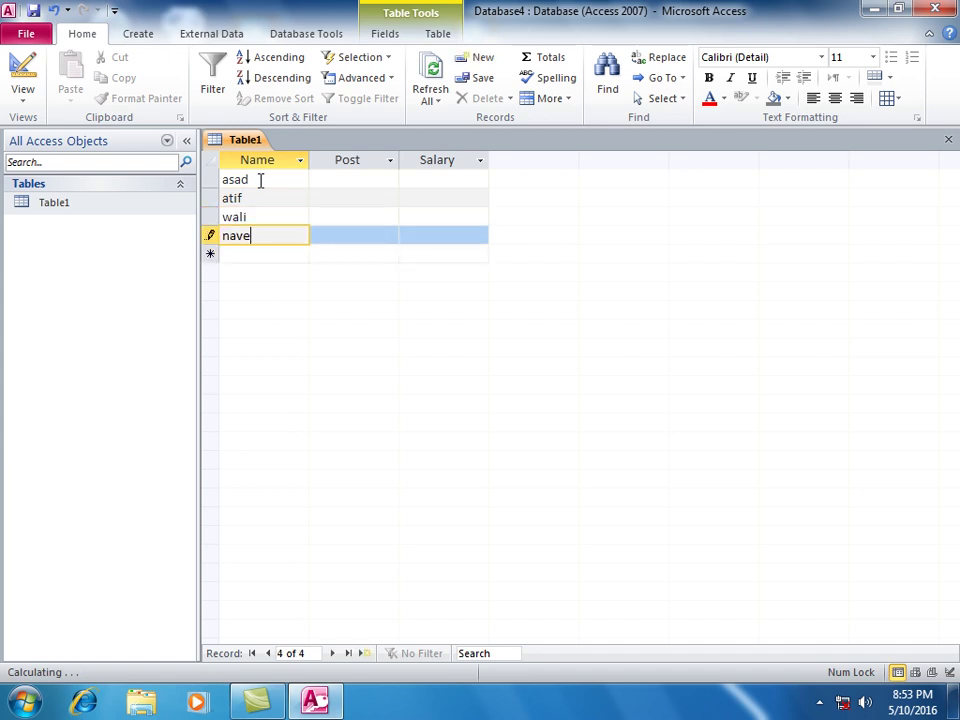
key(Down)
text(fahjw)
key(BackSpace)
key(BackSpace)
text(ee)
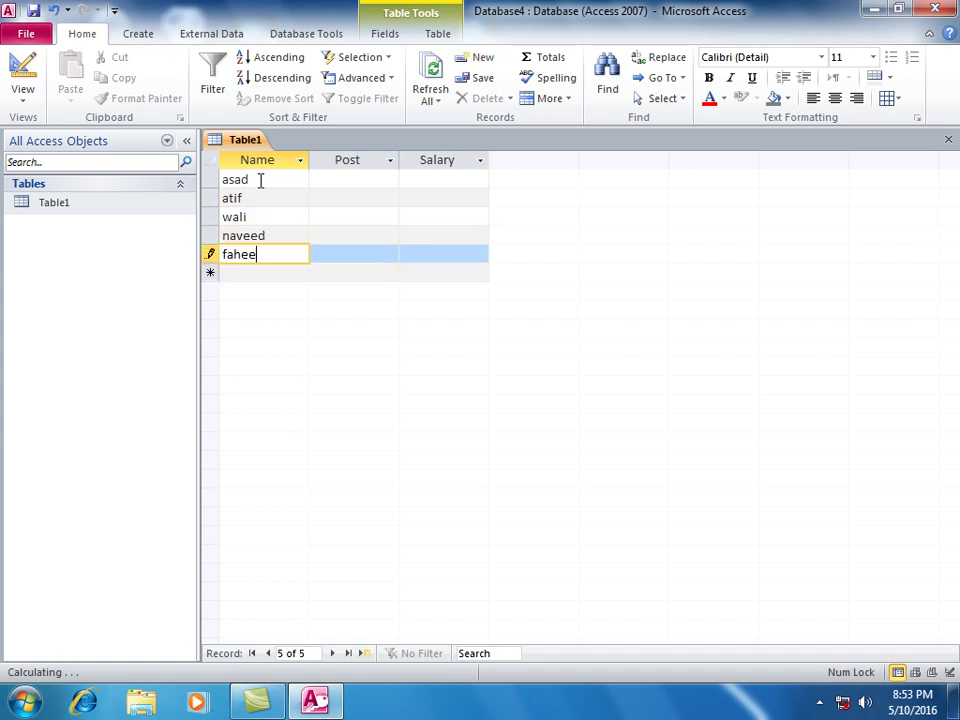
text(m)
key(Down)
Enter the names fawad, fayaz, farid, fahad, sajjad and yousaf
text(fawad)
key(Tab)
key(Tab)
key(shift+Tab)
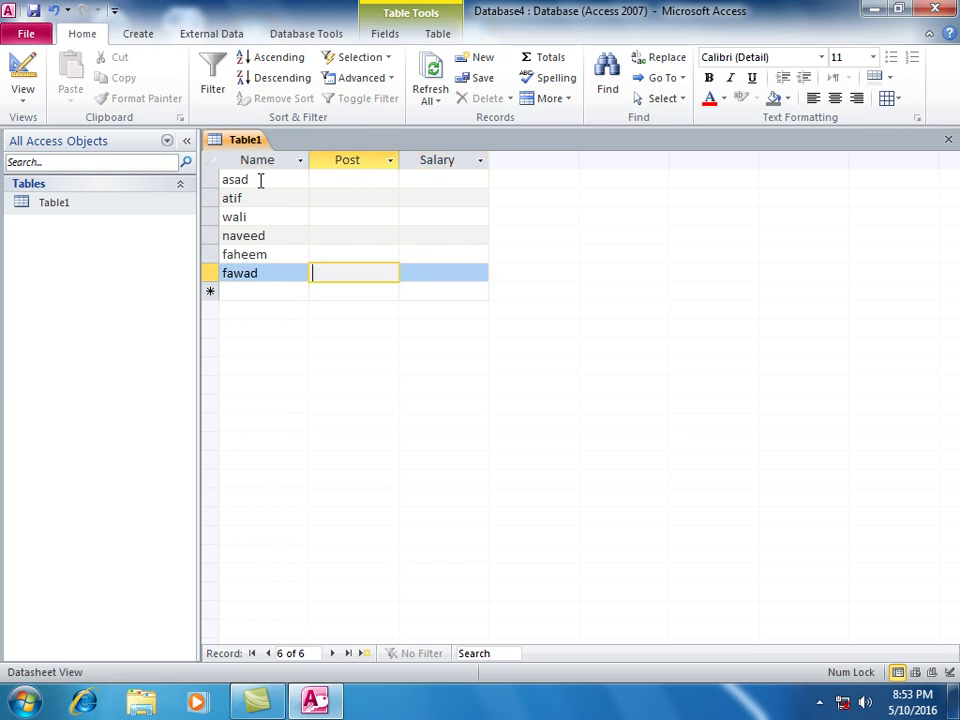
key(Tab)
key(Tab)
text(fayaz)
key(Down)
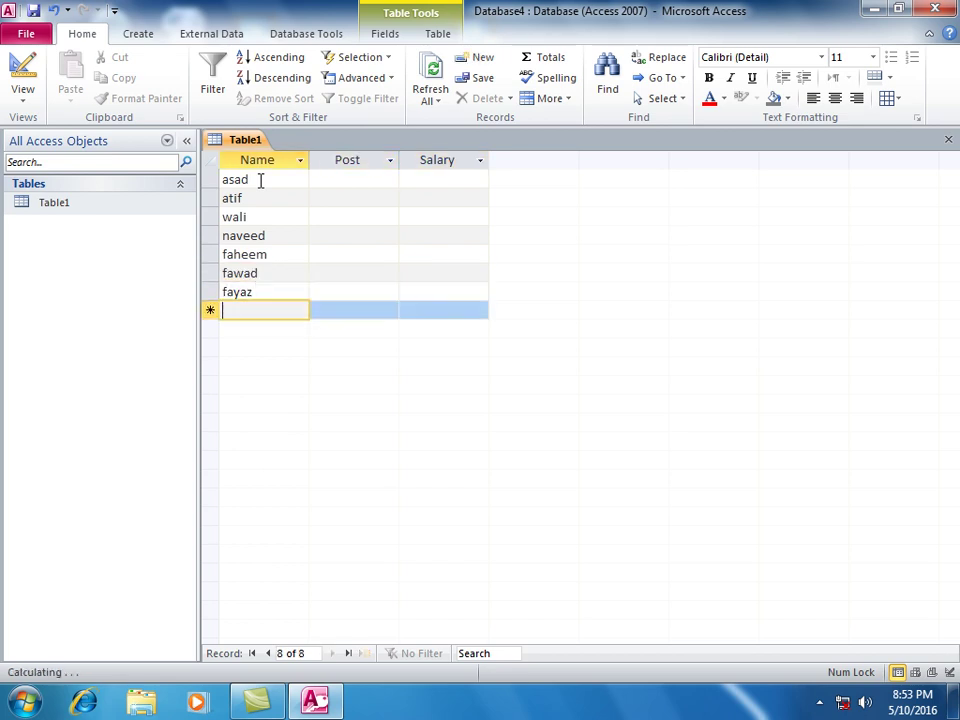
text(farid)
key(Down)
text(fahad)
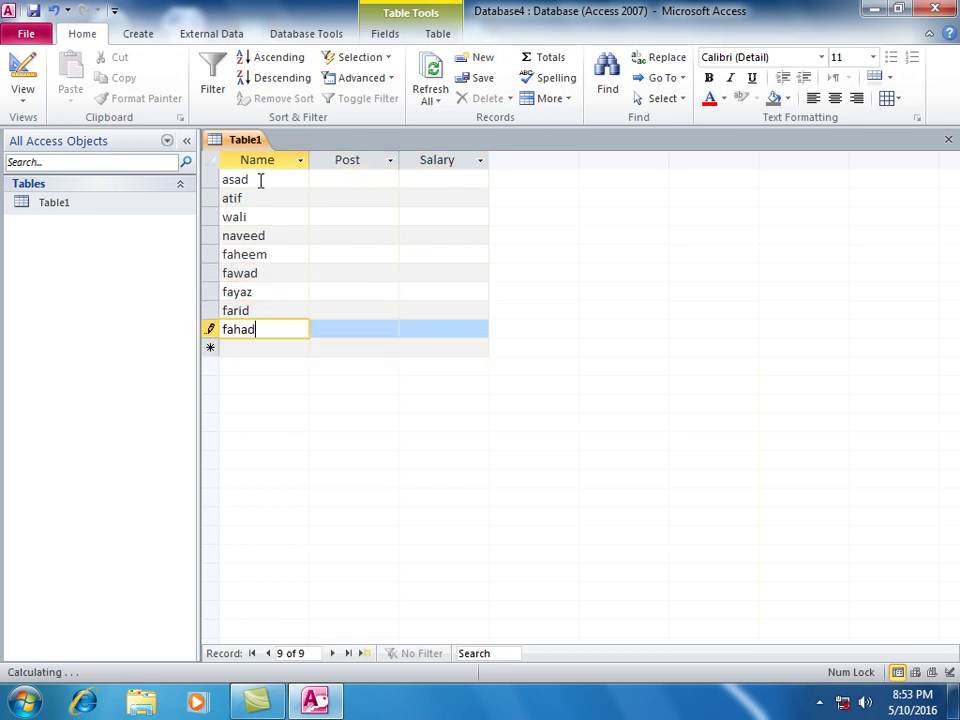
key(Down)
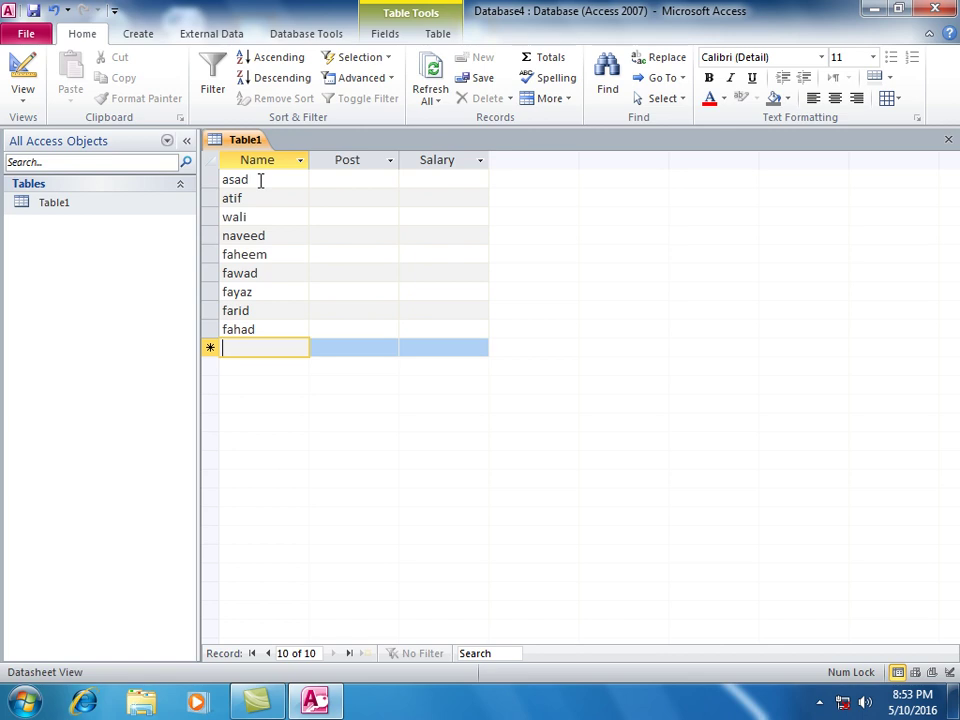
key(Up)
key(Up)
key(Down)
key(Down)
text(sa)
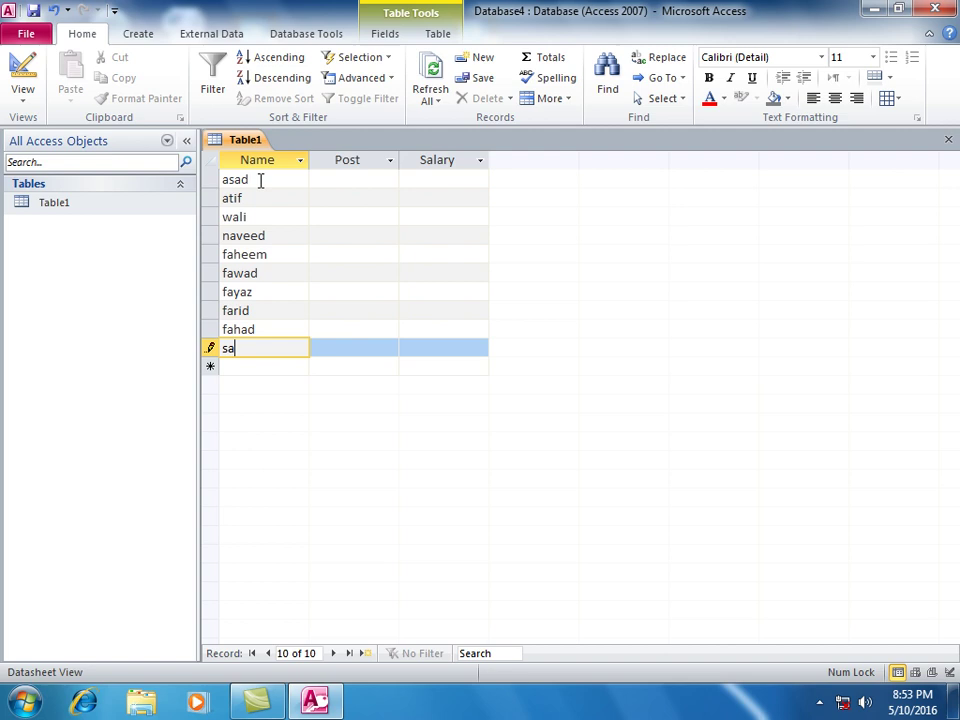
text(jjad)
key(Down)
text(y)
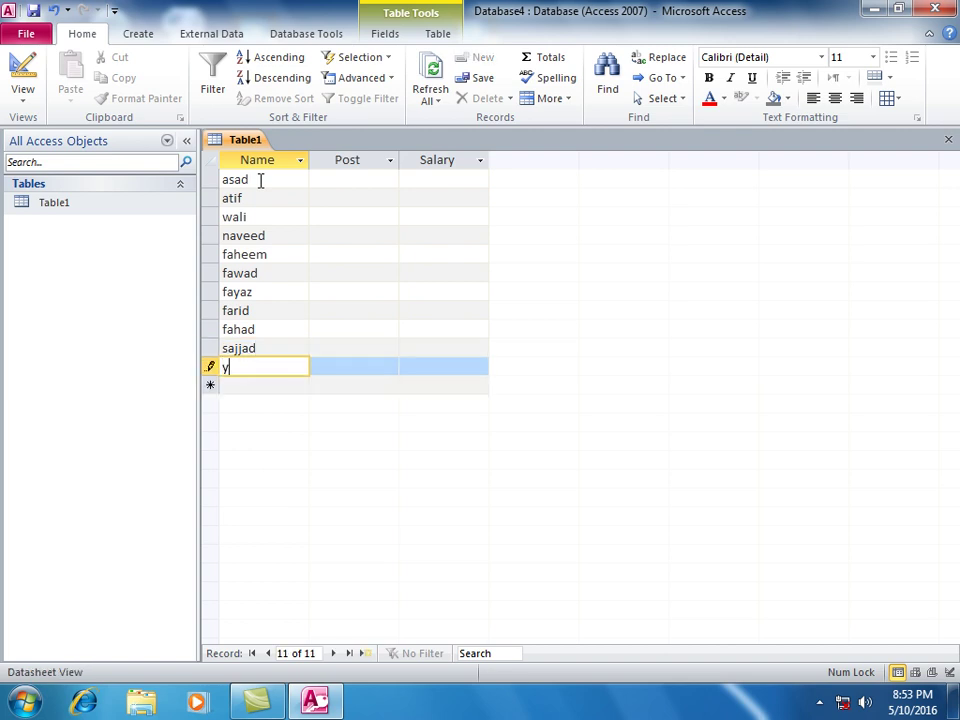
text(iosas)
Set the first five posts: director, teacher, director, teacher, cook
key(Up)
key(Up)
key(Up)
key(Up)
key(Up)
key(Up)
key(Up)
key(Up)
key(Up)
key(Up)
key(Tab)
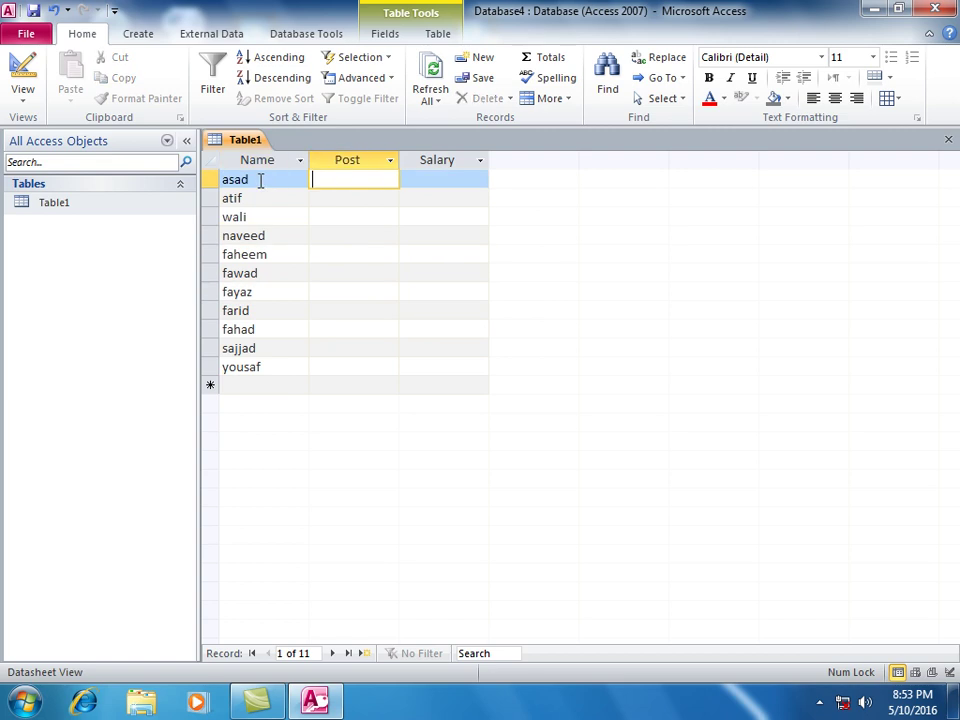
text(director)
key(Down)
text(teacher)
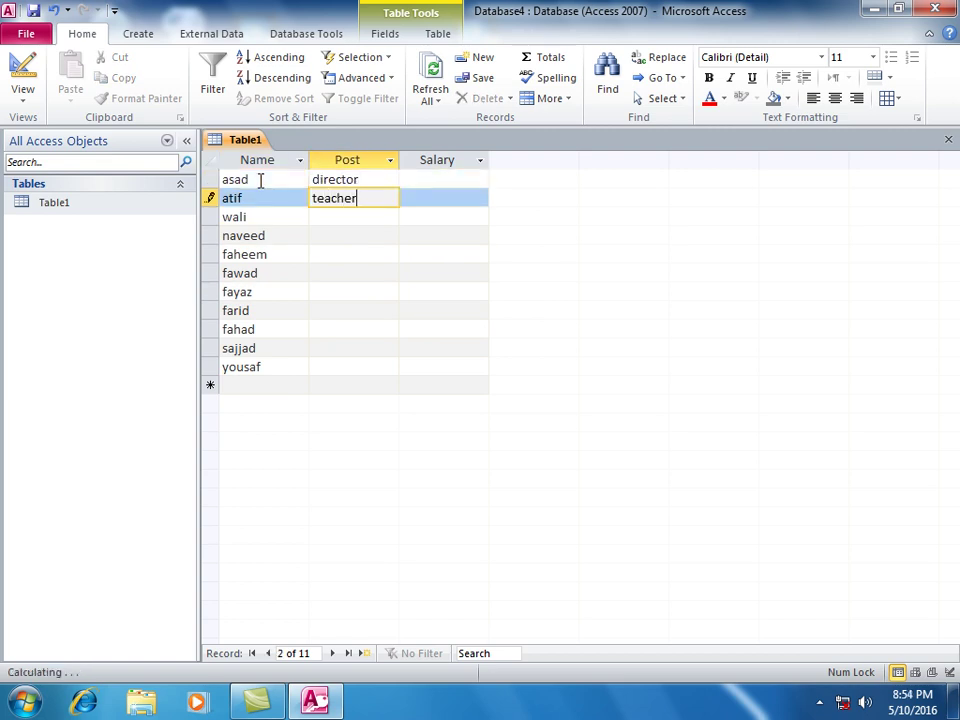
key(Down)
text(d)
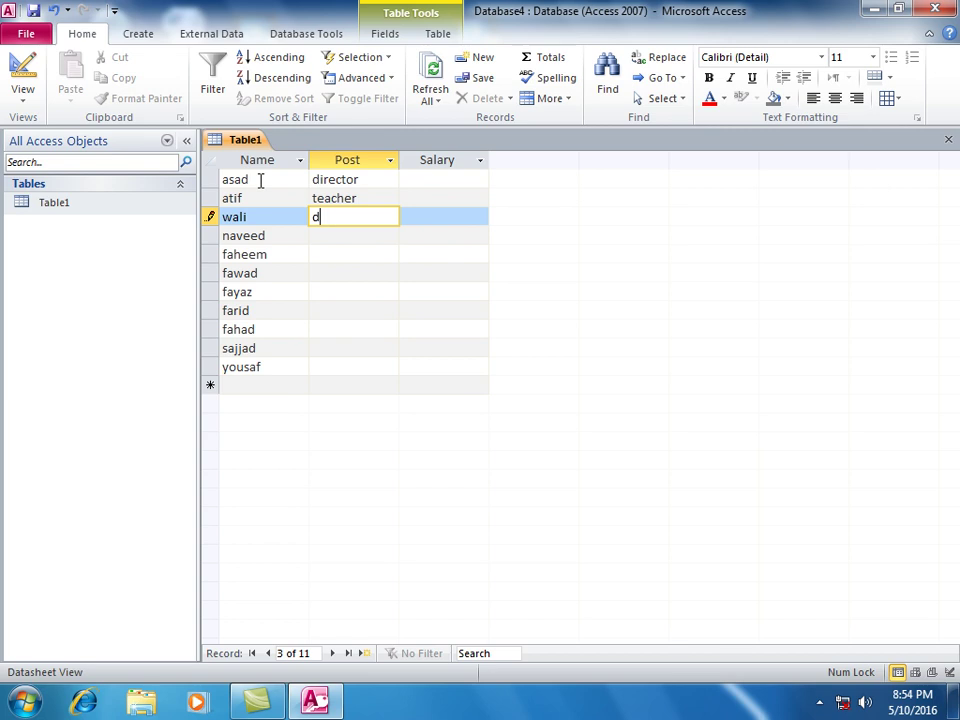
text(riirectro)
text(or)
key(Tab)
key(Down)
key(Left)
text(t)
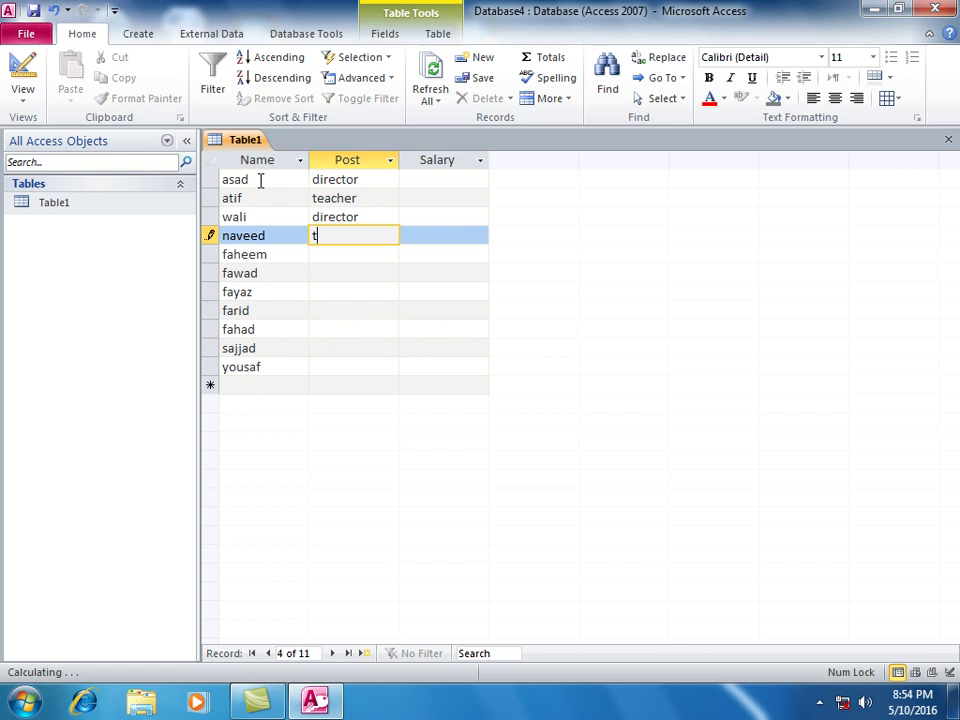
text(eacher)
key(Down)
text(coook)
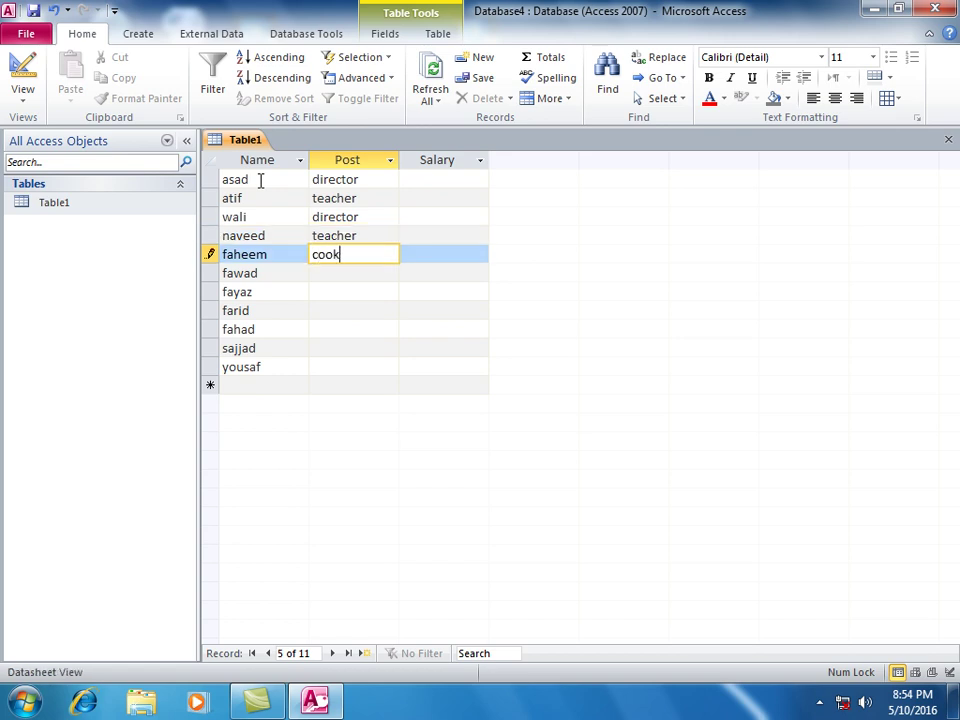
Set posts driver for fawad, cook for fayaz and driver for farid
key(Down)
text(driver)
key(BackSpace)
text(=)
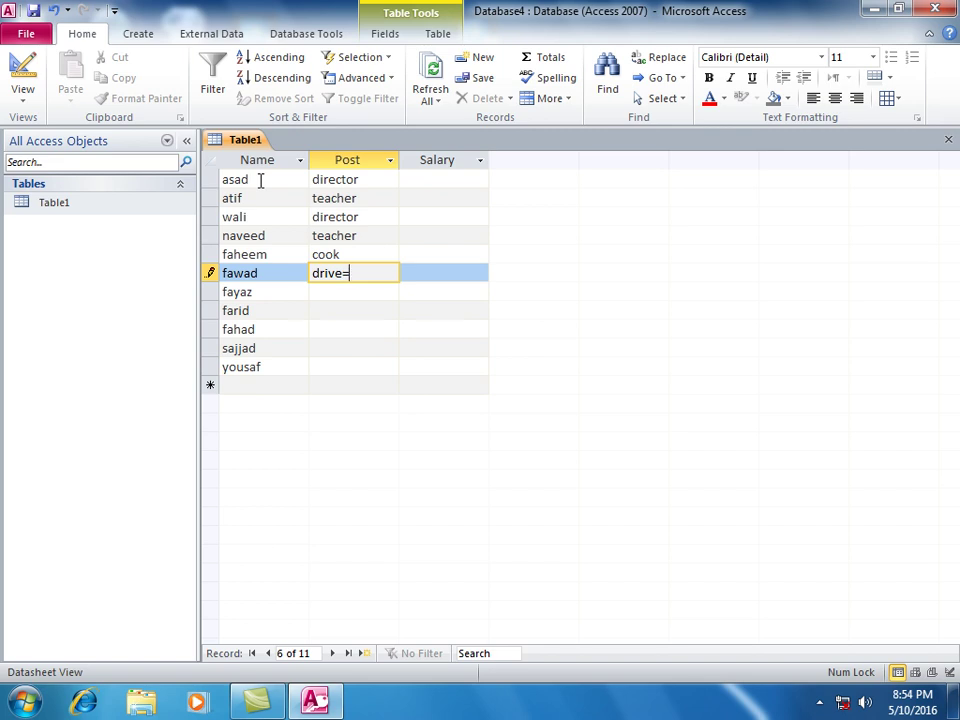
text(r)
key(Down)
text(drive)
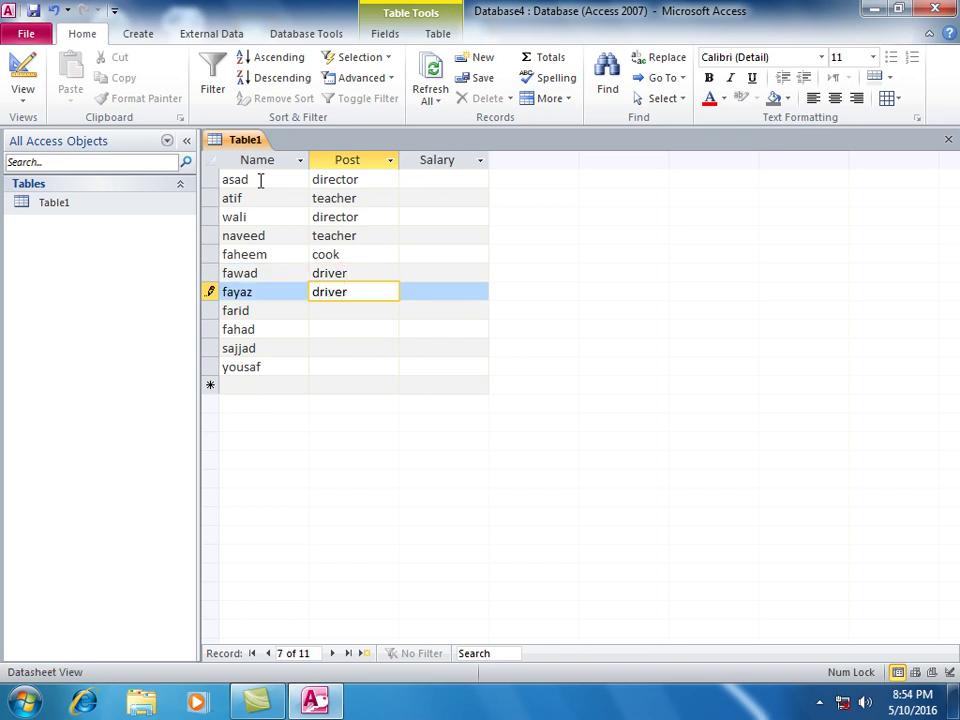
key(BackSpace)
key(BackSpace)
key(BackSpace)
key(BackSpace)
key(BackSpace)
key(BackSpace)
text(cook)
key(Down)
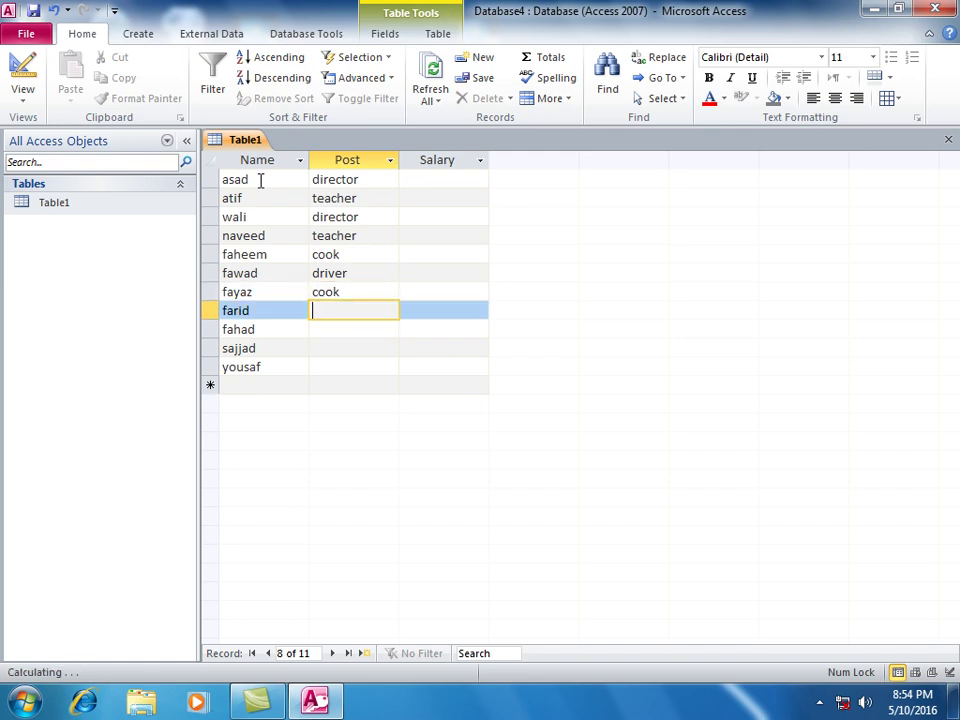
text(driver)
key(Down)
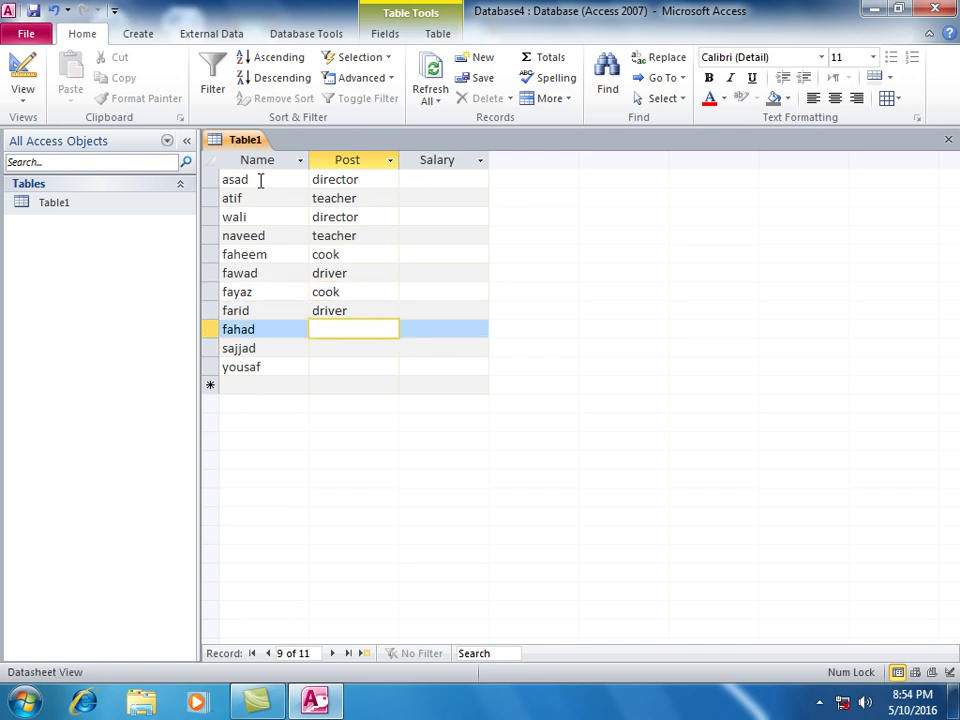
Set posts driver for fahad, teacher for sajjad and cook for yousaf
text(driverdriver)
key(Tab)
key(Down)
key(Left)
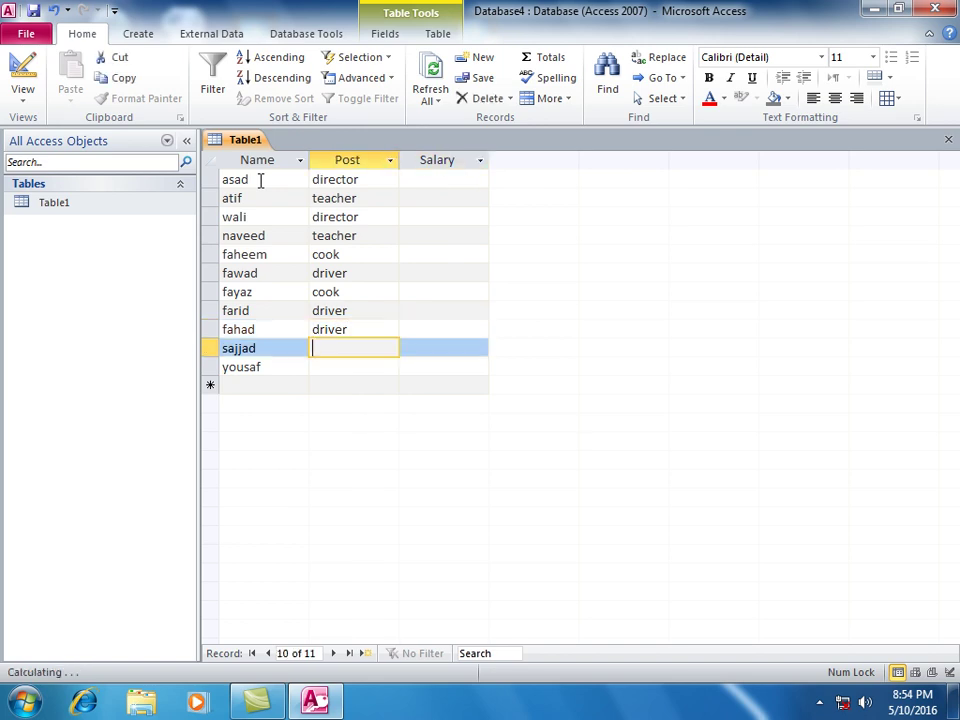
text(tea)
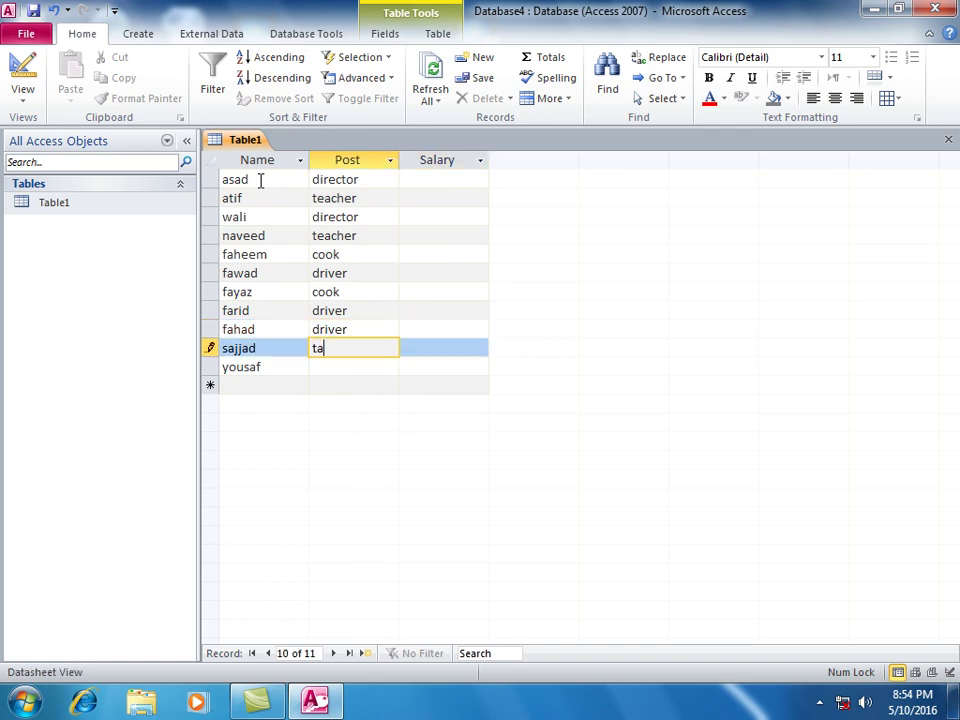
text(c)
key(BackSpace)
key(BackSpace)
text(eacher)
key(Down)
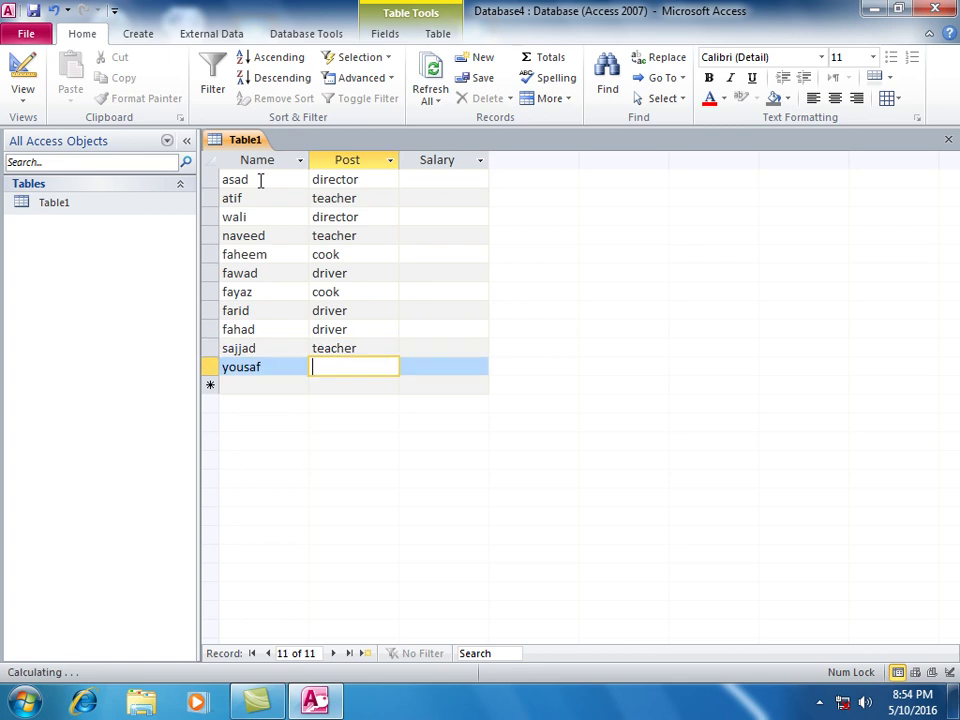
text(coo)
key(Up)
key(Up)
key(Up)
key(Up)
key(Up)
key(Up)
key(Up)
key(Up)
key(Up)
key(Up)
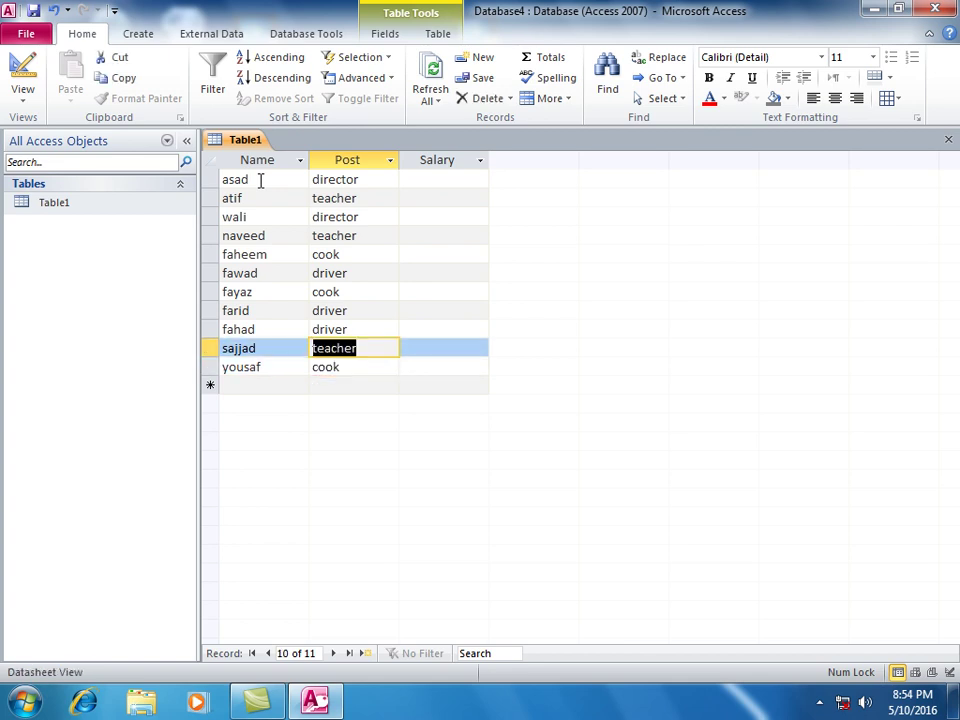
Enter salaries 1000, 2000, 3000, 4000 and 5000 for the first five employees
key(Tab)
text(1000)
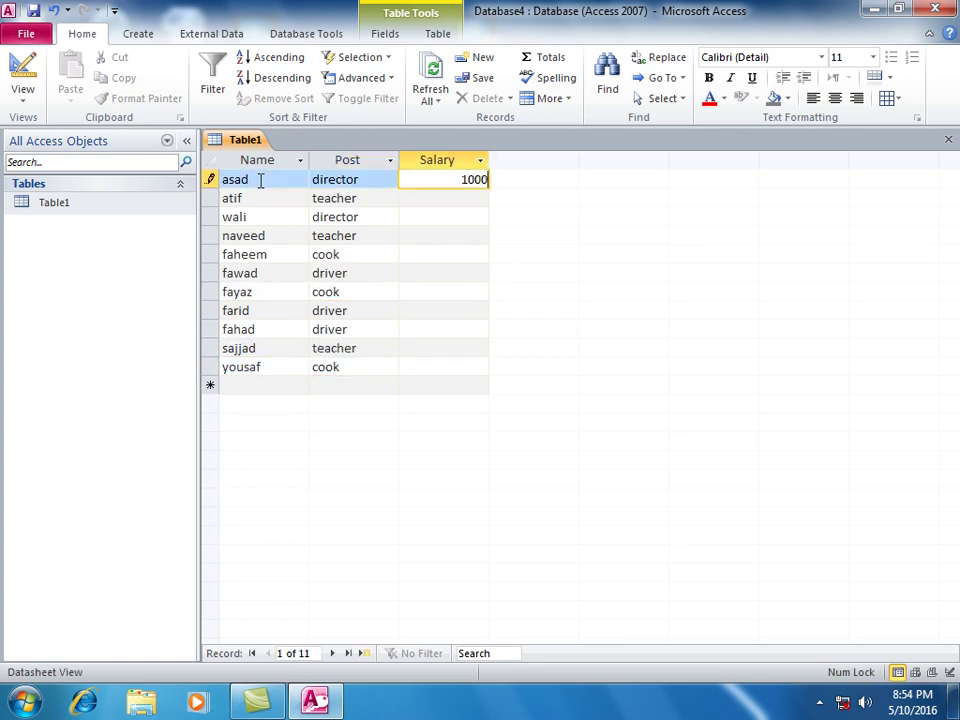
key(Down)
text(2000)
key(Down)
text(3000)
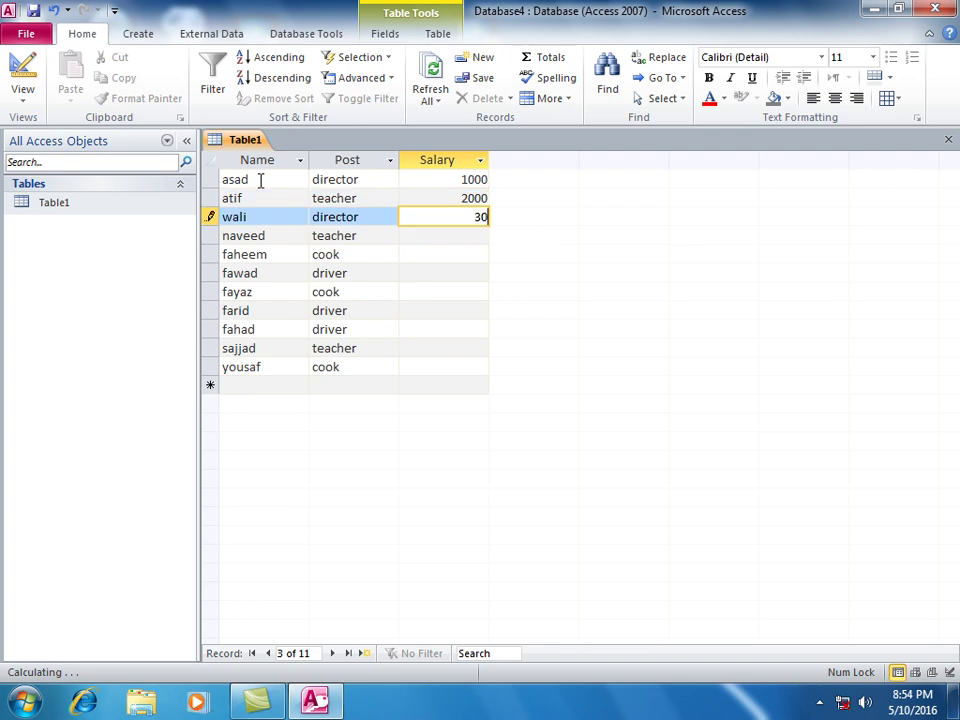
key(Down)
text(4-0--)
key(BackSpace)
key(BackSpace)
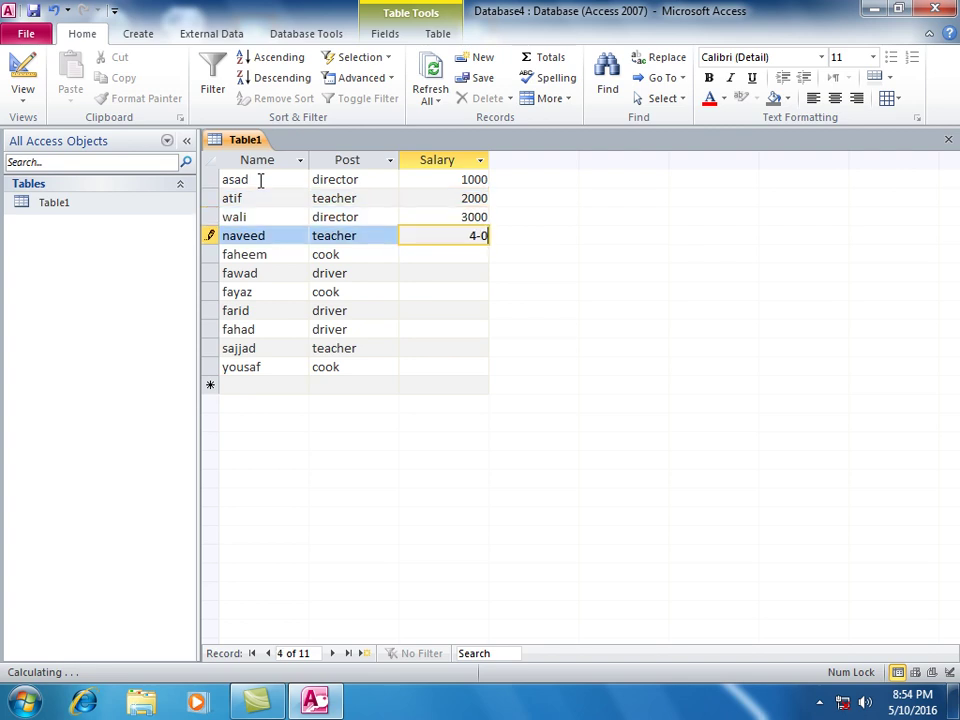
text(000)
key(Down)
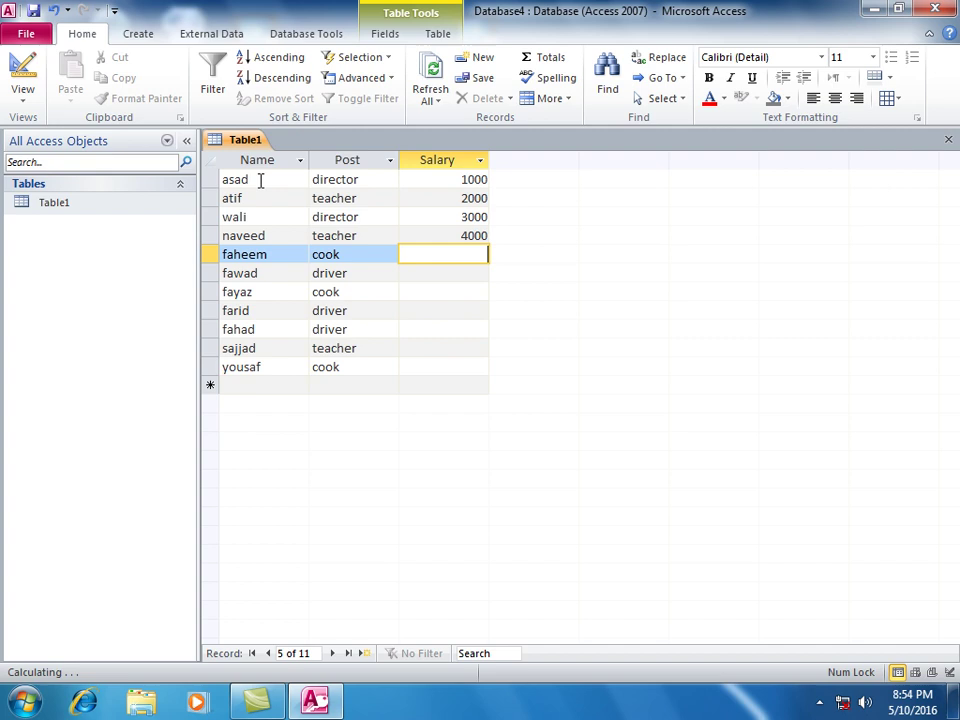
text(5000)
key(Down)
Enter salaries 6000, 7000, 5000, 7000, 8000 and 5000 for the remaining six employees
text(6000)
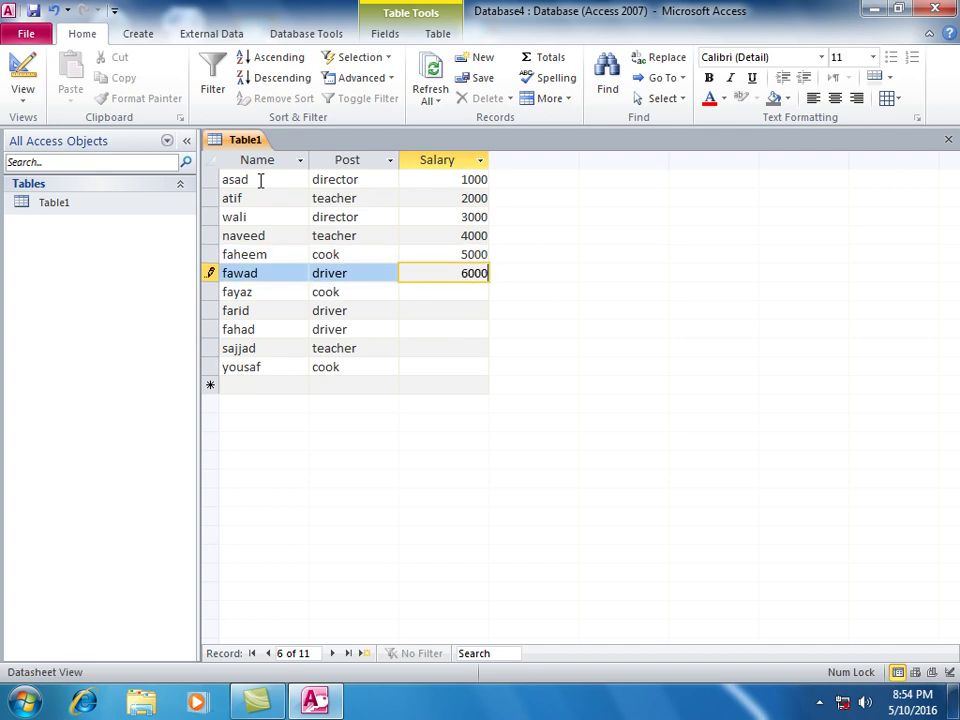
key(Down)
text(7000)
key(Down)
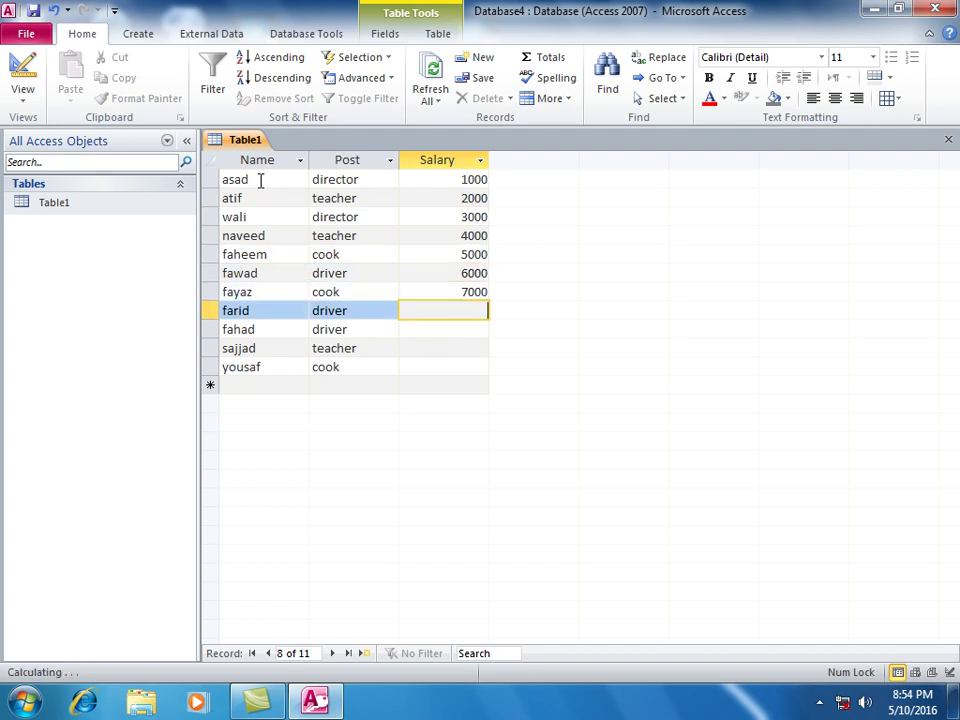
text(5000)
key(Down)
text(7000)
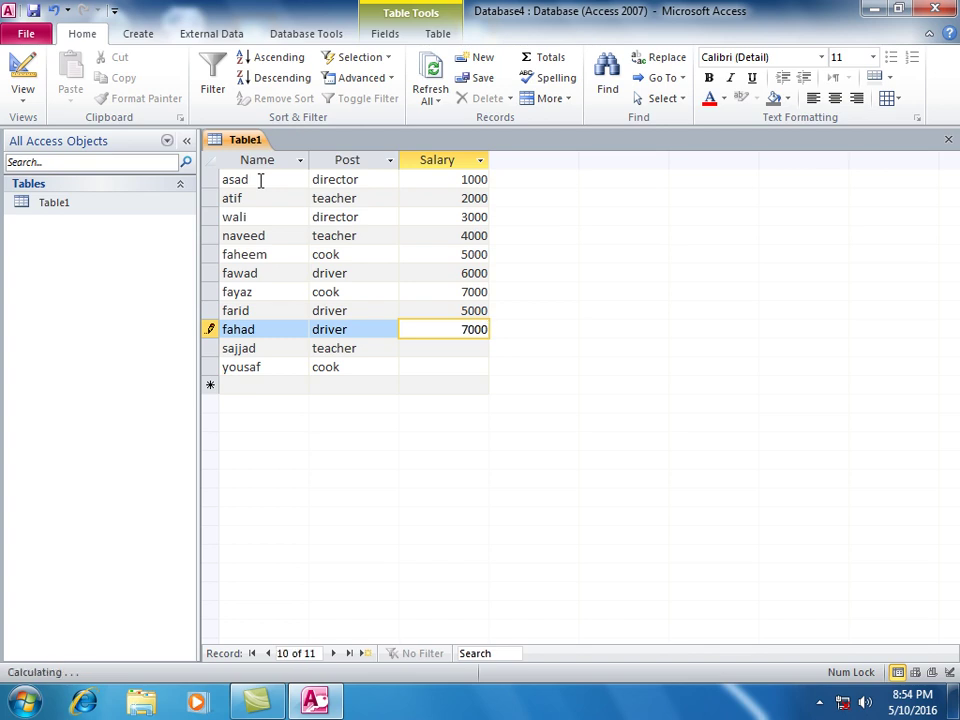
key(Down)
text(8)
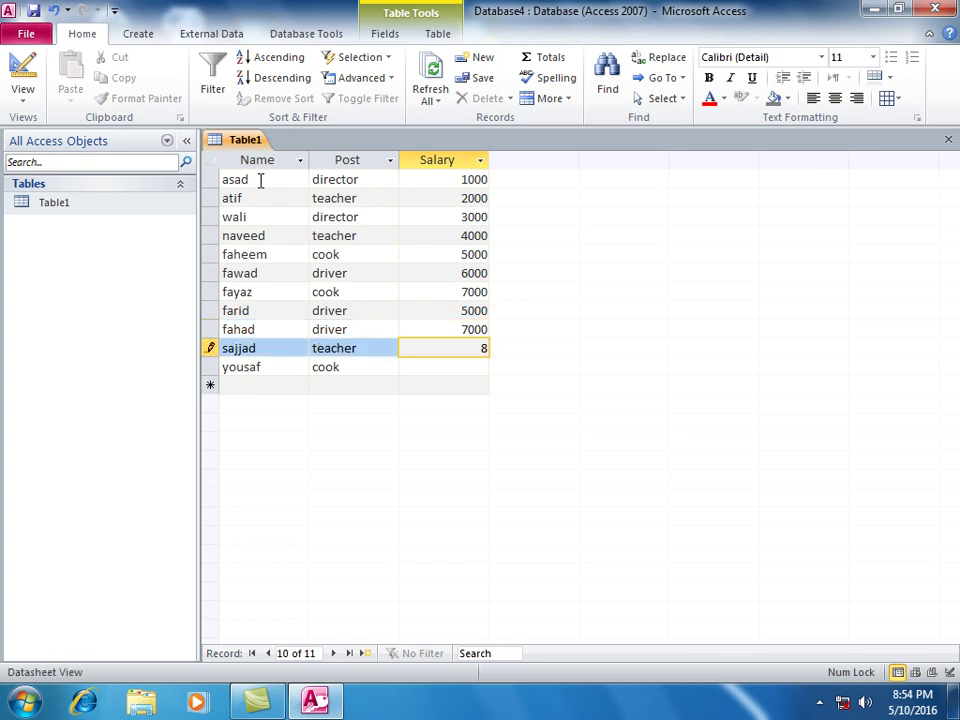
text(000)
key(Down)
text(5000)
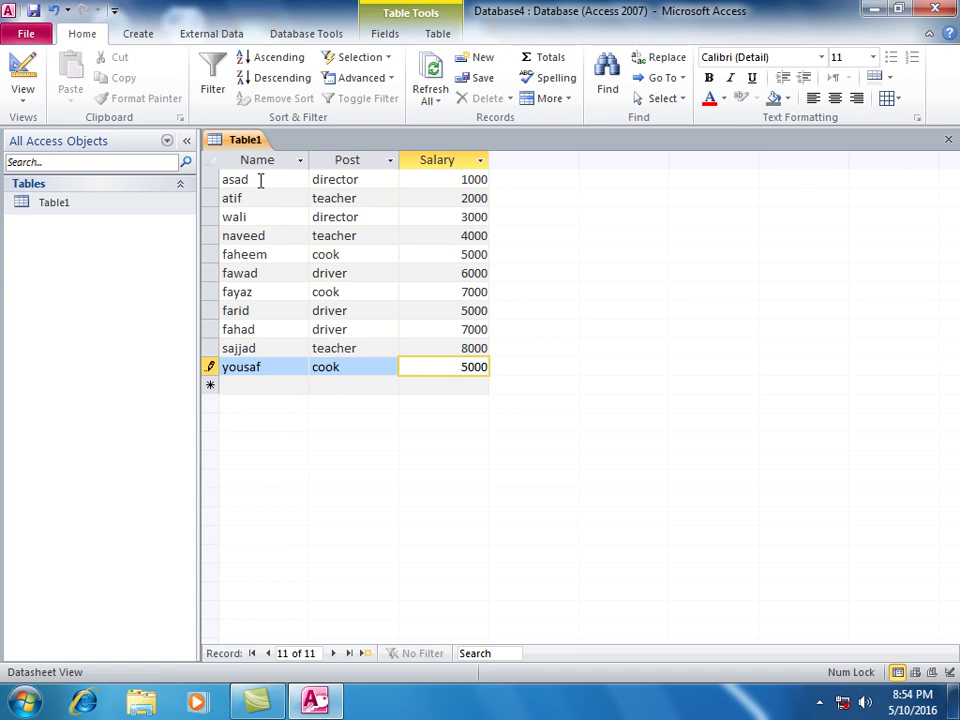
Close Table1 and create a new design-view query with Table1 added
click(948, 140)
click(128, 34)
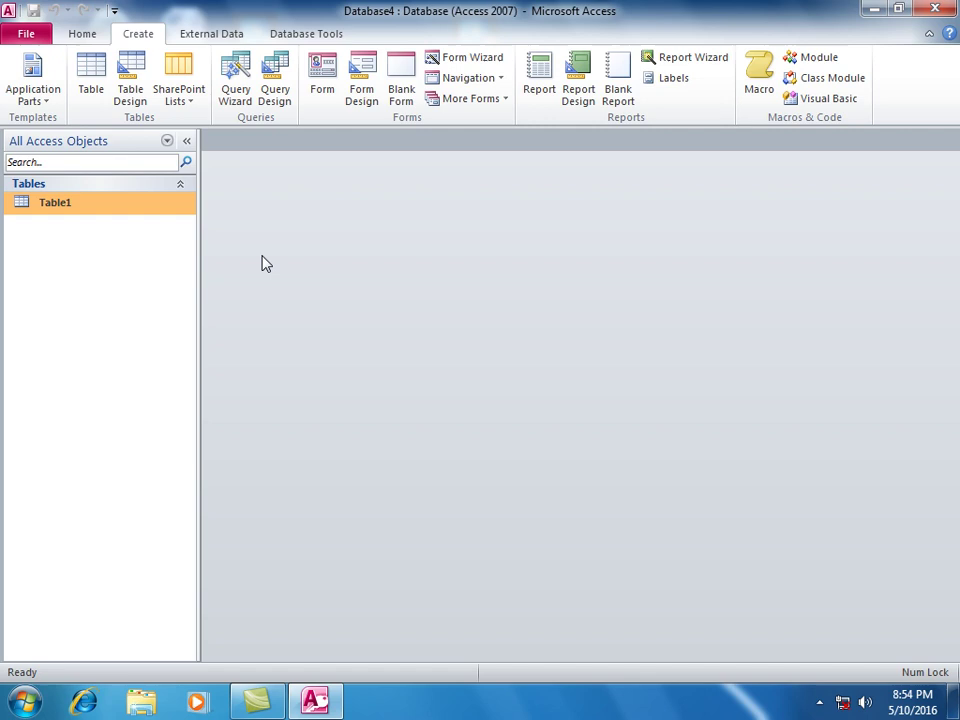
click(275, 90)
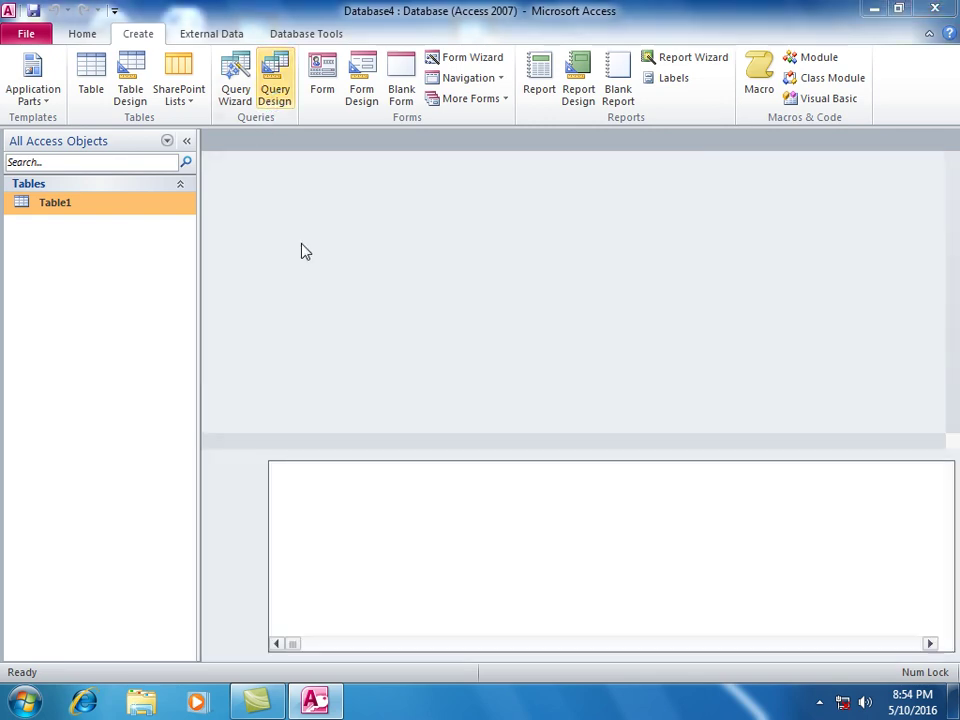
click(510, 664)
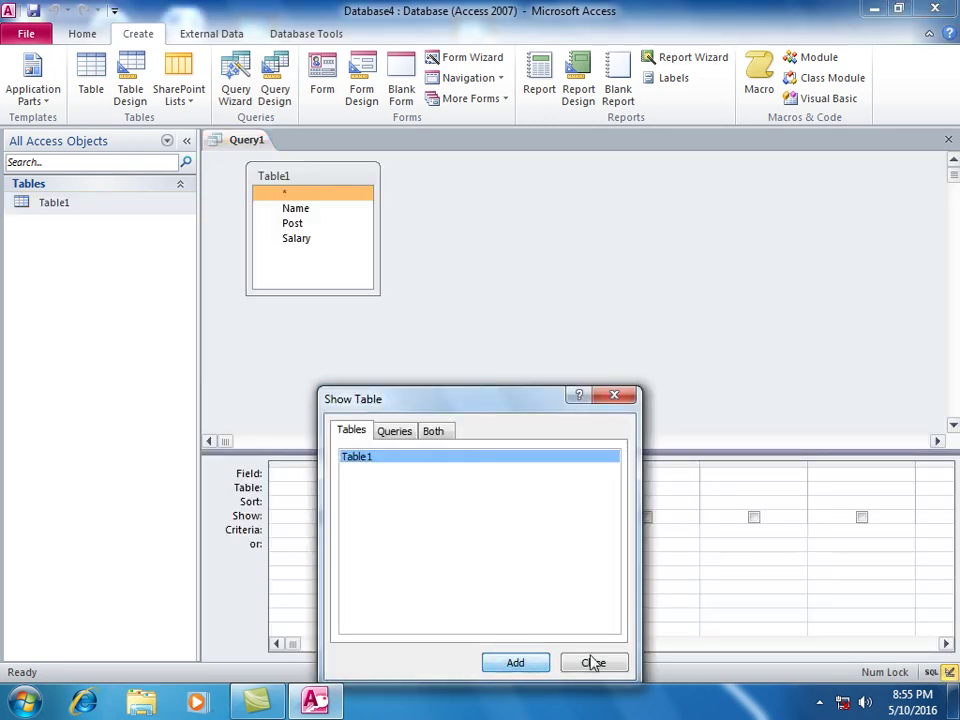
click(592, 662)
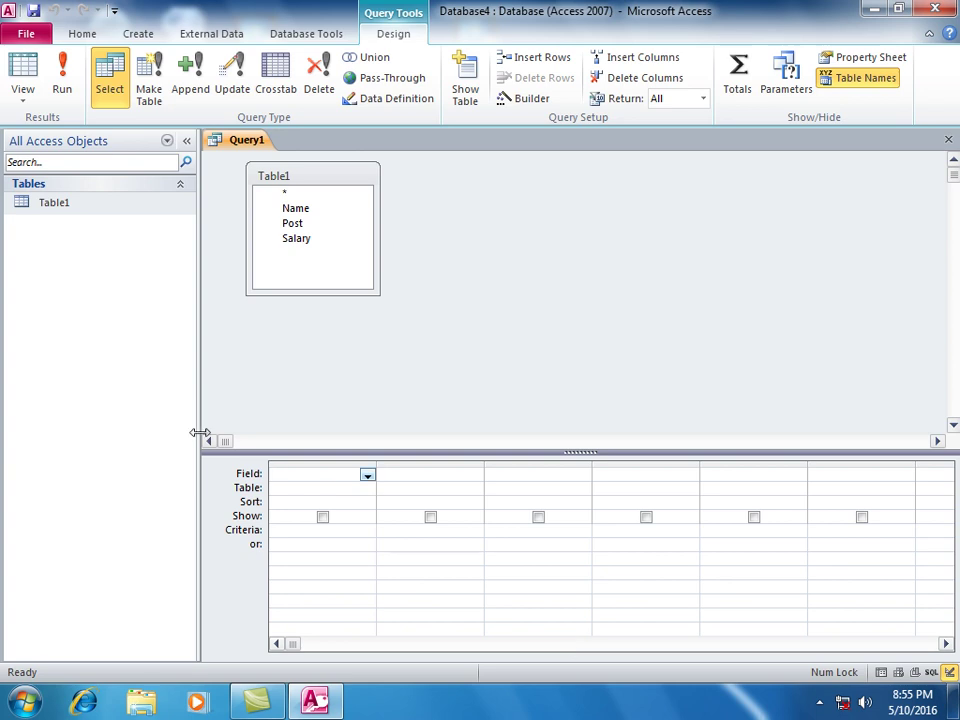
Open the Zoom editor for the first field and set its font size to 20
right_click(313, 475)
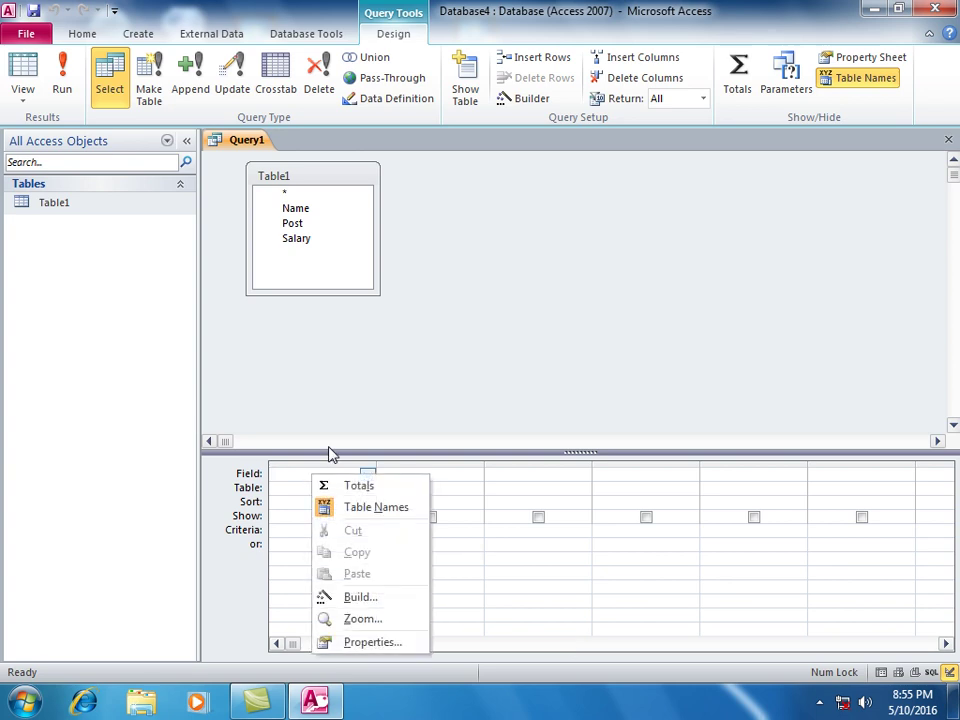
click(377, 621)
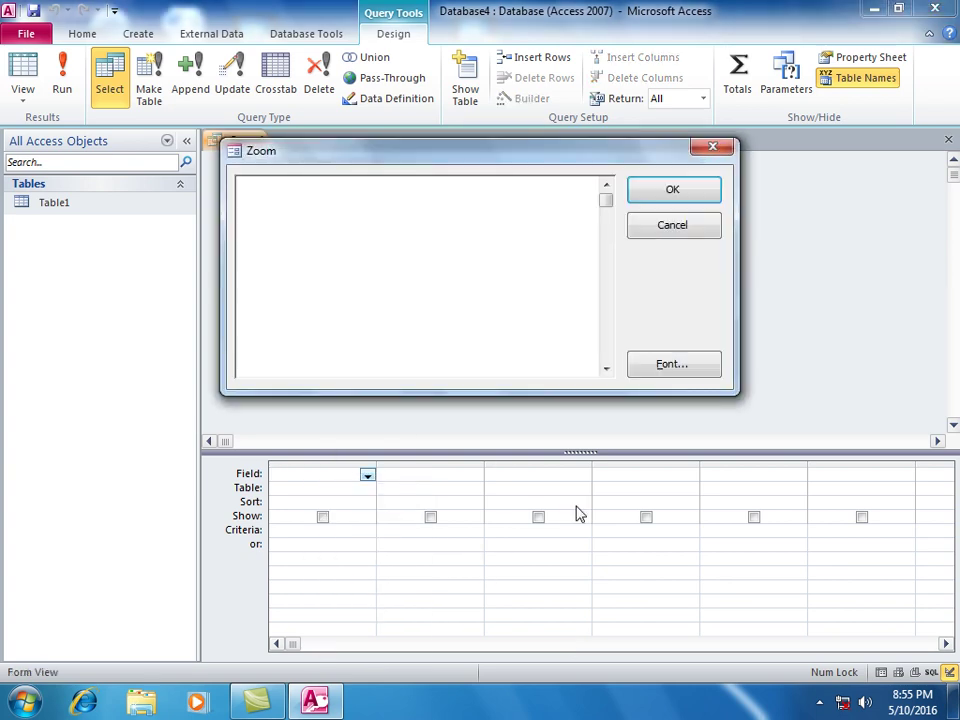
click(668, 366)
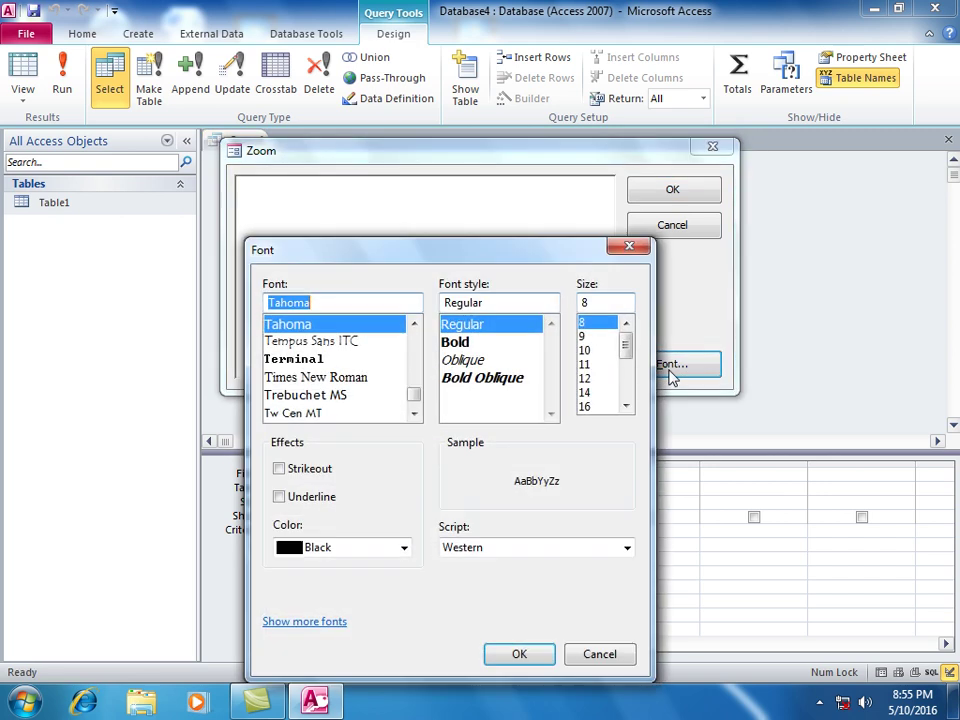
click(626, 408)
click(626, 408)
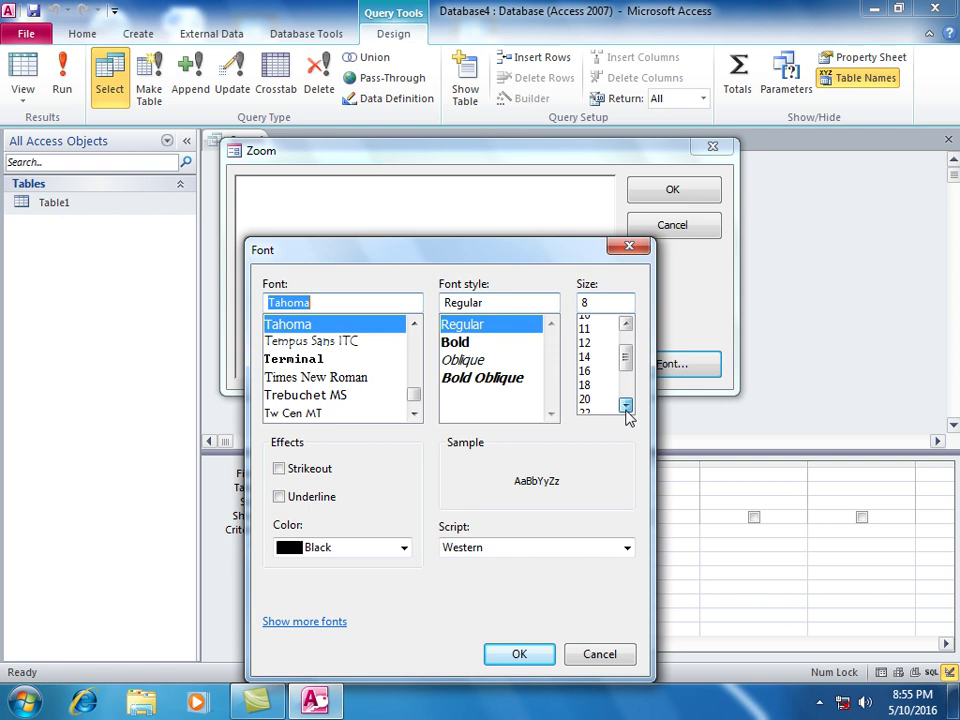
click(584, 392)
click(506, 659)
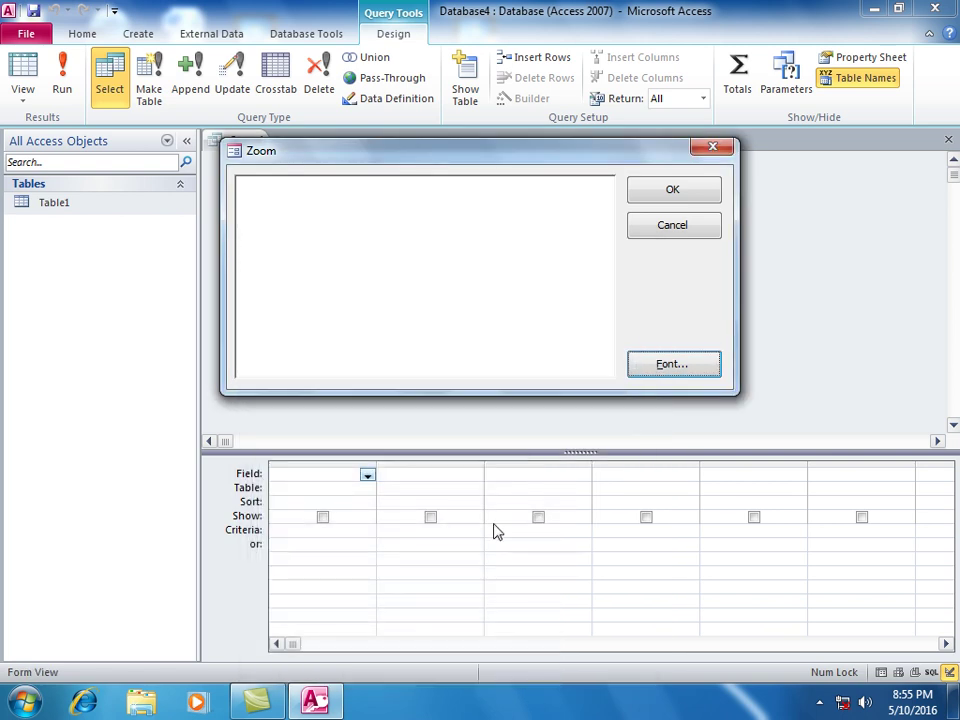
Enter Total_Directors_Salaries:sum(iif([Post]="Director",Salary)) as the field expression in the Zoom box
click(298, 211)
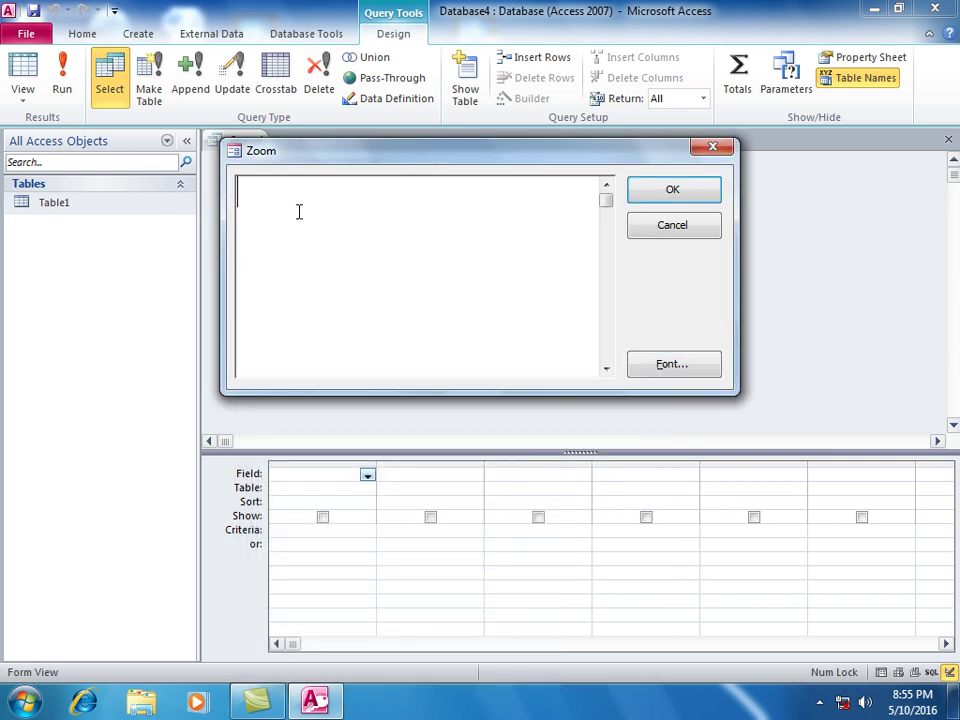
text(Total)
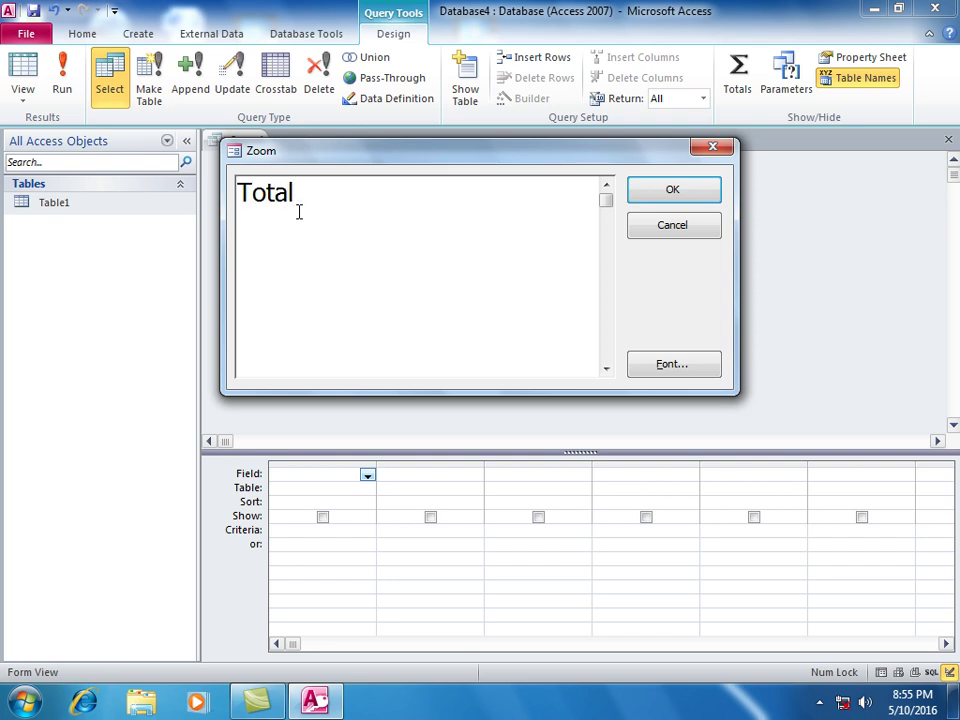
text(_Dri)
key(BackSpace)
key(BackSpace)
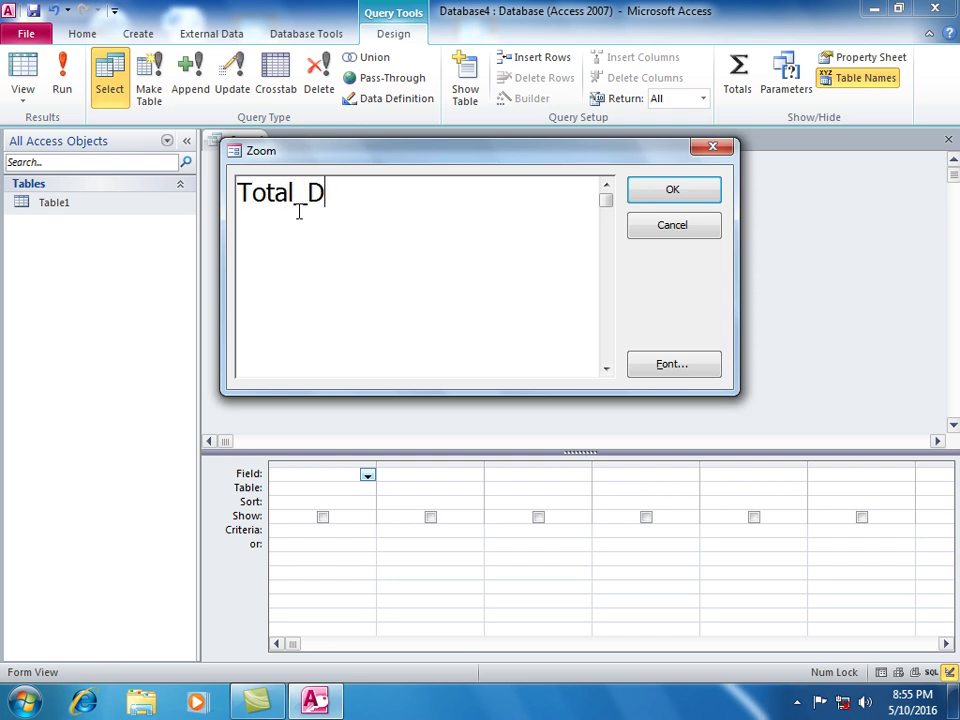
text(irectors)
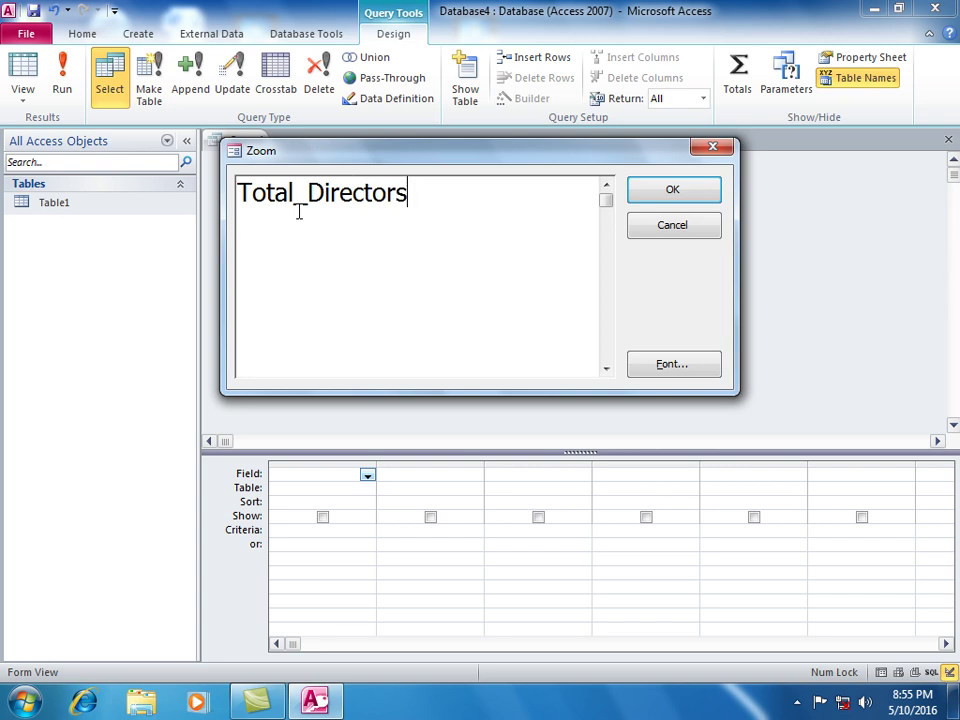
text(_Sak)
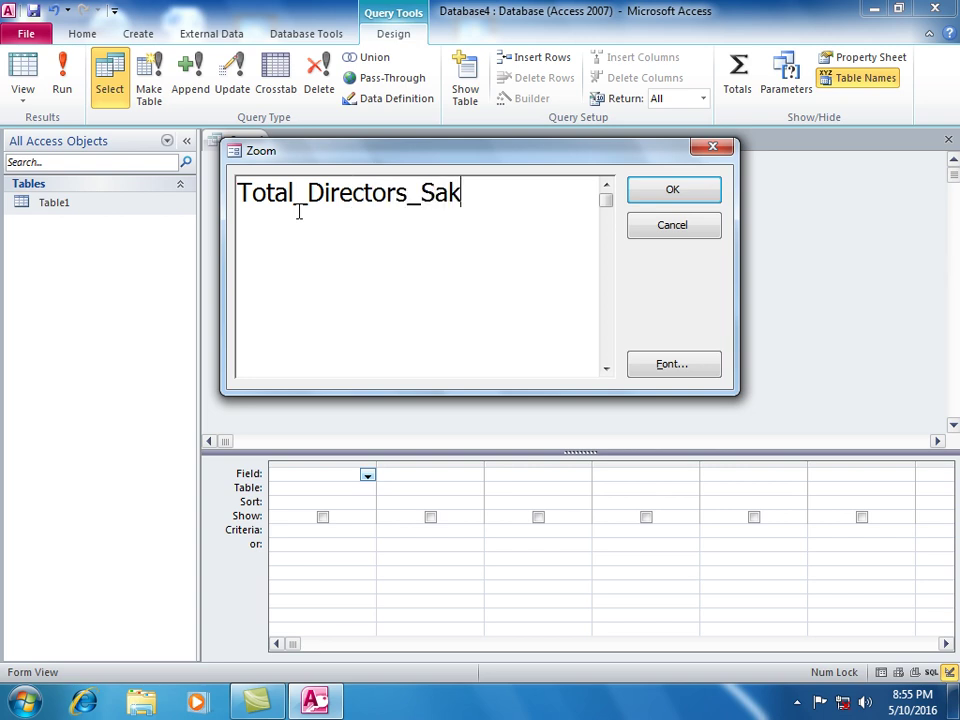
key(BackSpace)
text(laries)
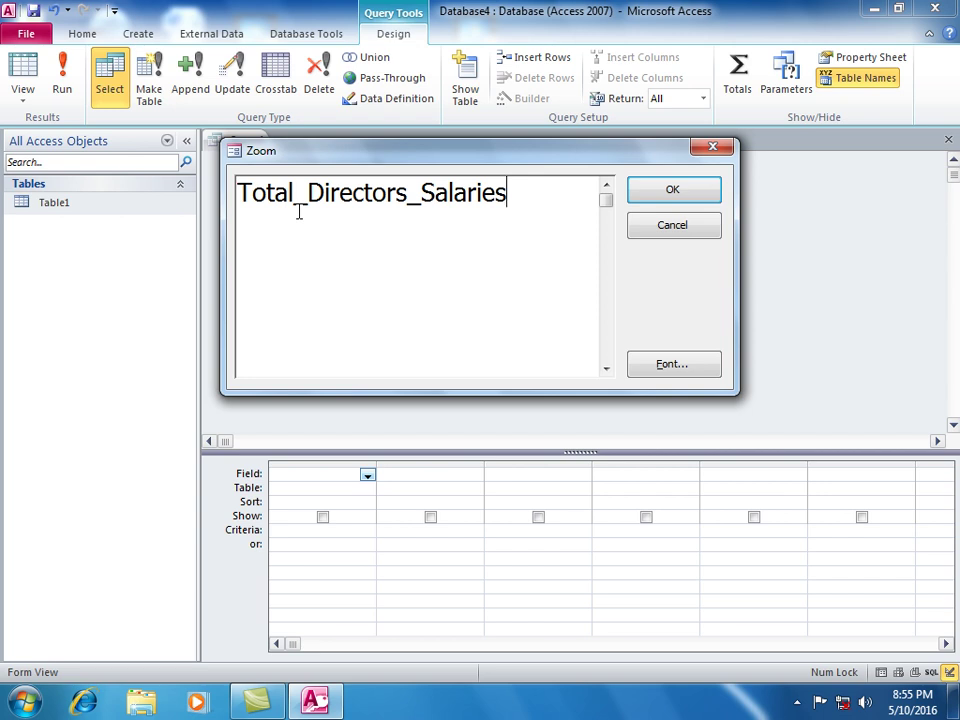
text(:sum)
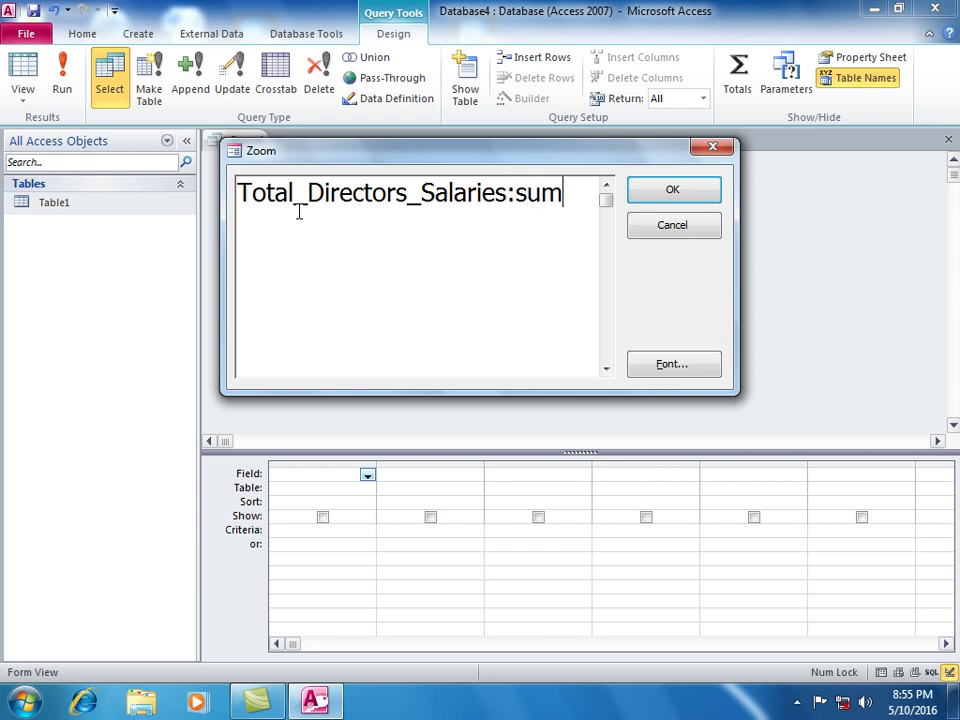
text((iif()
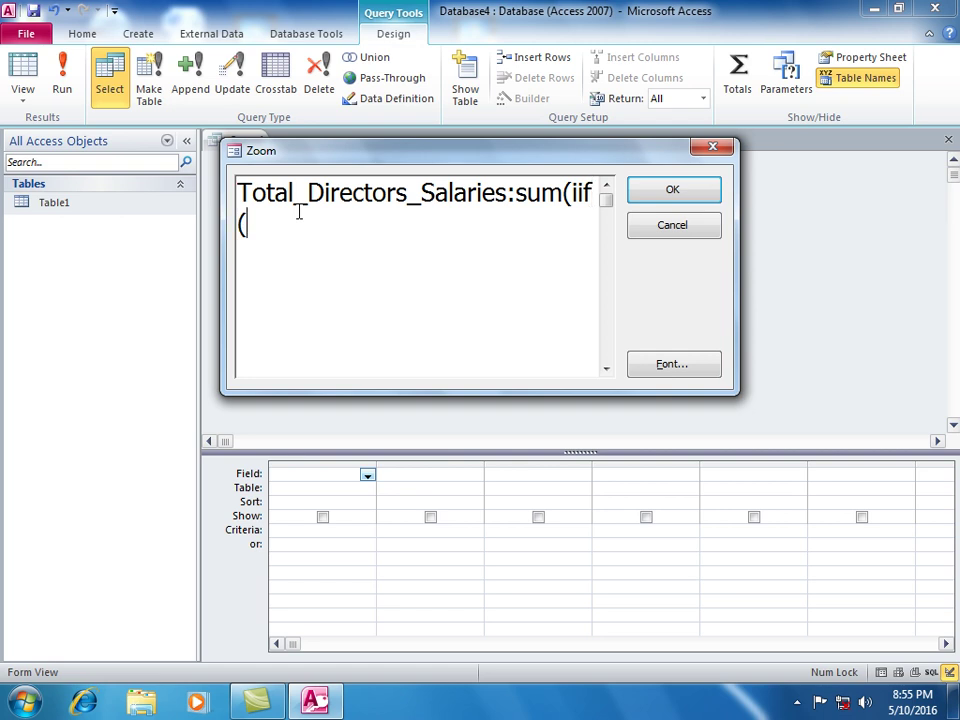
text(([O)
key(BackSpace)
text(Post]="Dir)
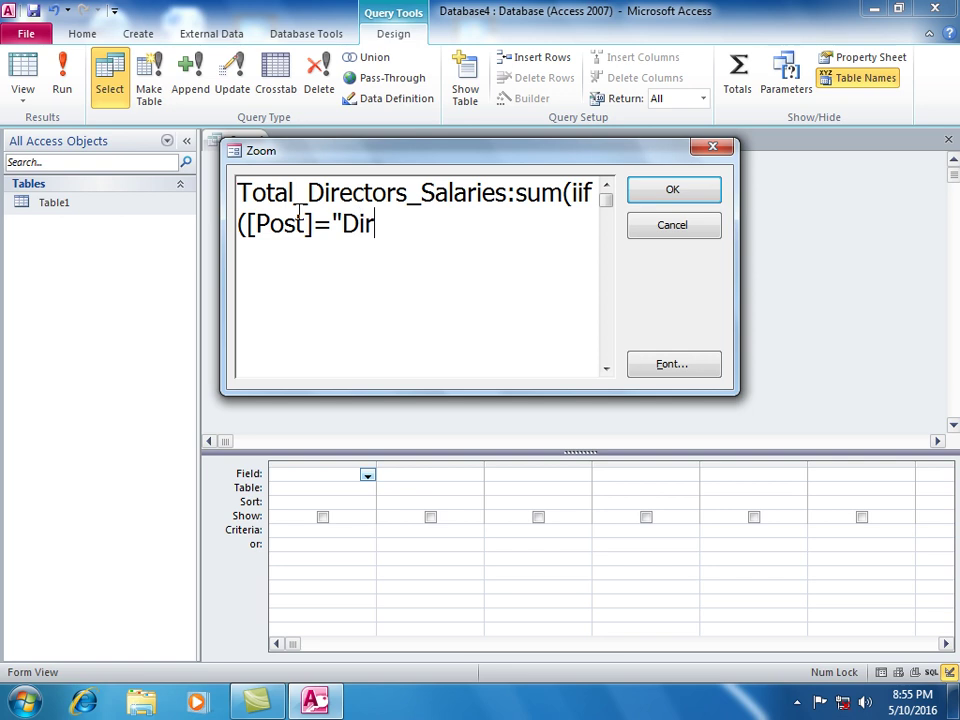
text(ectt)
key(BackSpace)
key(BackSpace)
text(tor)
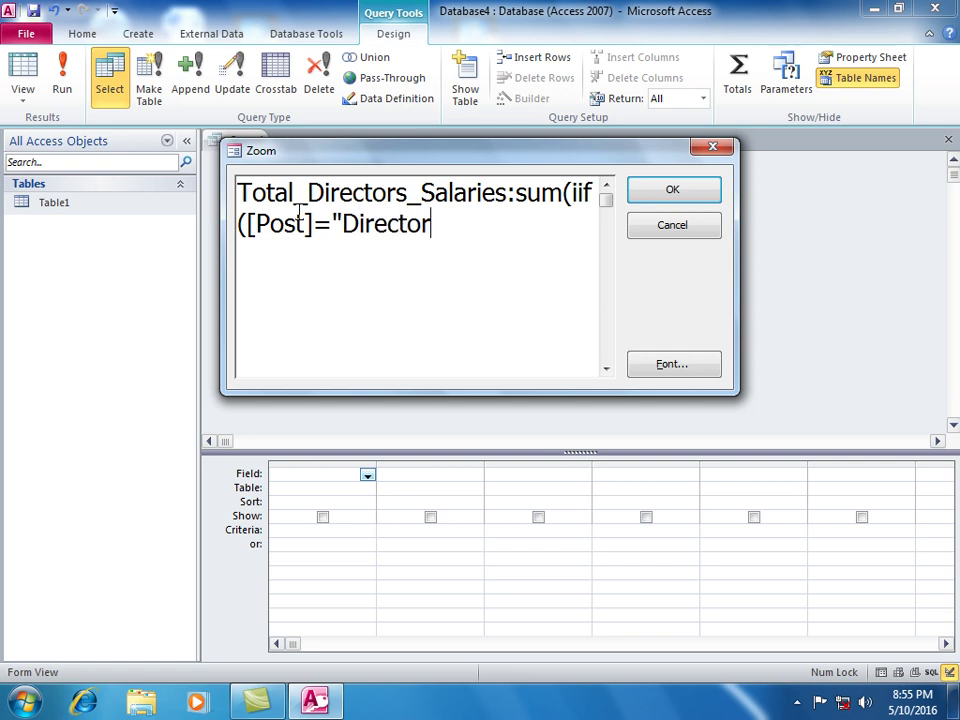
text(",Salary)
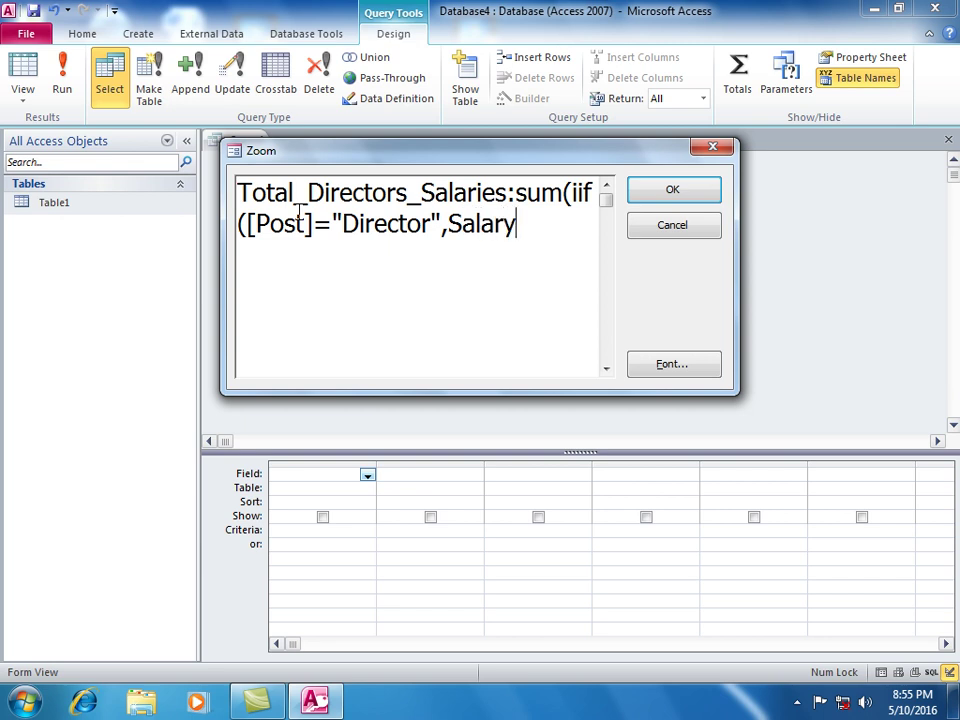
text()))
Commit the expression and save the query as 'Total Directors salaries'
click(667, 197)
key(ctrl+w)
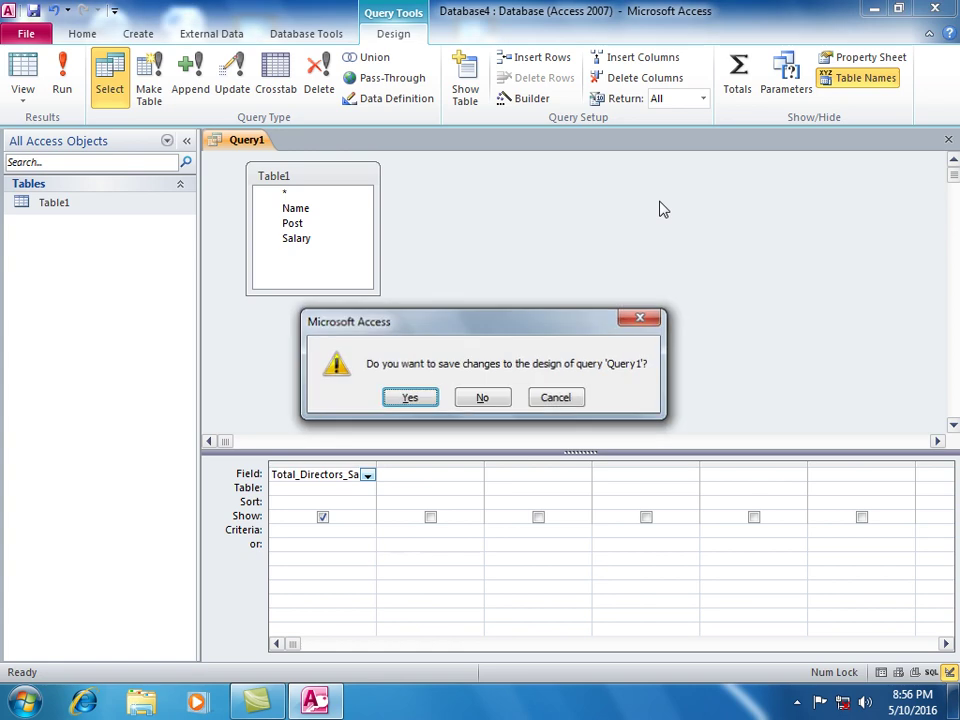
key(Return)
text(Total)
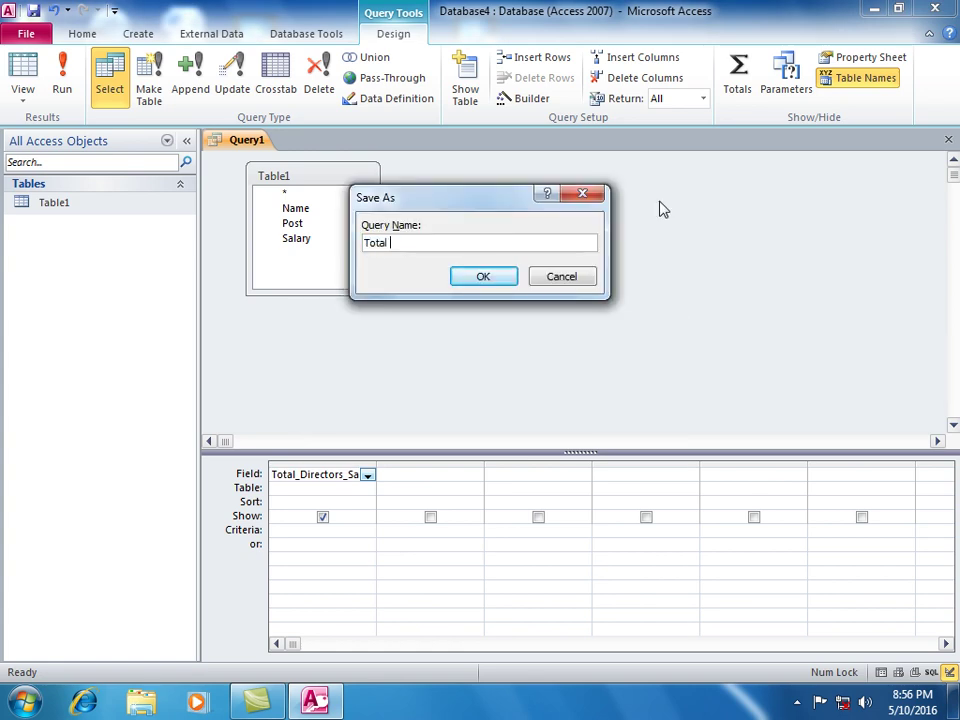
text(Drirect)
text(r)
key(BackSpace)
key(BackSpace)
key(BackSpace)
key(BackSpace)
text(irect)
key(BackSpace)
key(BackSpace)
text(ctors sal)
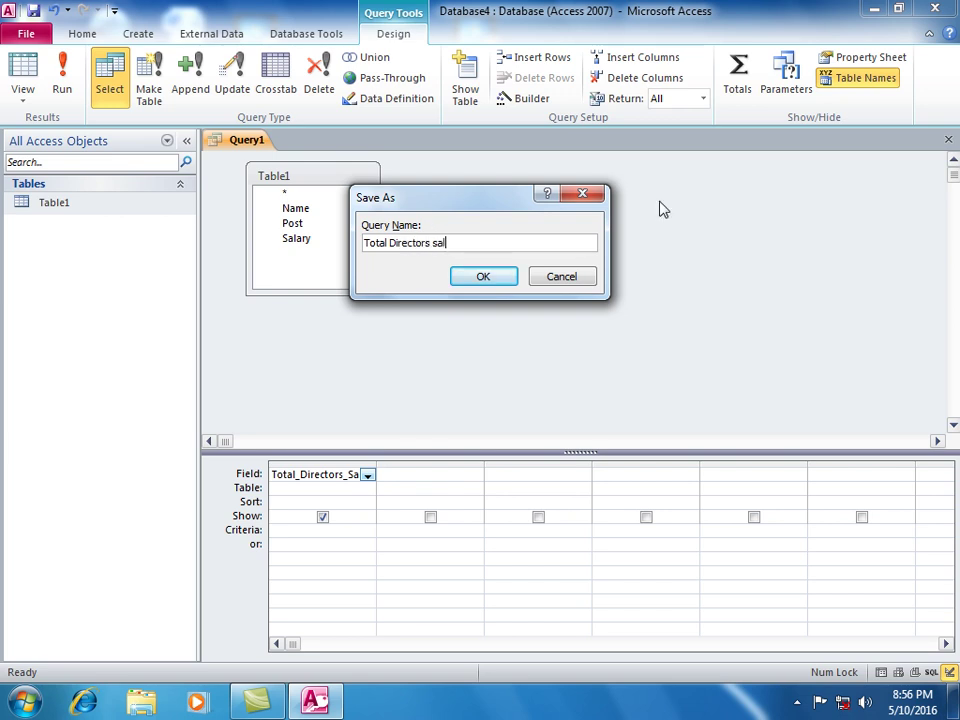
text(aries)
key(Return)
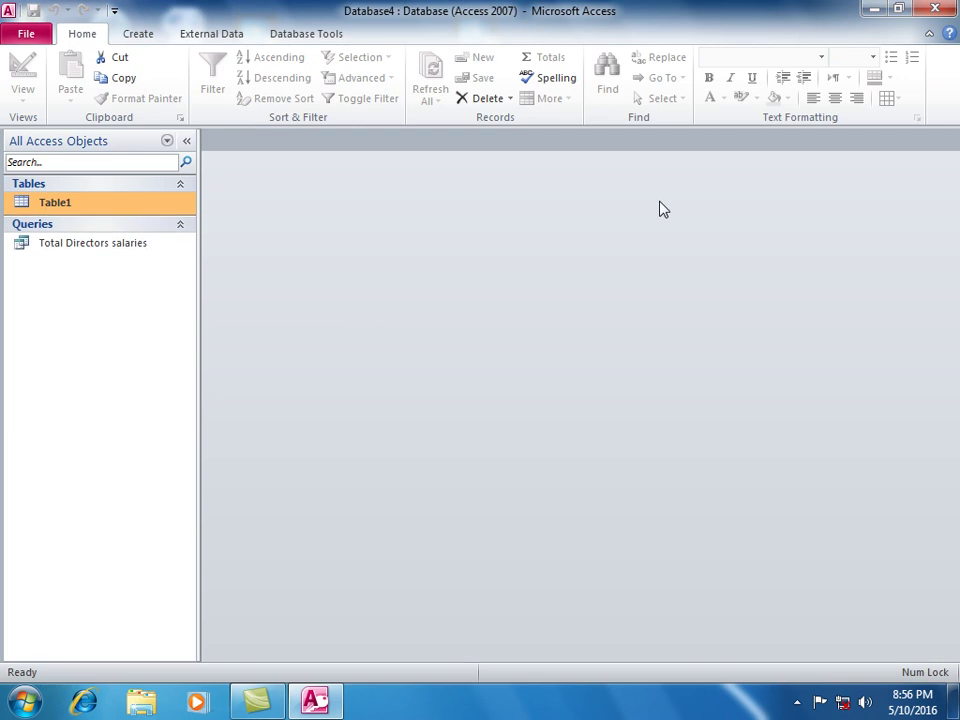
Run the query to see the 4000 total, then reopen Table1 to check the directors' salaries
double_click(56, 247)
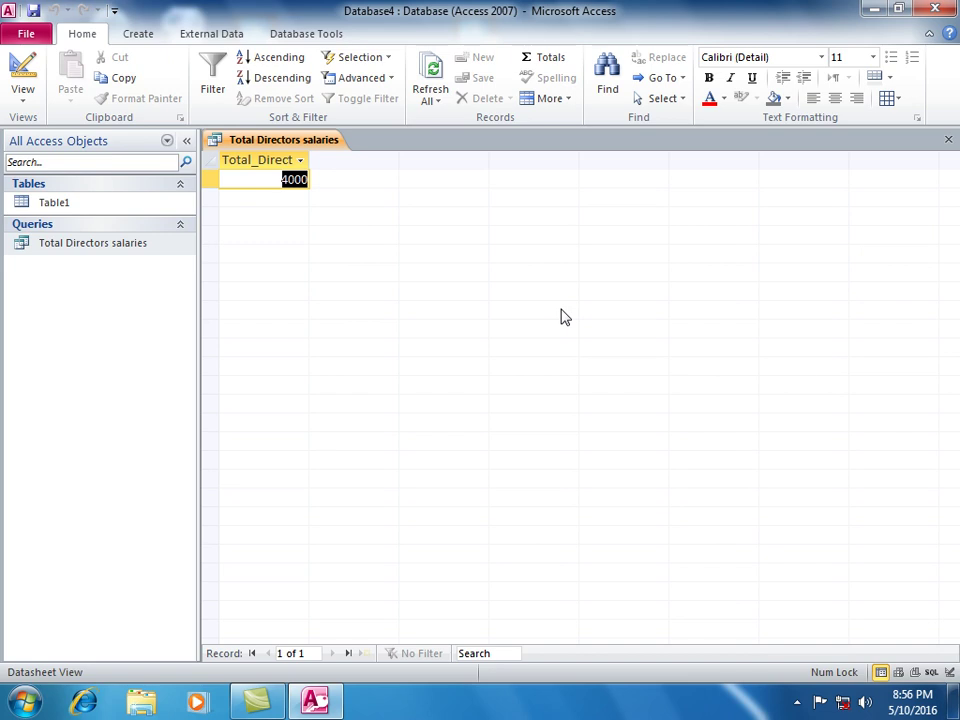
click(948, 139)
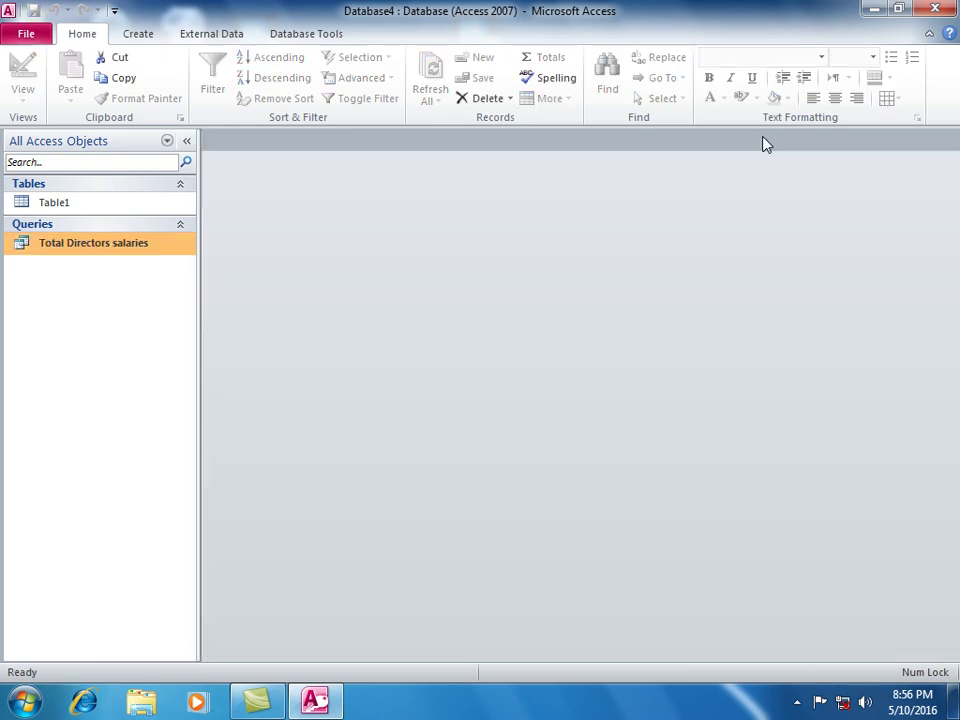
click(135, 184)
click(128, 185)
double_click(98, 202)
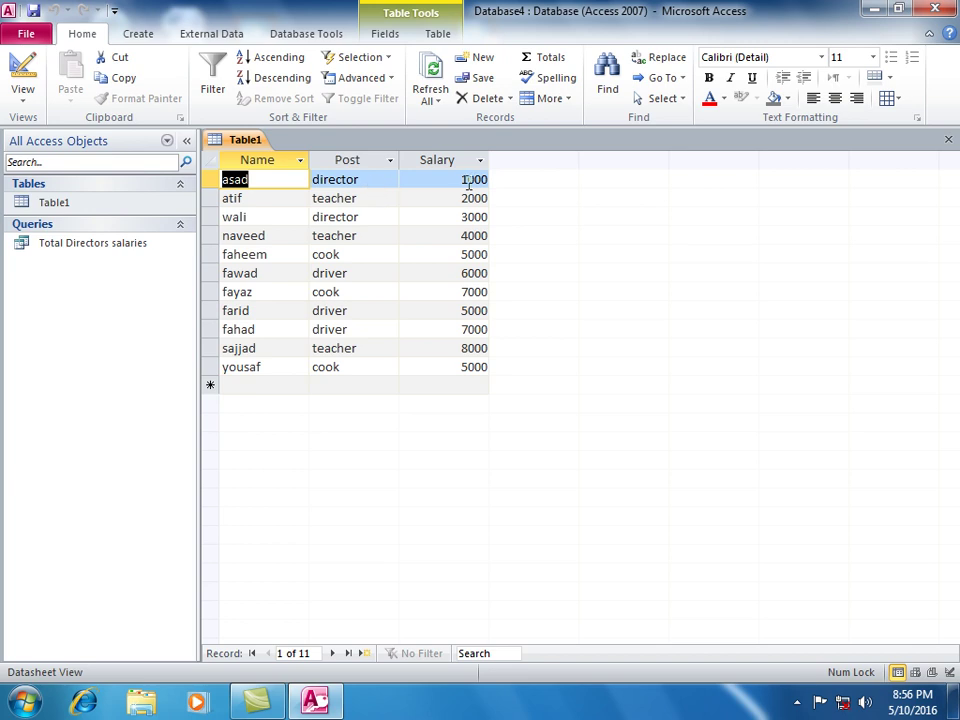
click(456, 216)
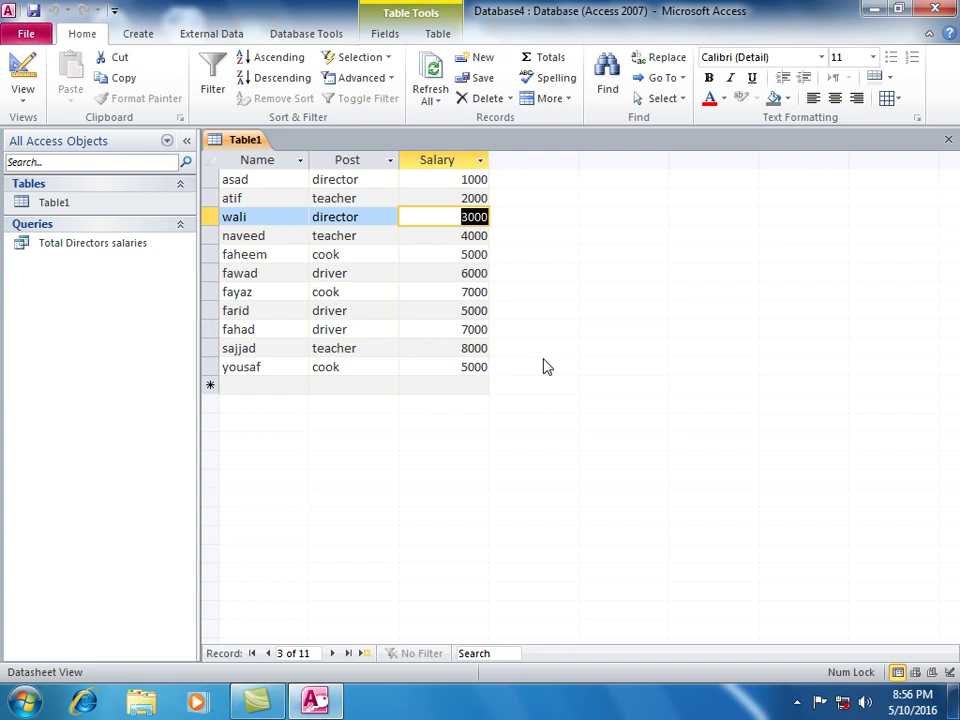
Close Table1 and start a new design-view query on Table1 with the Zoom box open
click(945, 141)
click(147, 36)
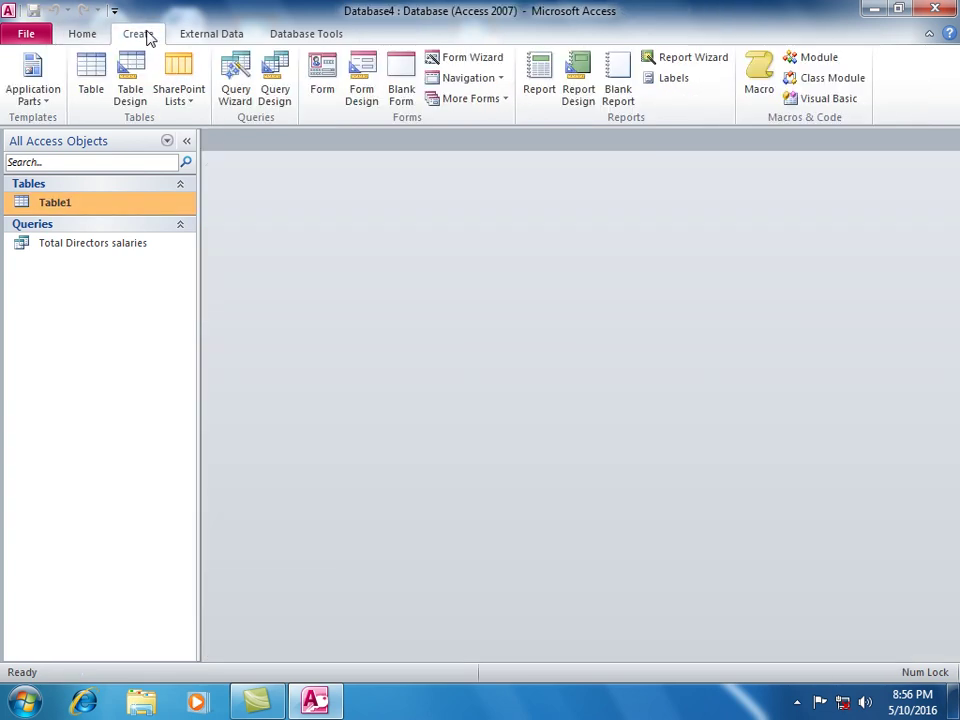
click(274, 88)
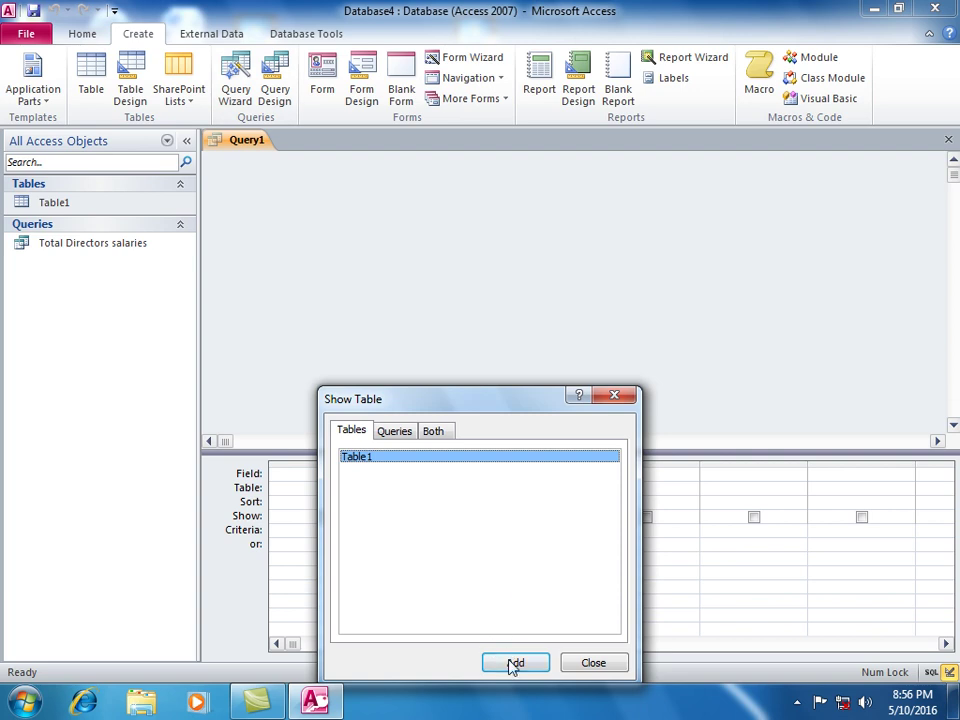
click(515, 663)
click(594, 662)
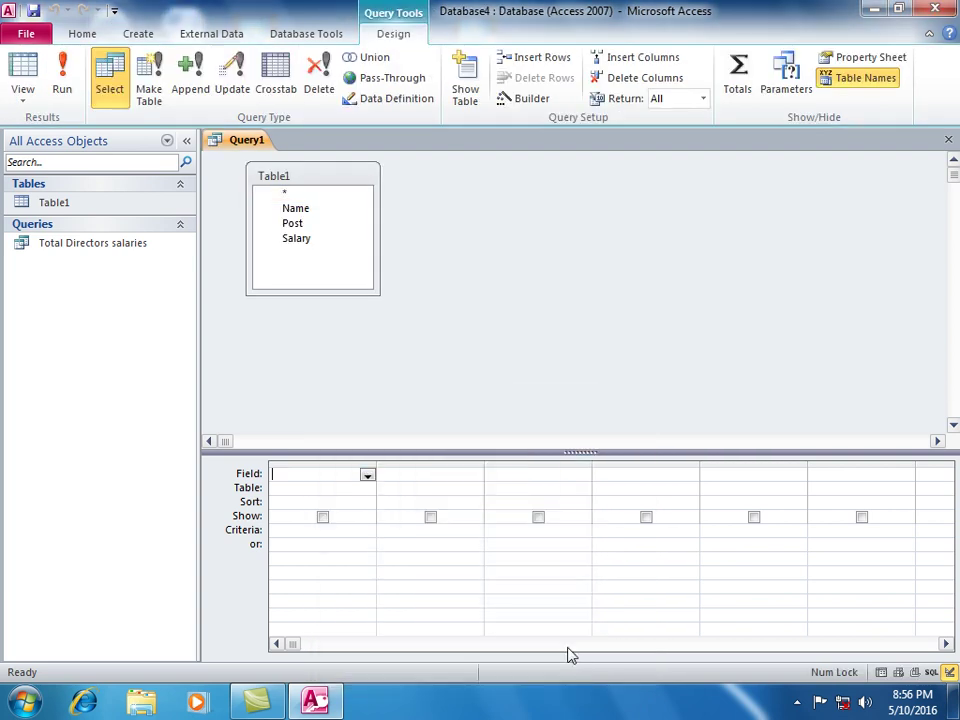
right_click(304, 480)
click(280, 475)
key(shift+F2)
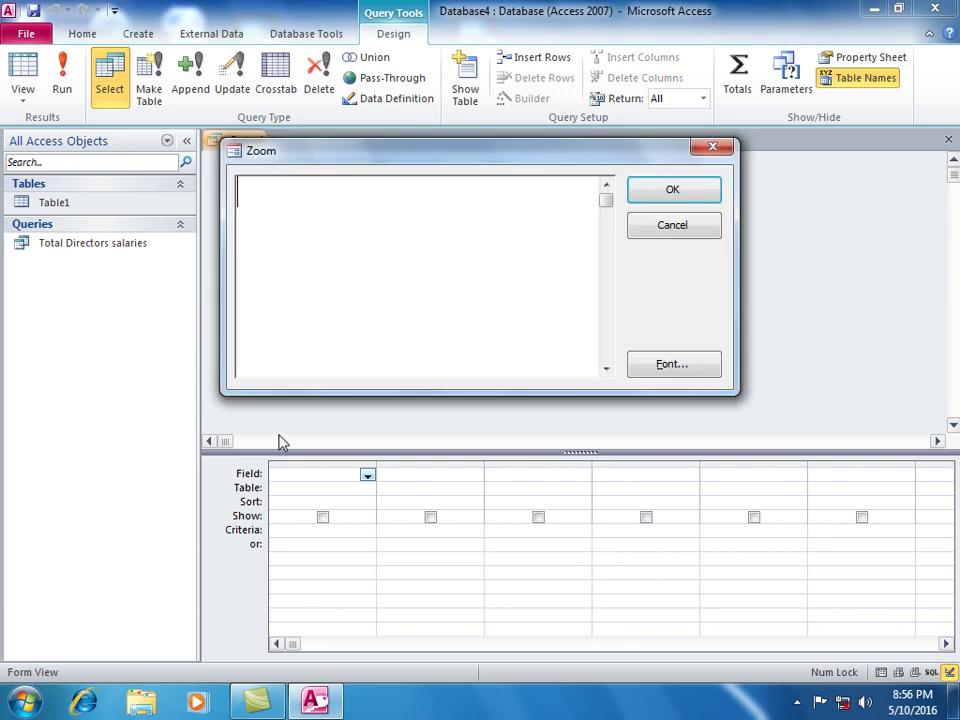
Enter Total_Teachers_Salaries:sum(iif([Post]="Teacher",Salary)) as the field expression
text(Totas)
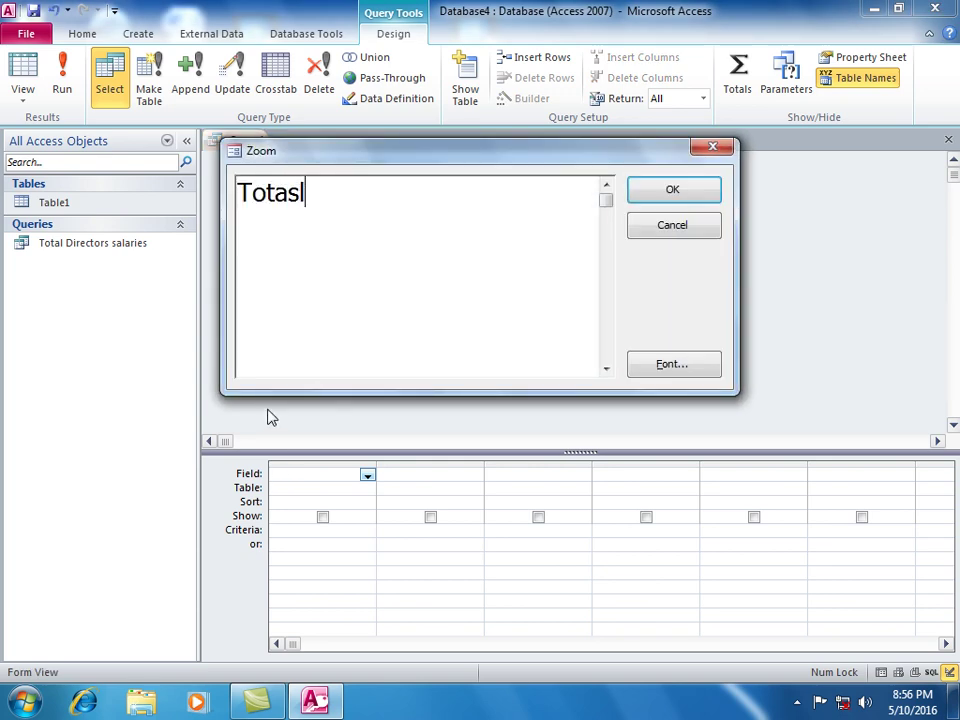
key(BackSpace)
text(al)
key(BackSpace)
key(BackSpace)
text(l_Teachers)
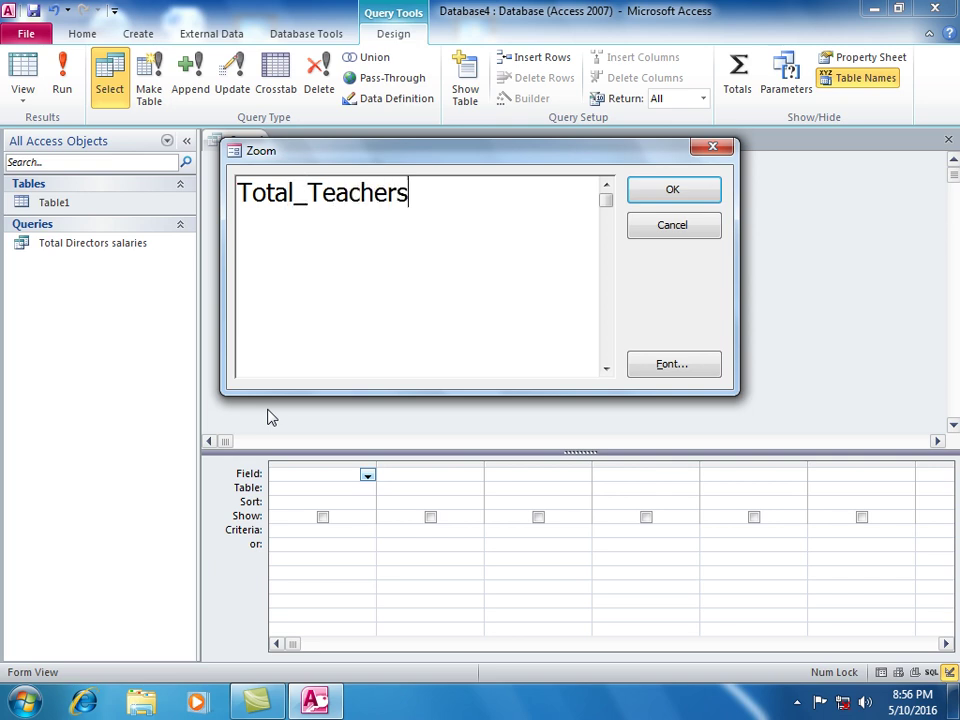
text(_Salaries)
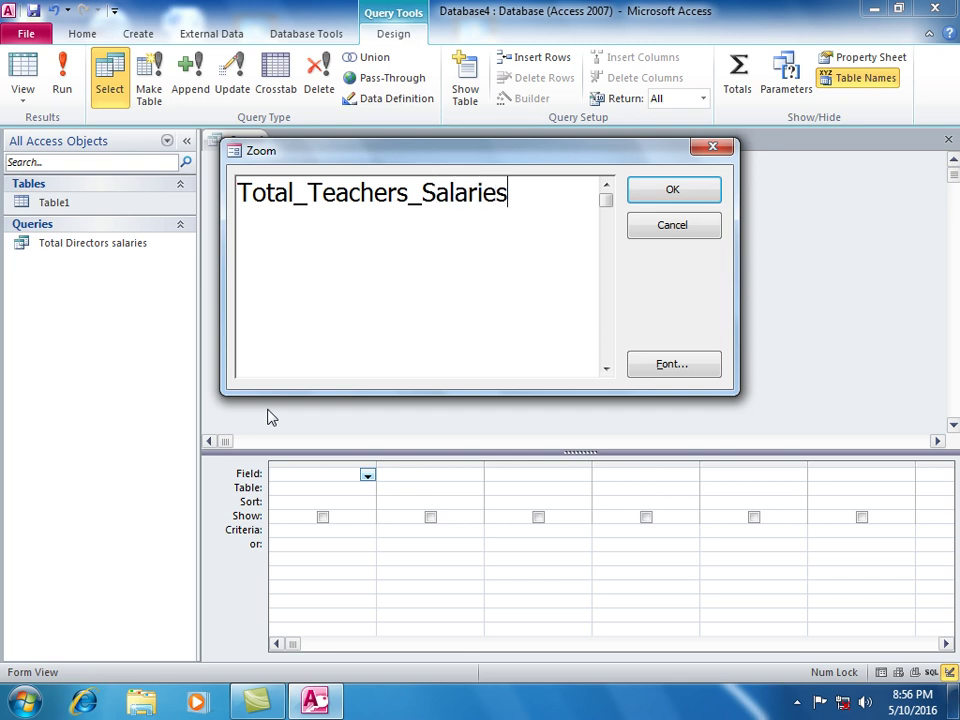
text(:sum)
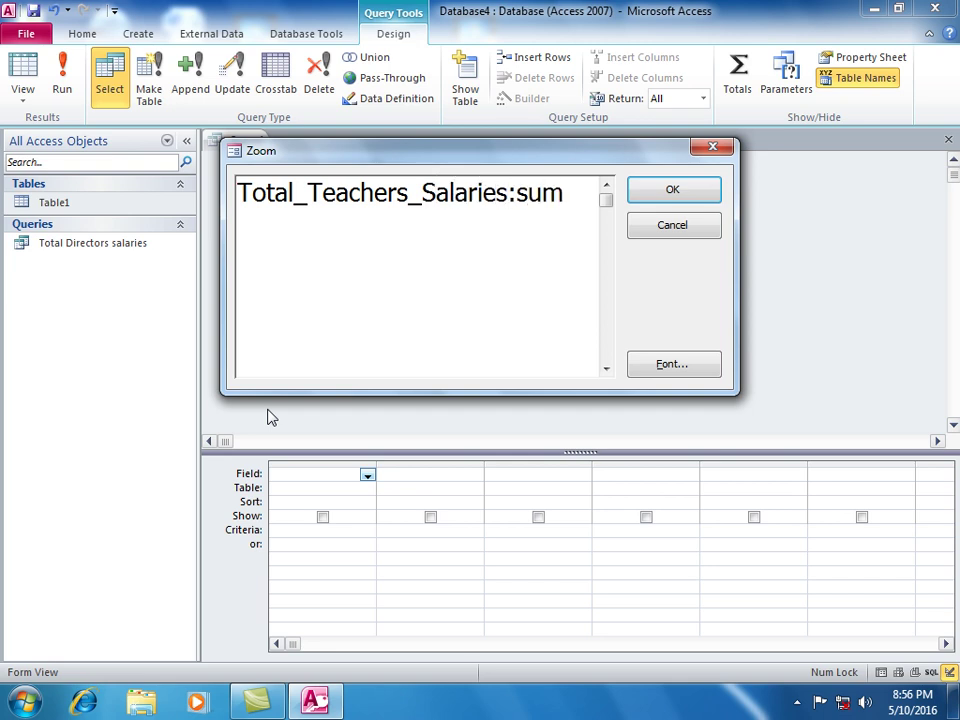
text((iif([)
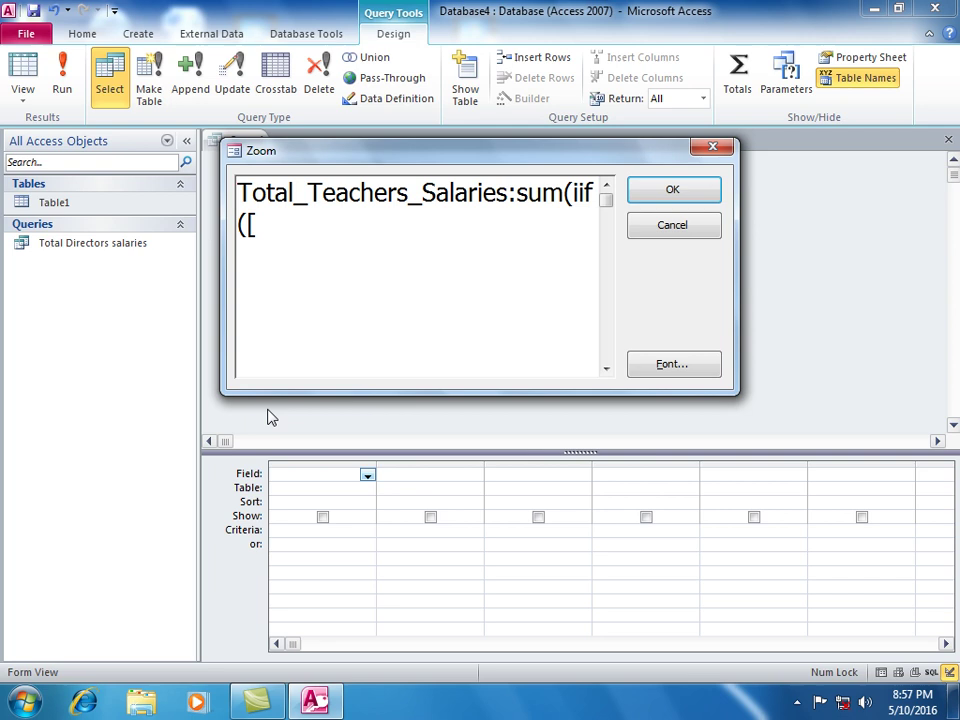
text(Post])
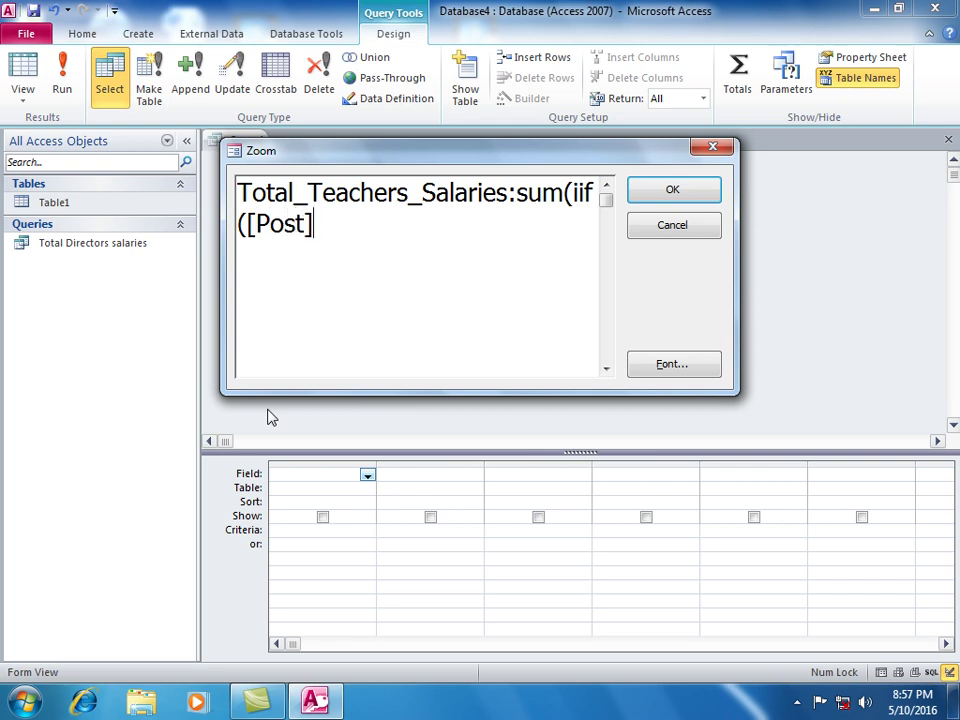
text(="Teahc)
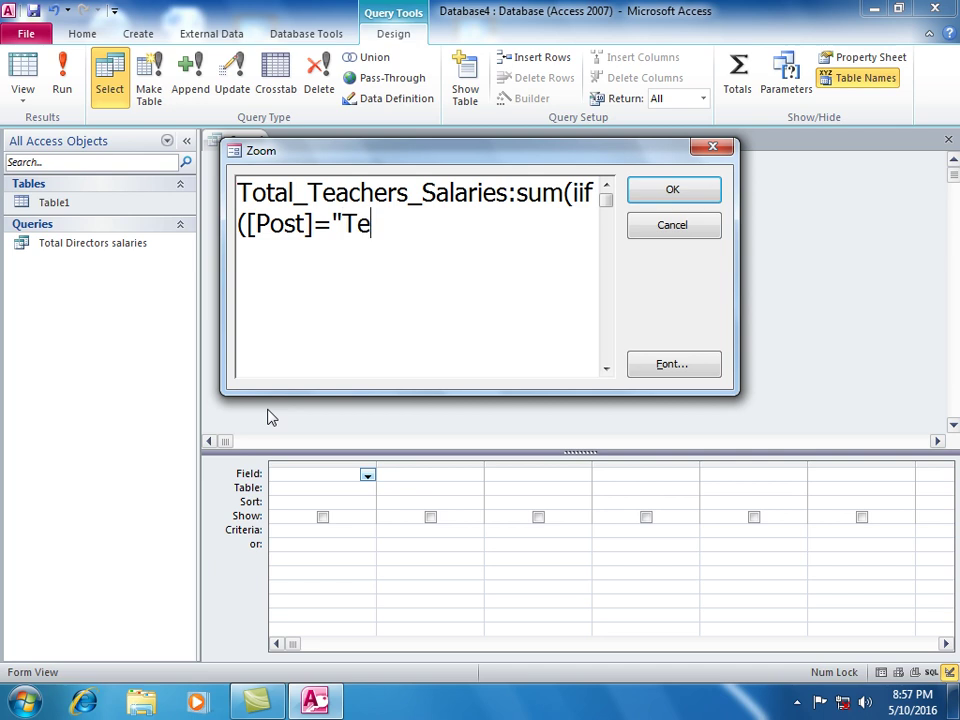
key(BackSpace)
key(BackSpace)
text(cher)
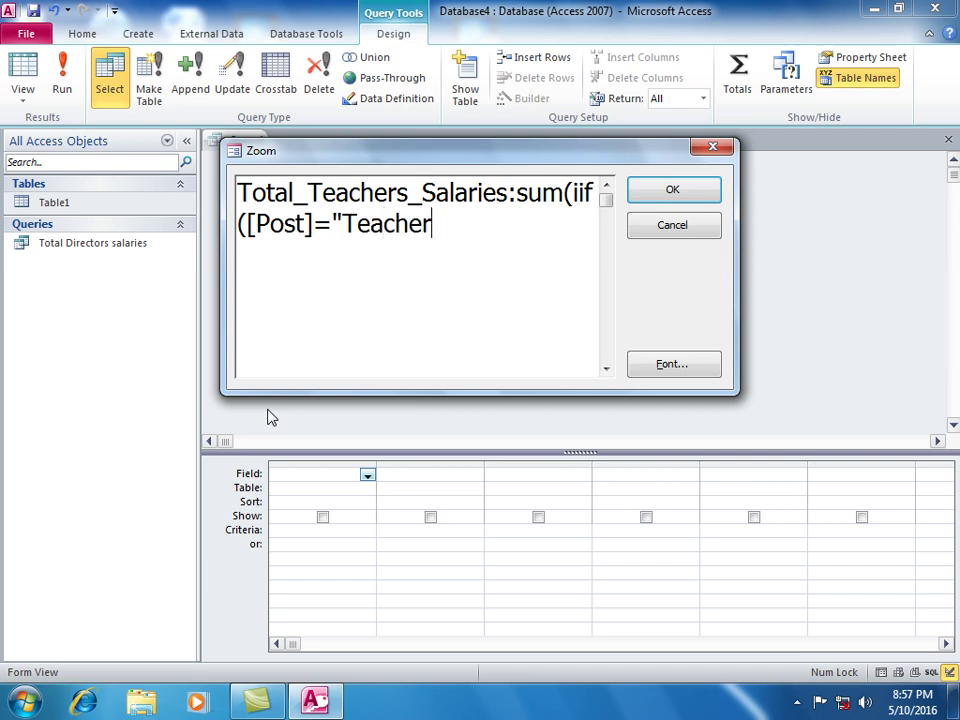
text(",Salary)))
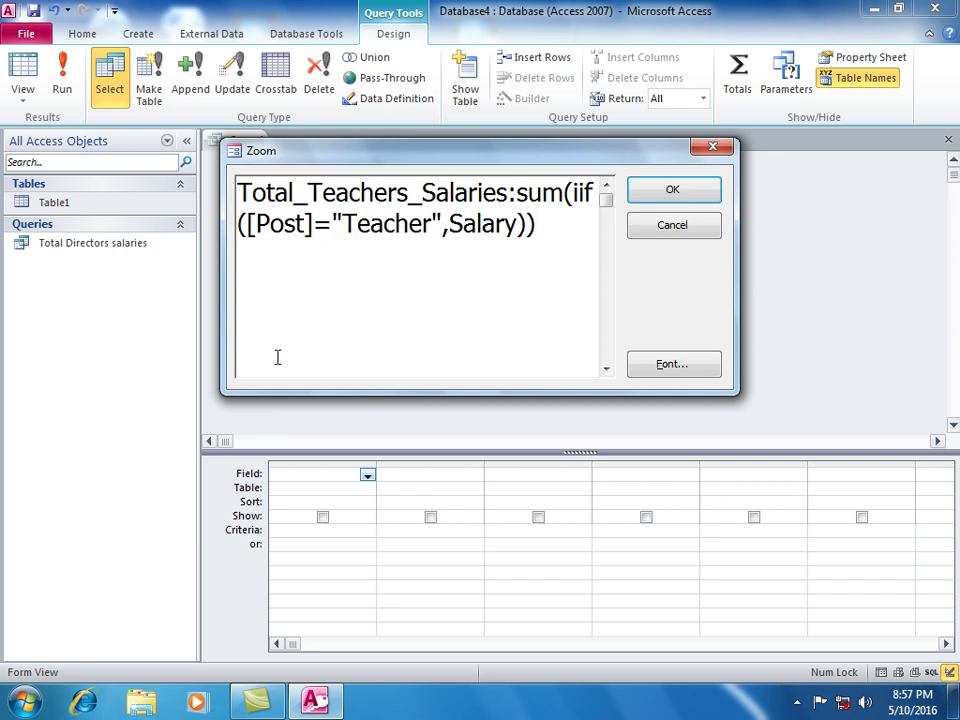
Save the query as 'Total Teachers Salaries', run it to see 14000, then close it
click(670, 190)
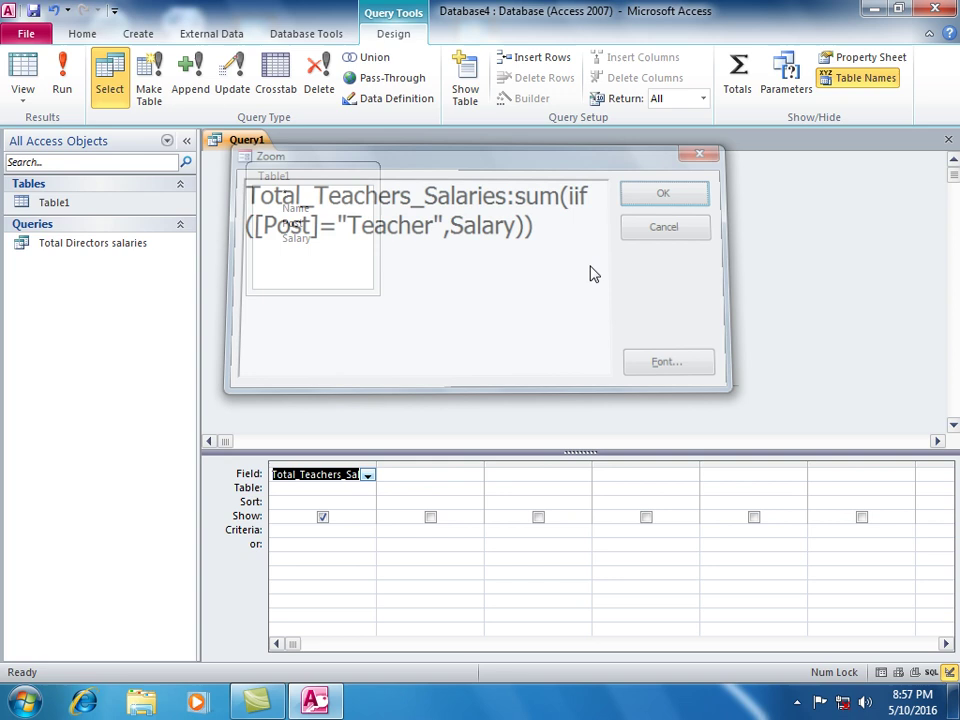
key(ctrl+w)
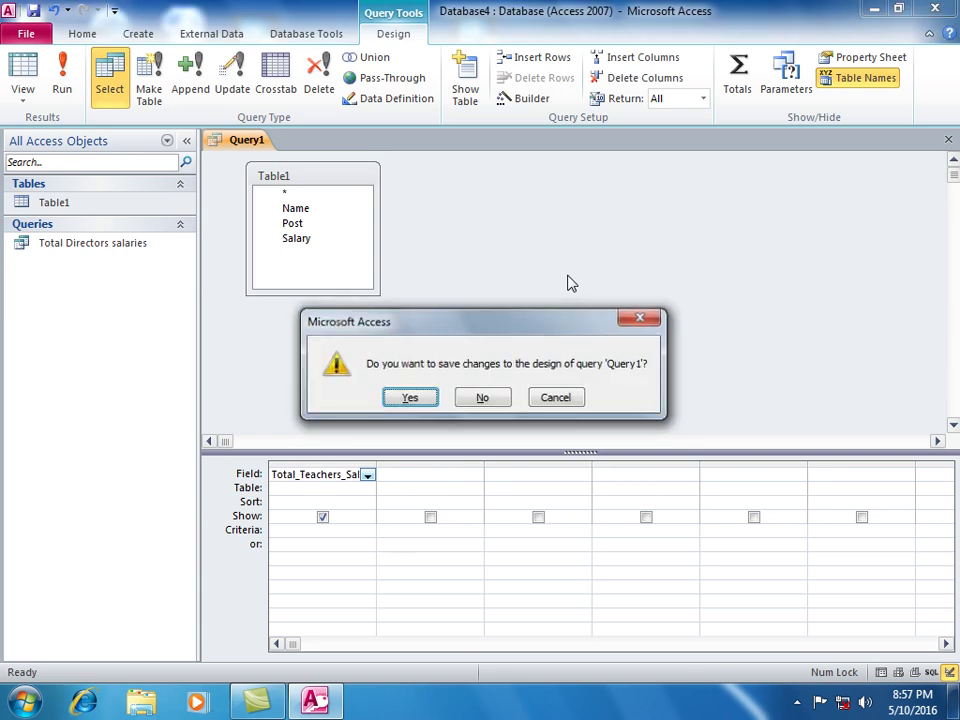
key(Return)
text(Total Te)
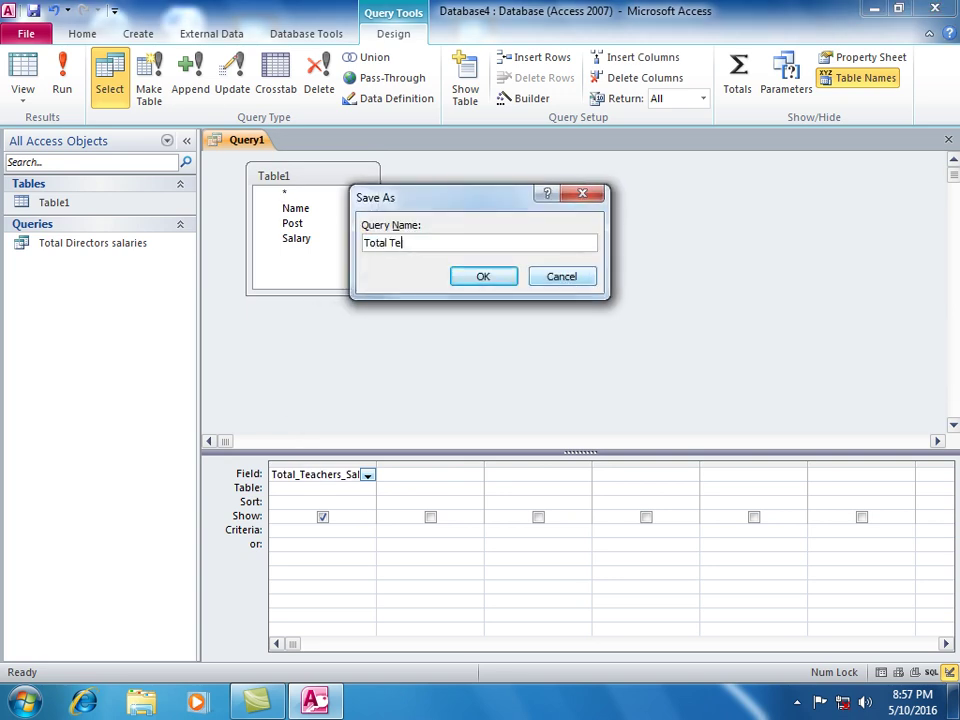
text(achers Salaries)
key(Return)
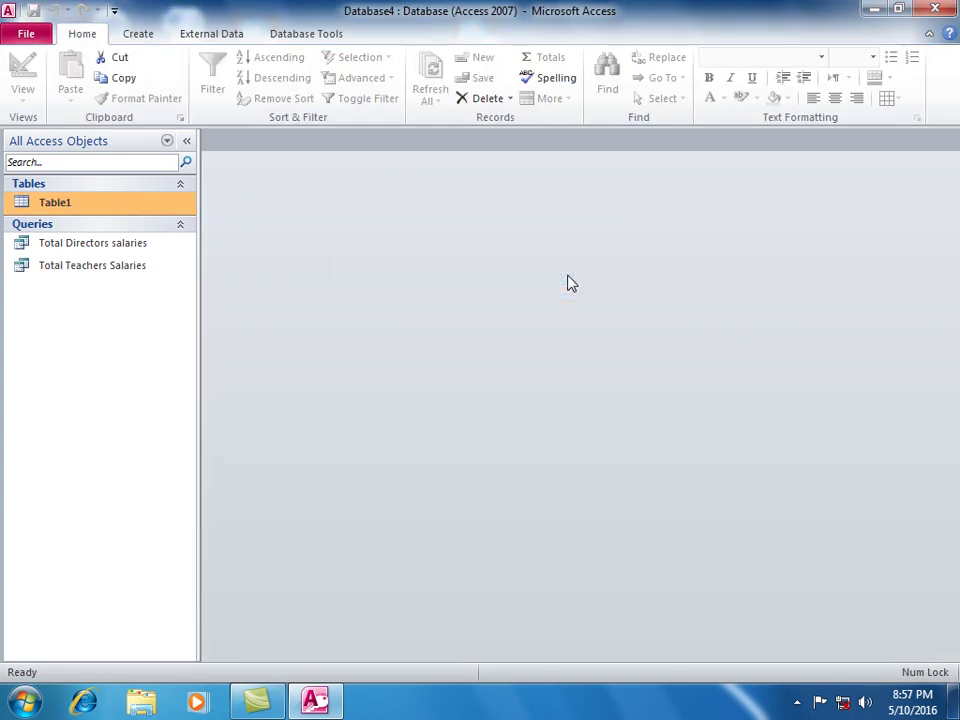
double_click(54, 267)
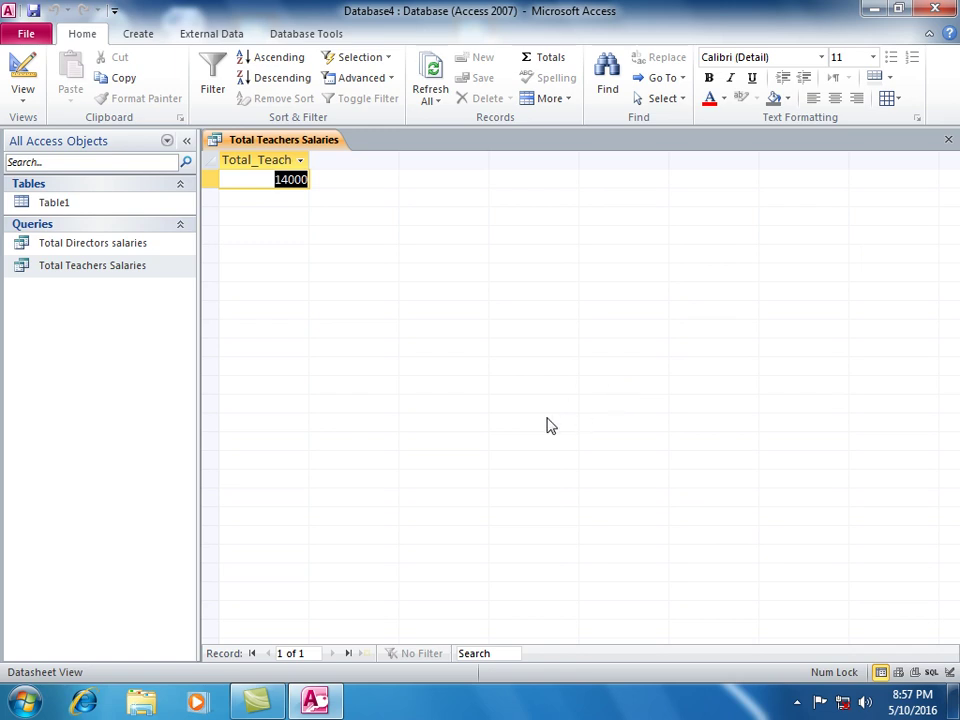
click(949, 140)
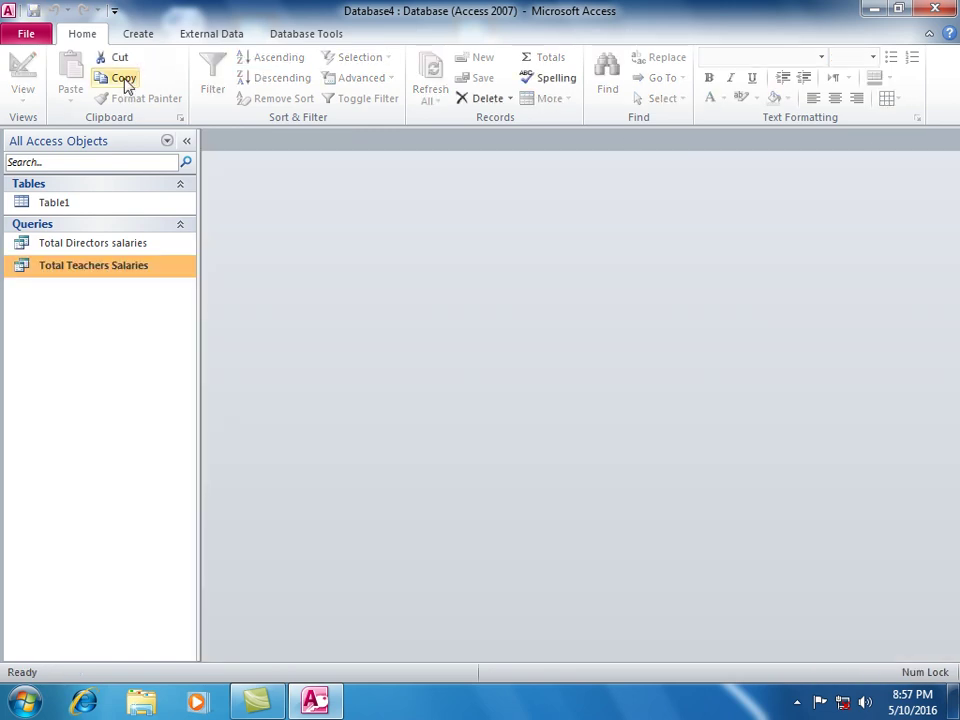
Start a new design-view query on Table1 and open the Zoom box for the first field
click(142, 40)
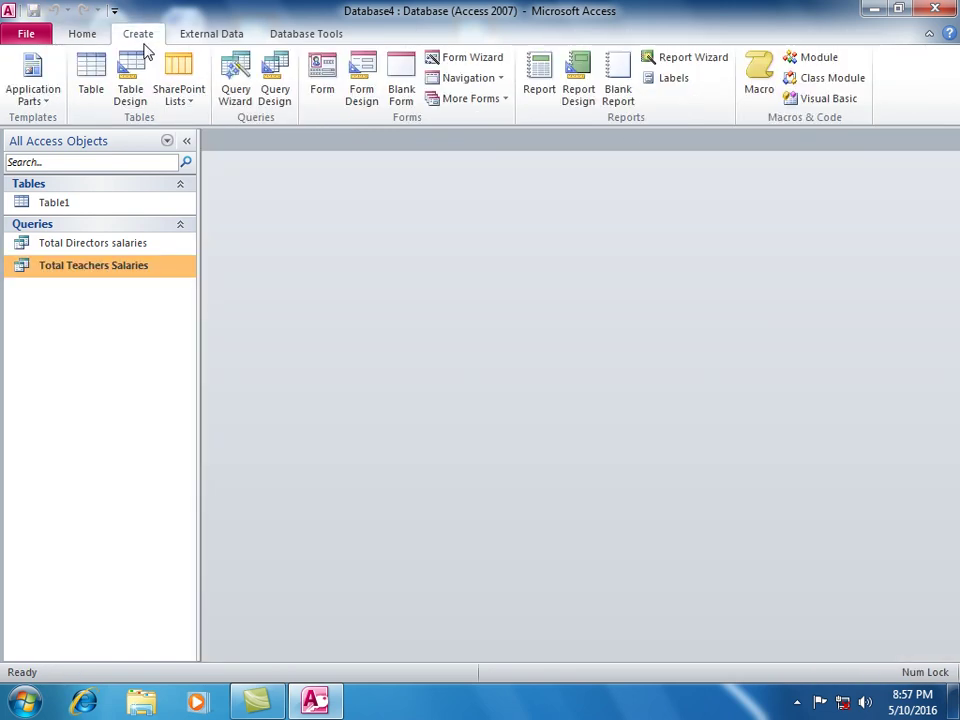
click(80, 201)
click(275, 95)
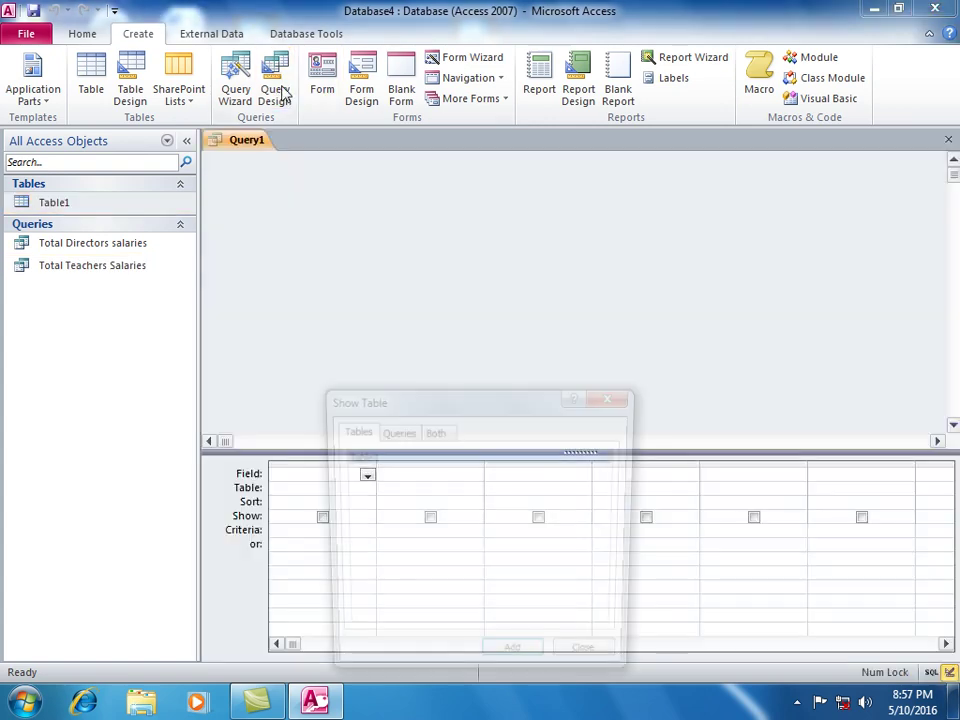
click(514, 662)
click(593, 663)
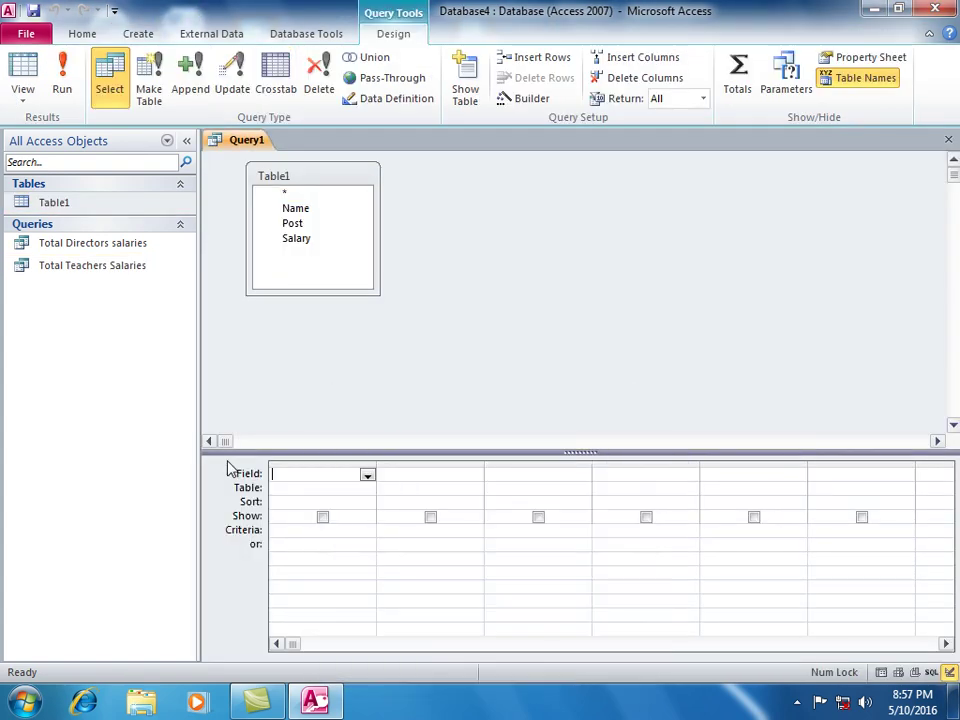
key(shift+F2)
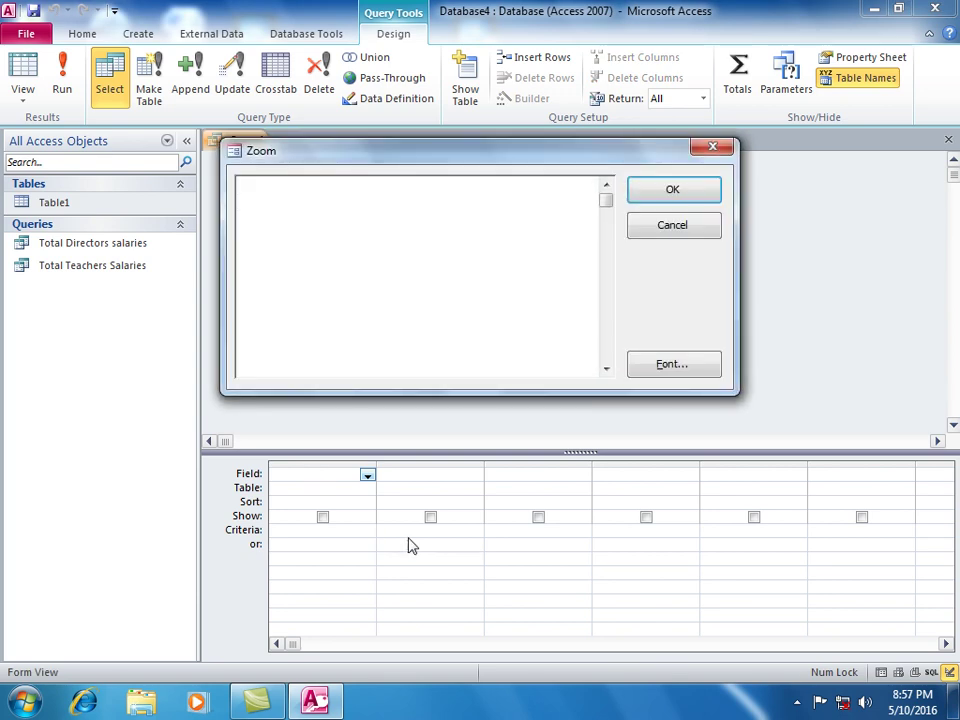
Enter and confirm Total_Cooks_Salaries:sum(iif([Post]="Cook",Salary)) as the field expression
text(su)
key(BackSpace)
key(BackSpace)
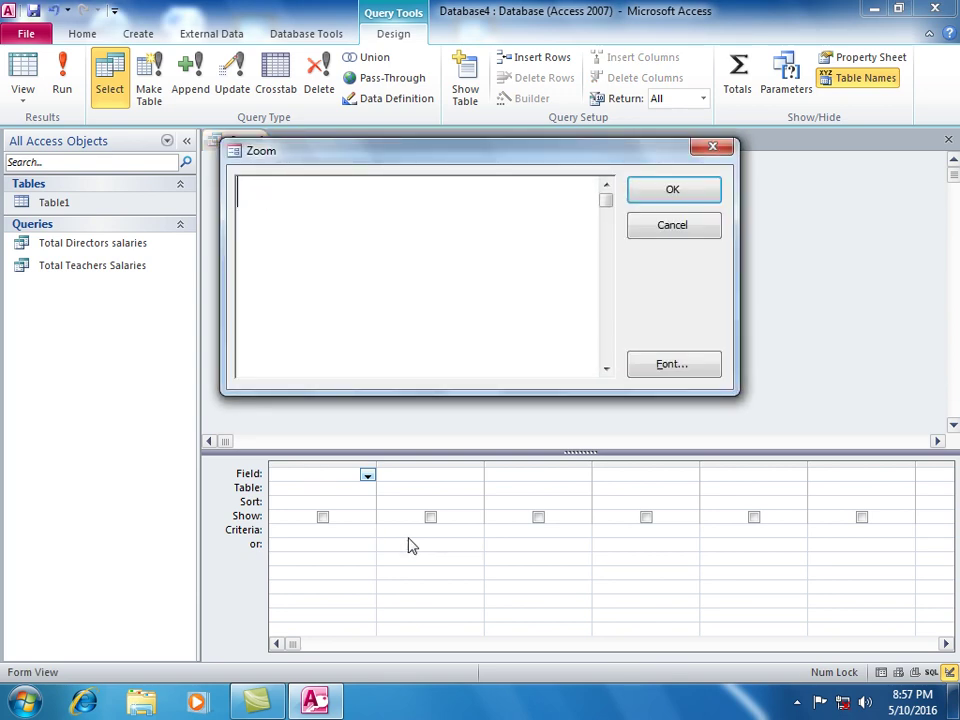
text(Total_)
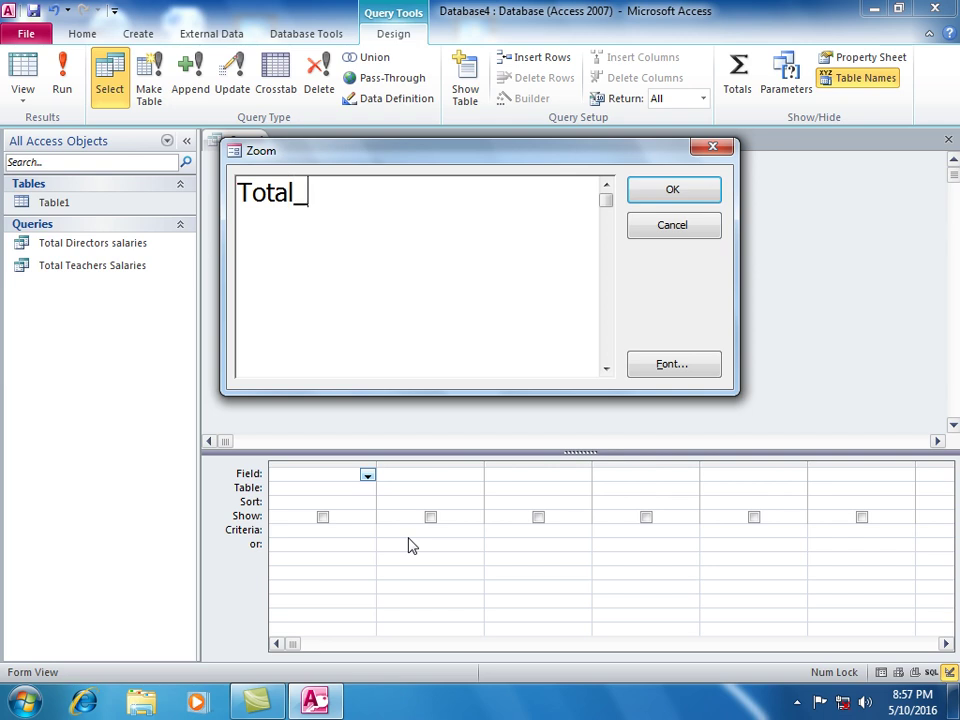
text(Cooks)
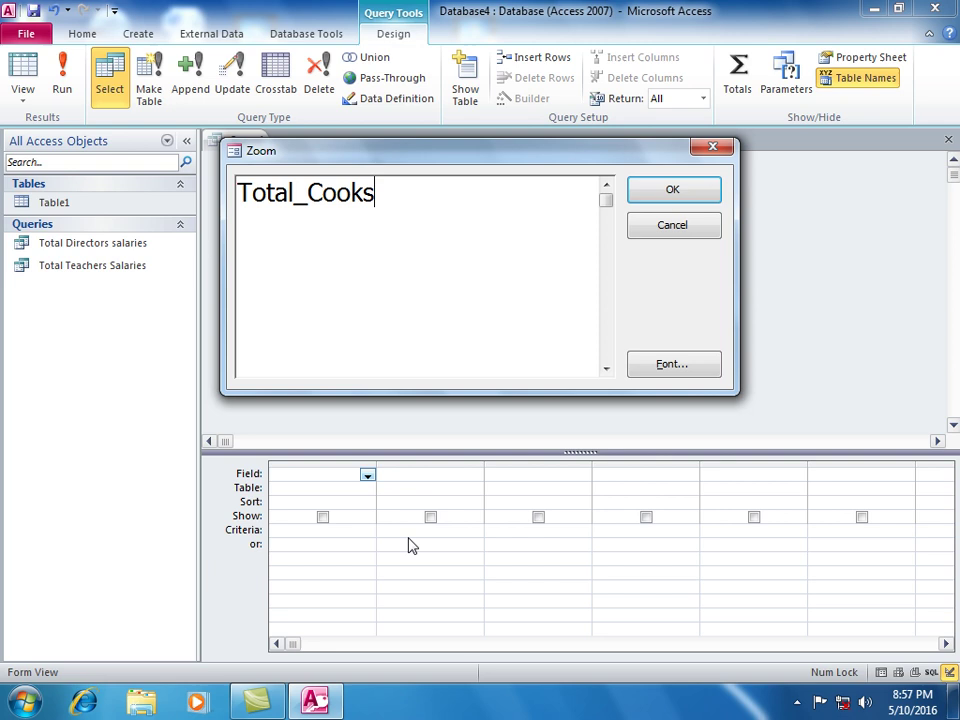
text(_Salaries:)
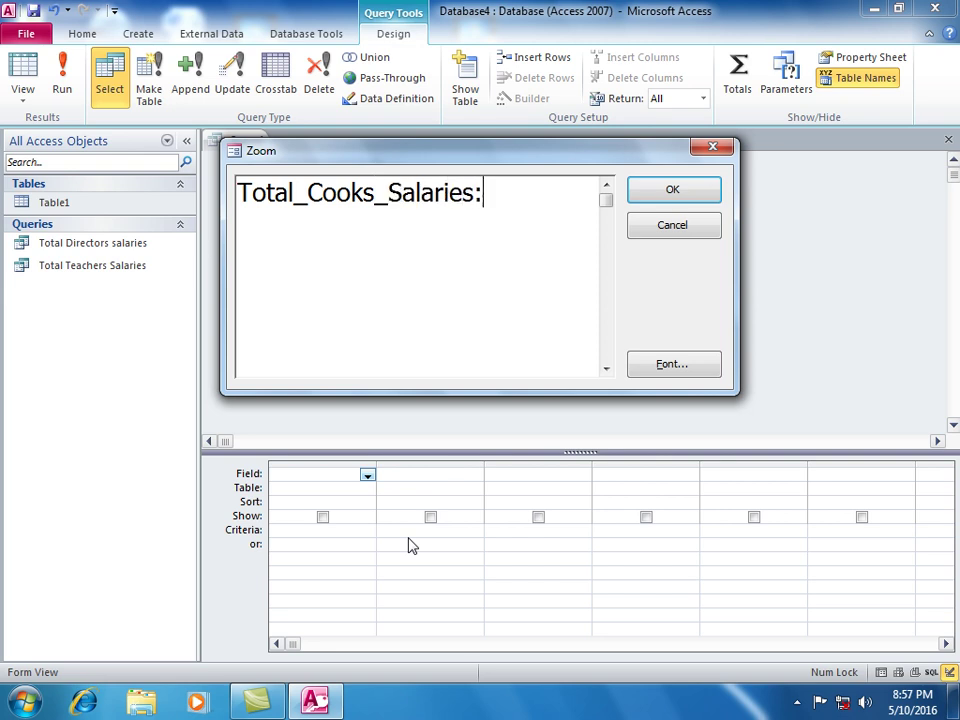
text(sum()
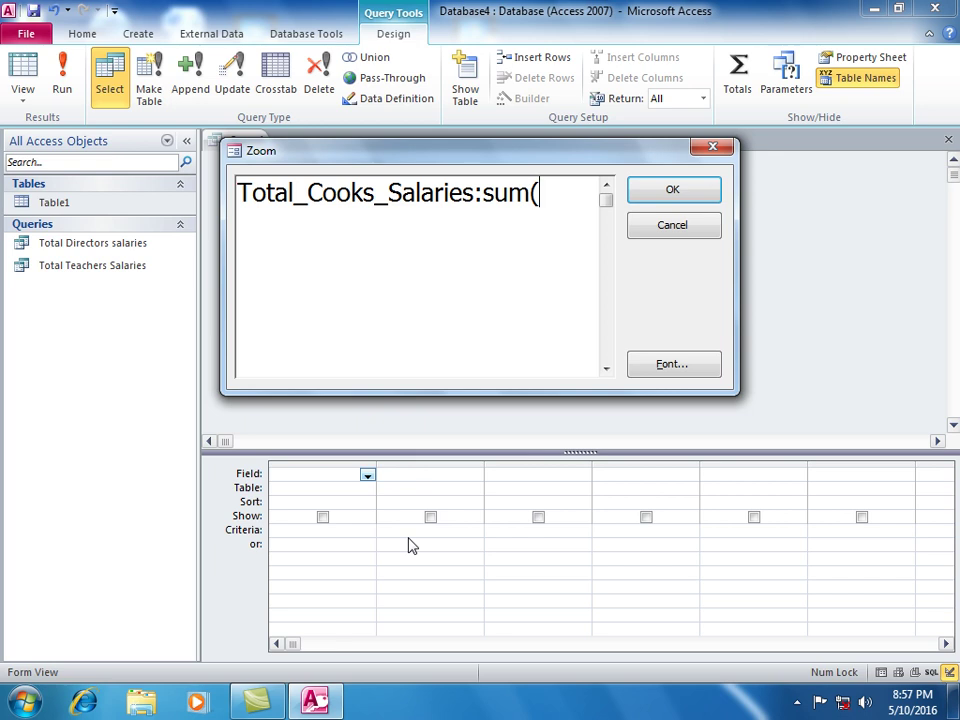
text(iif([Post)
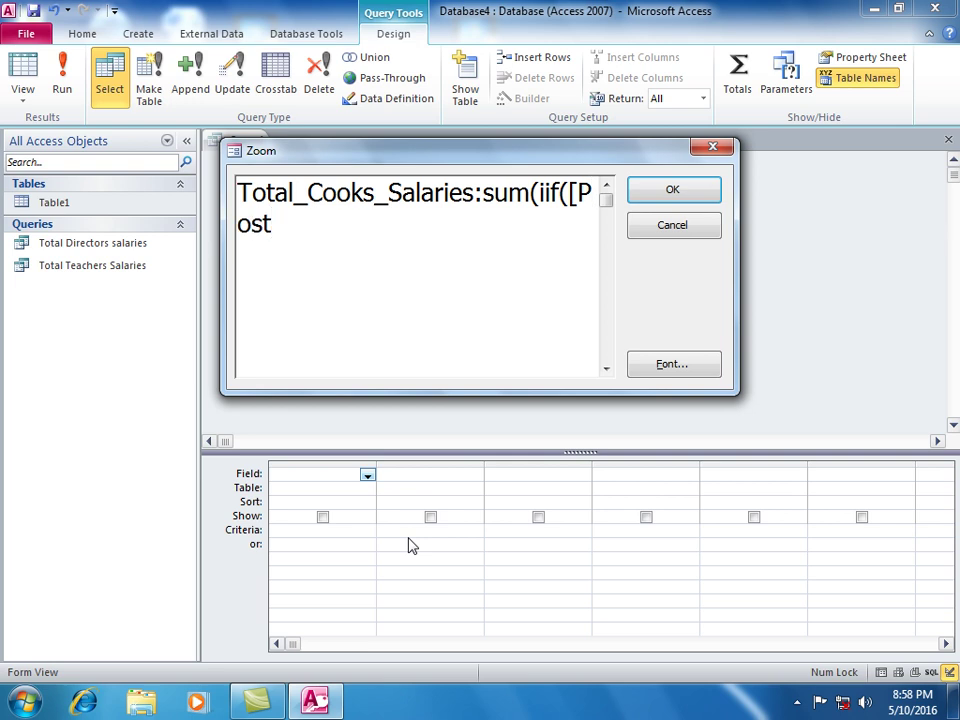
text(=)
text(=)
key(BackSpace)
key(BackSpace)
text(]="Co)
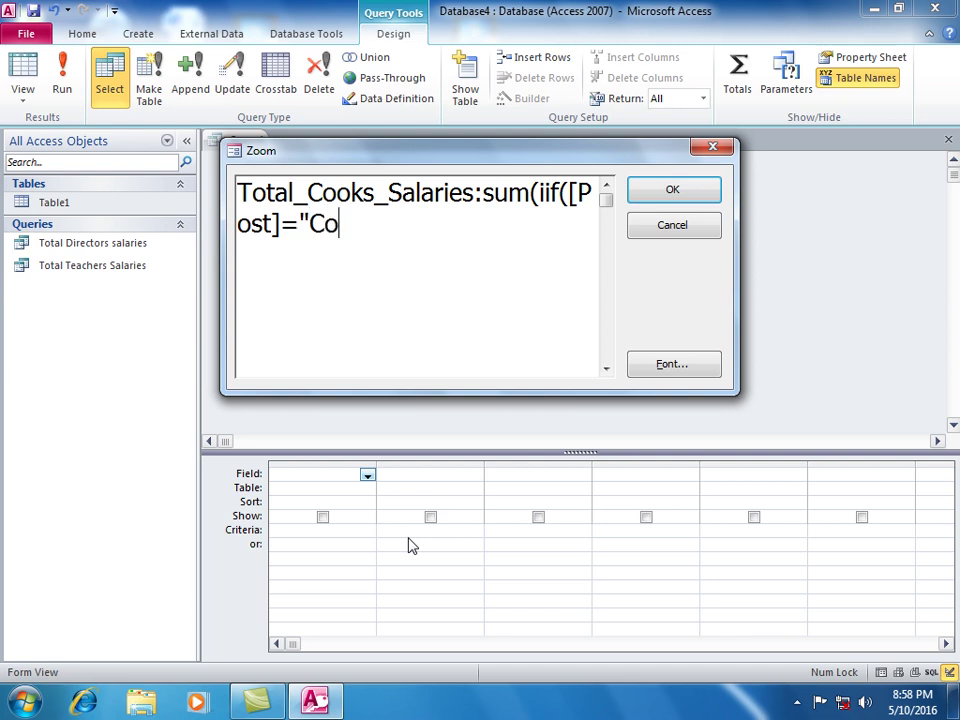
text(ok",Salary)
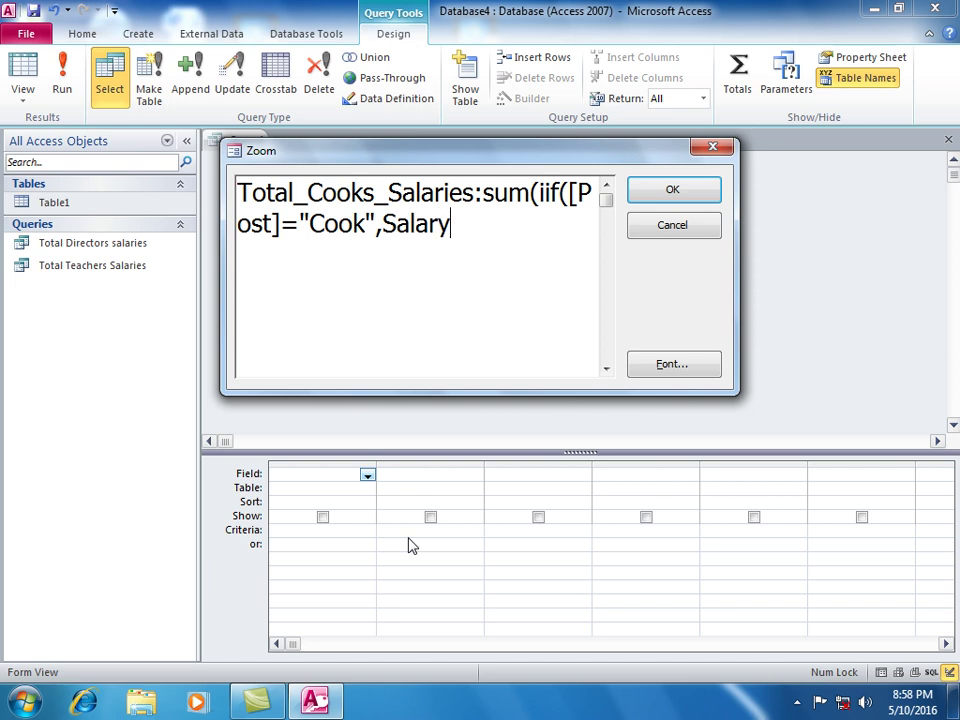
text()))
click(690, 190)
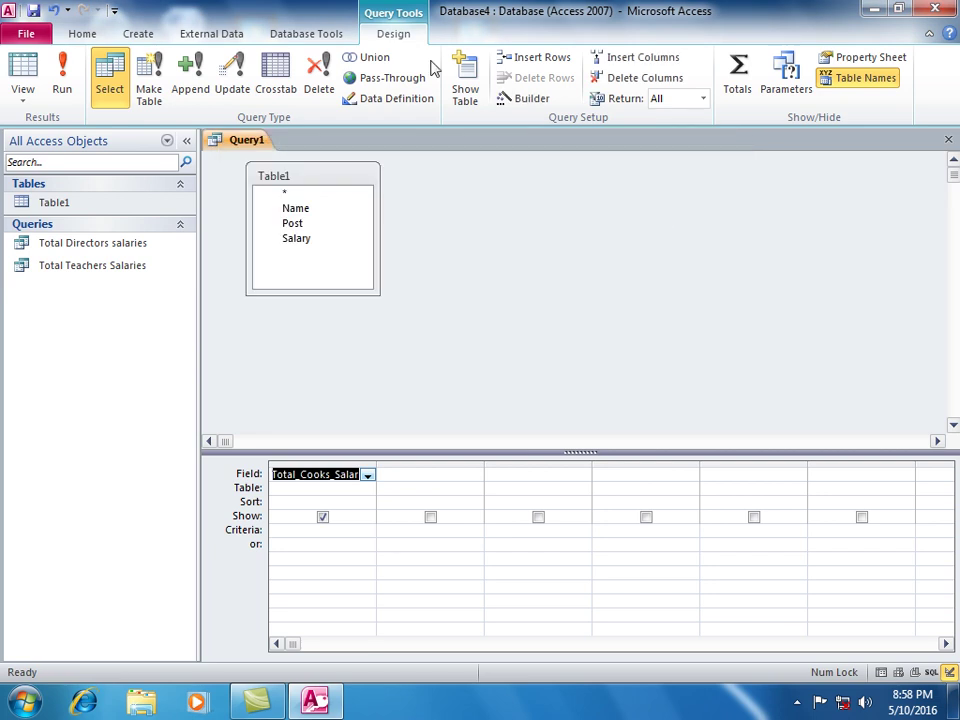
Run the cooks' query to see 17000 and save it as 'Total Cooks Salaries'
click(60, 70)
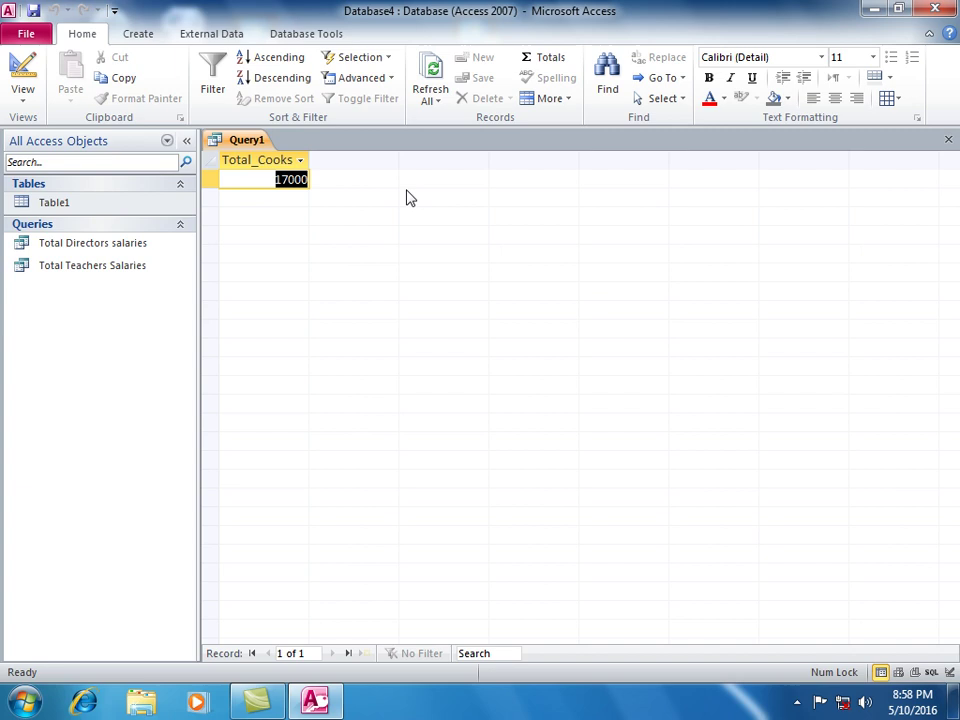
key(ctrl+w)
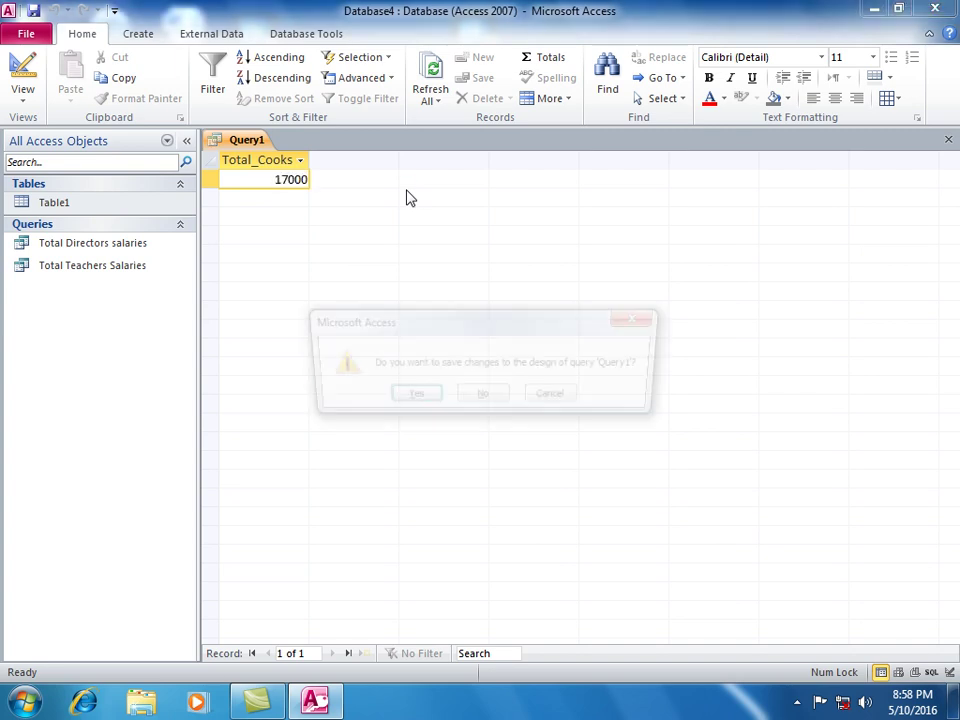
key(Return)
text(Total )
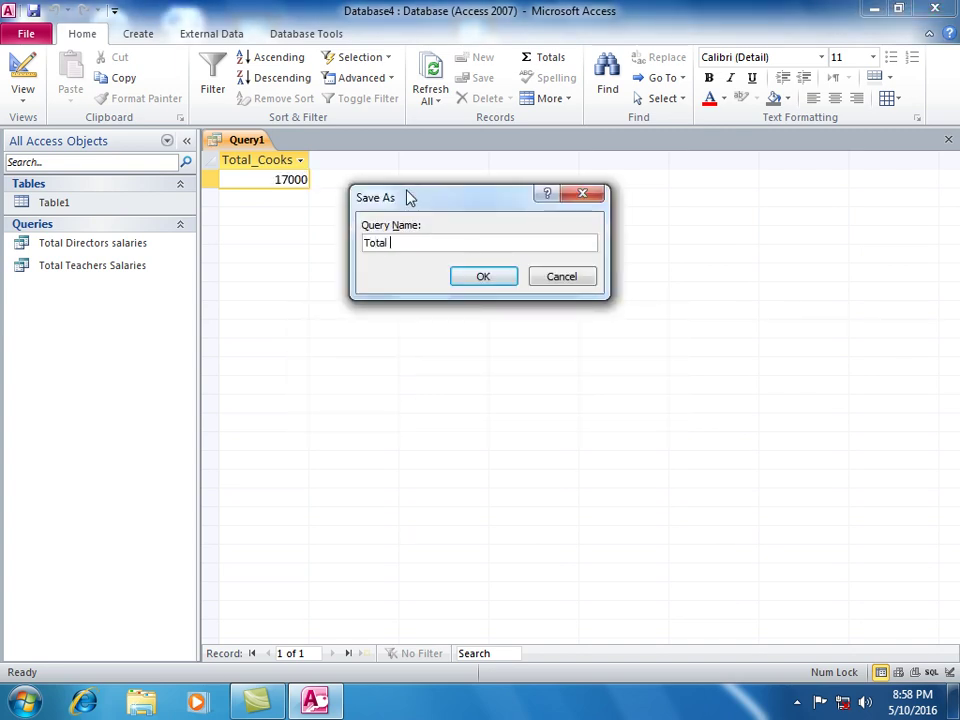
text(Cooks Salary)
key(BackSpace)
key(BackSpace)
key(BackSpace)
key(BackSpace)
text(laries)
key(Return)
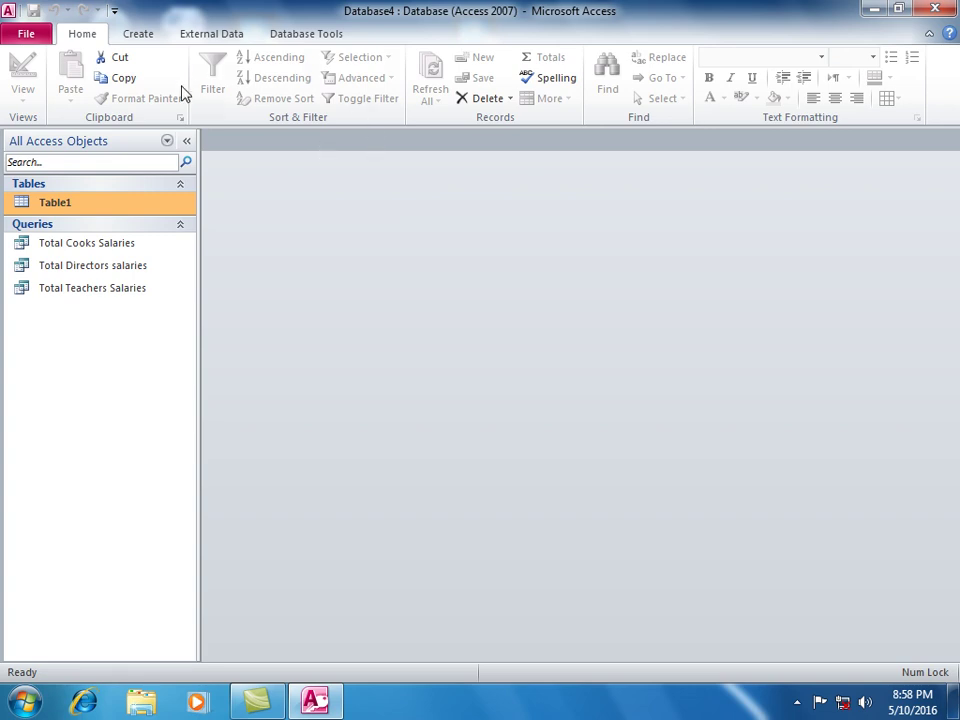
Open Table1 to check the cooks' salaries against the total
double_click(94, 203)
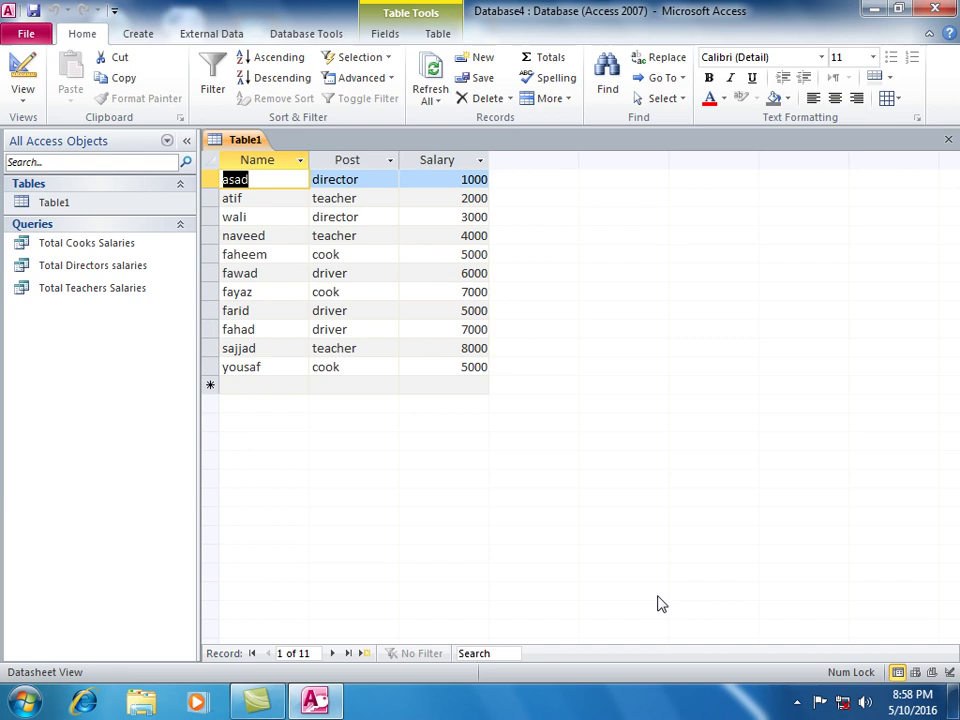
click(797, 703)
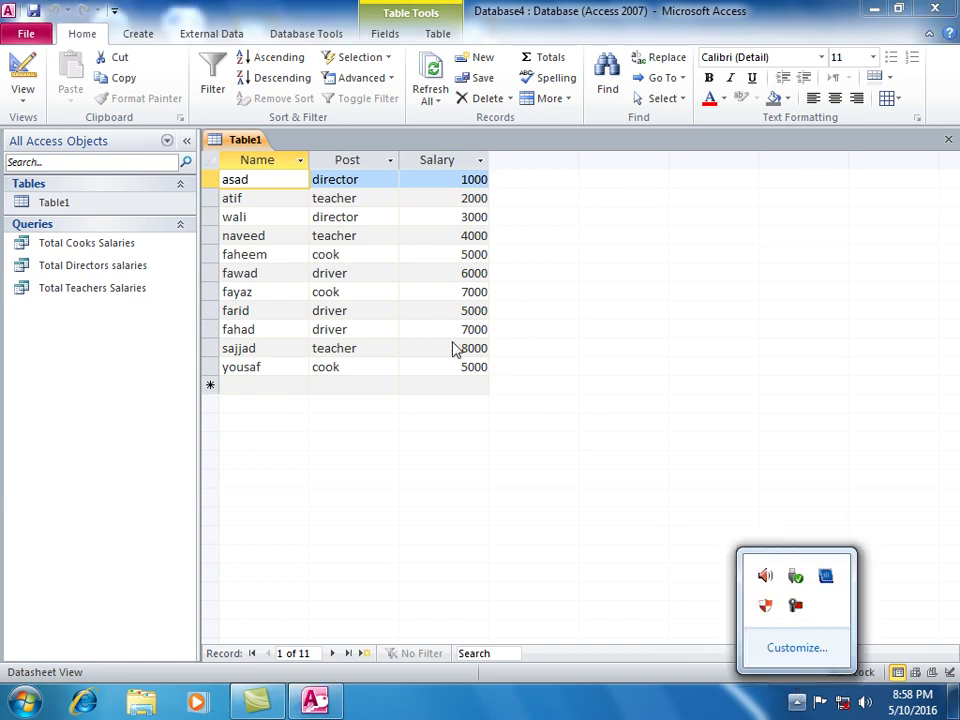
click(381, 348)
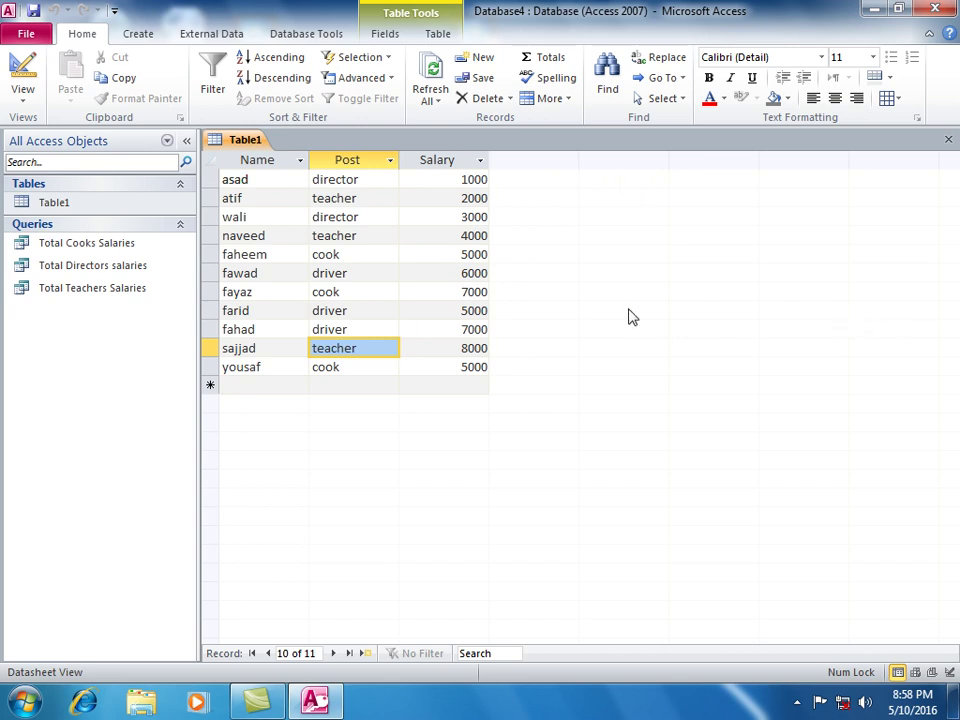
Close Table1, discard an accidental new table, and start a new query design on Table1
click(948, 139)
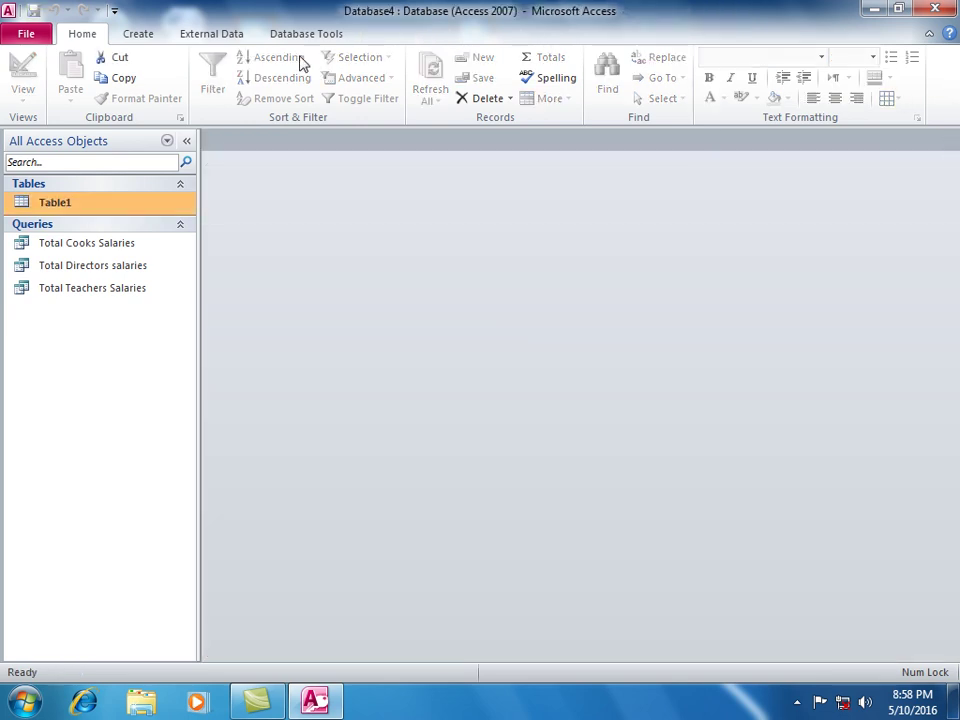
click(151, 38)
click(135, 95)
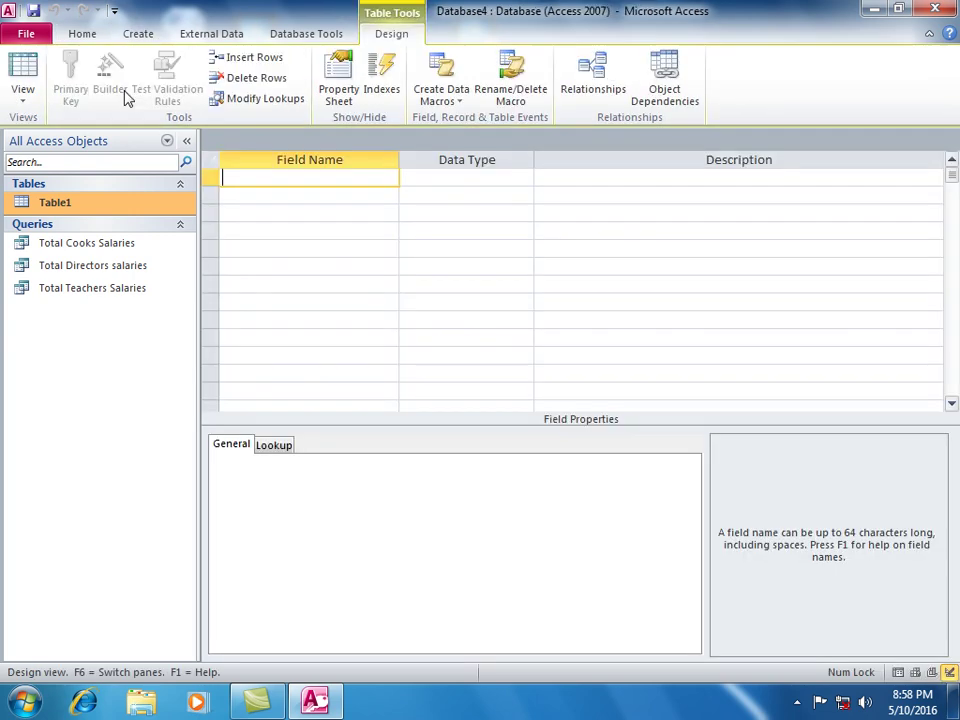
click(948, 139)
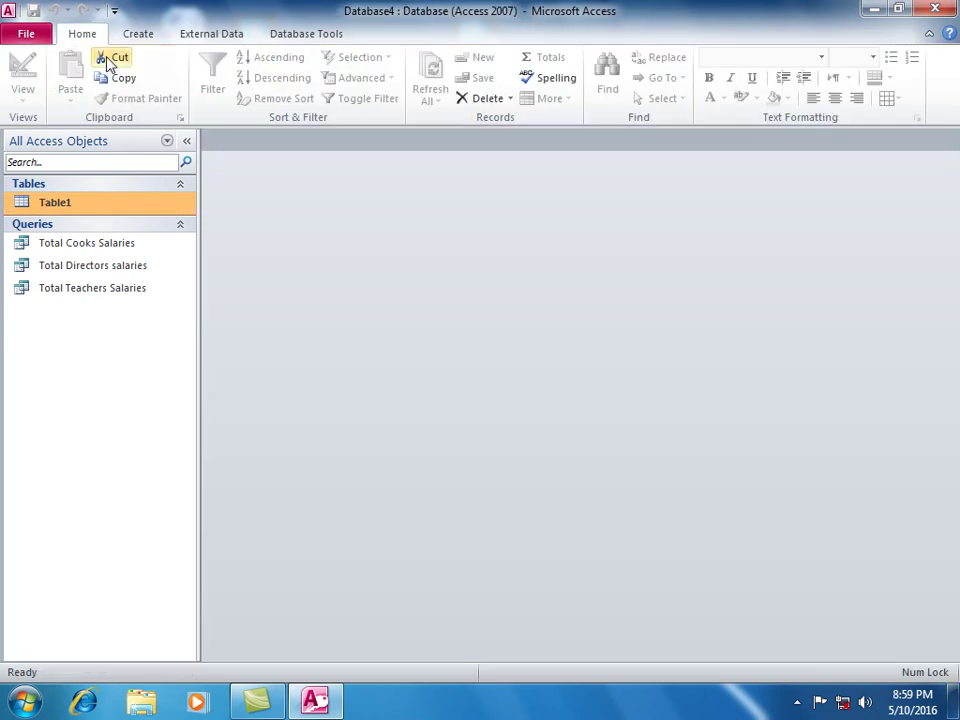
click(138, 36)
click(274, 90)
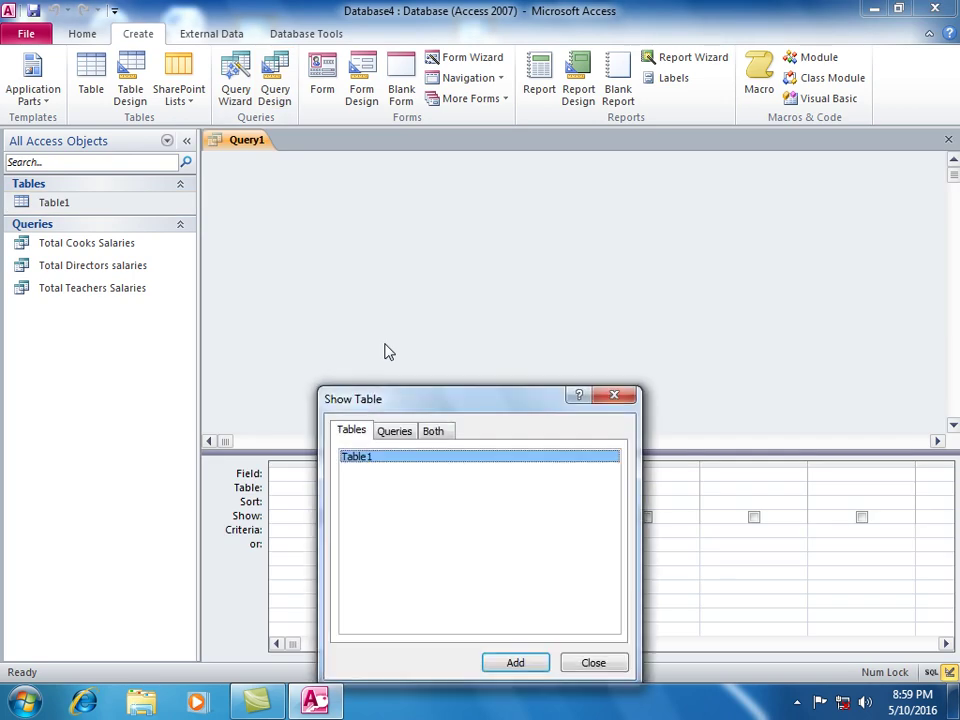
click(514, 664)
click(597, 663)
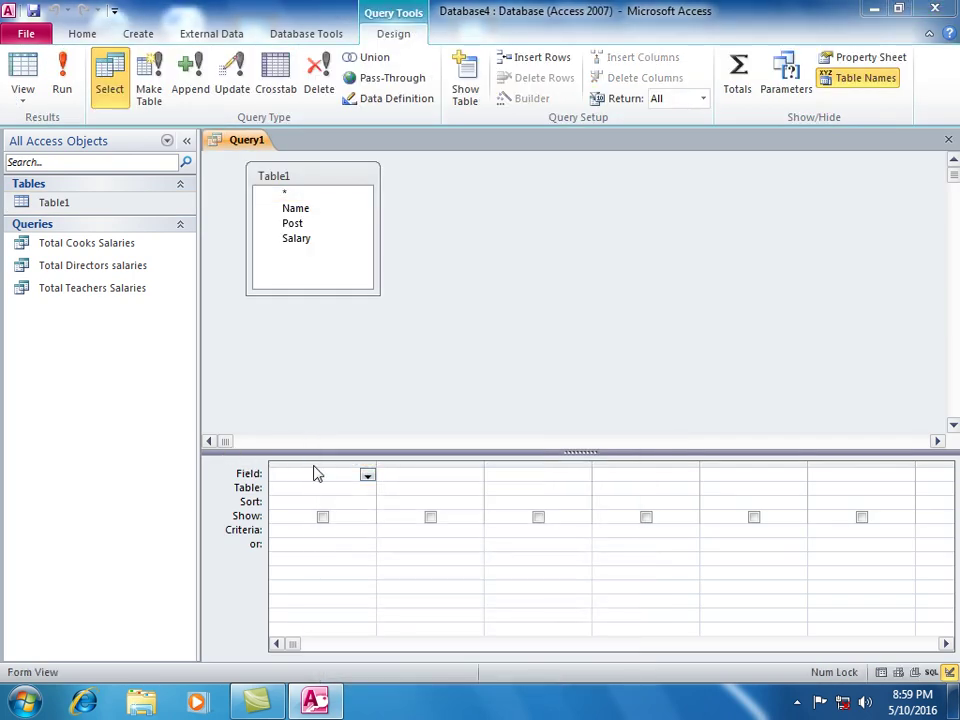
Enter and confirm GrandTotal:Sum([Salary]) as the query's field expression
key(shift+F2)
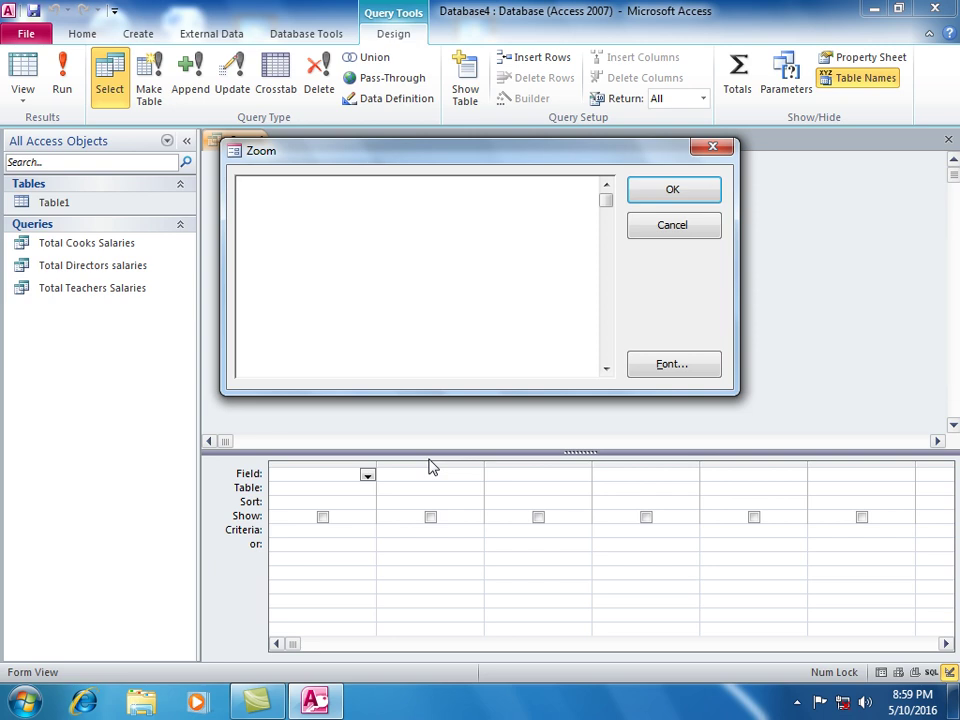
text(Grea)
key(BackSpace)
key(BackSpace)
text(and)
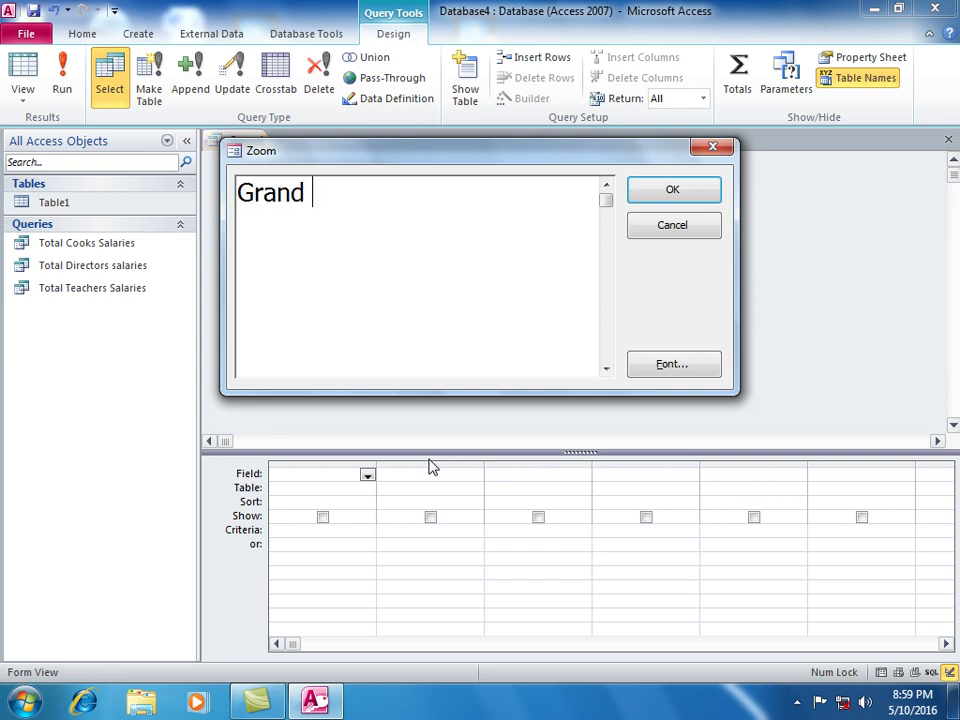
key(BackSpace)
text(Total)
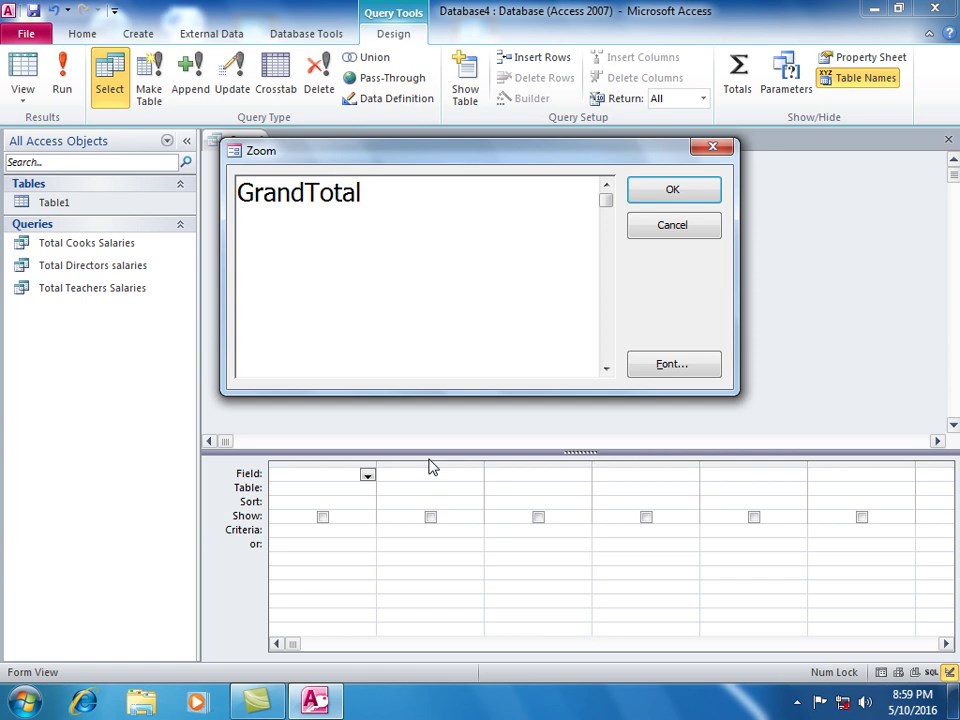
text(:Sumn)
key(BackSpace)
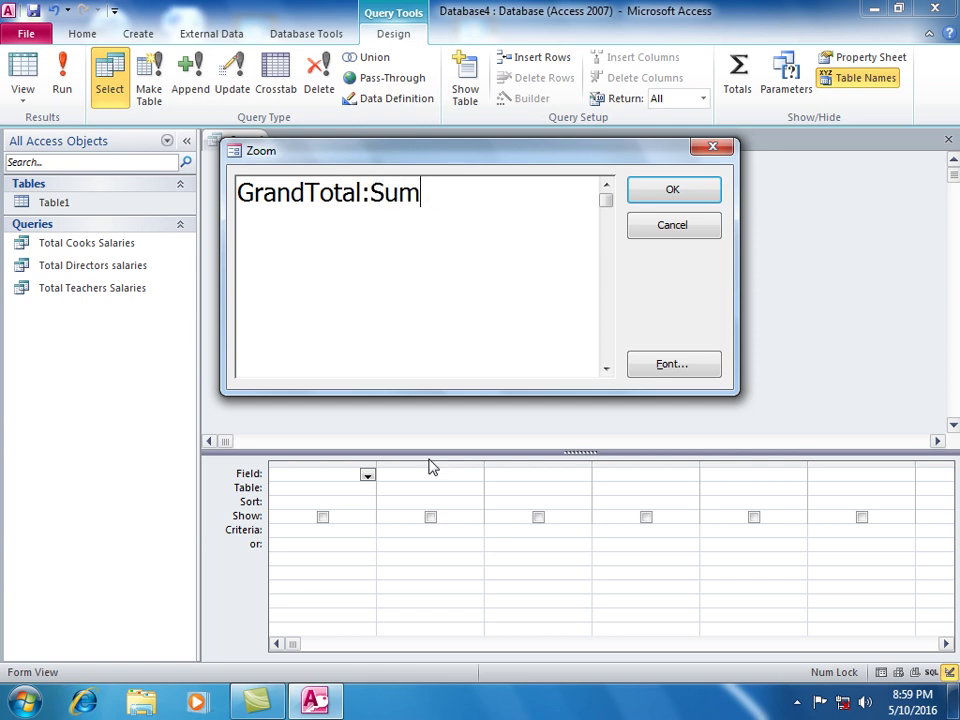
text(([SA)
key(BackSpace)
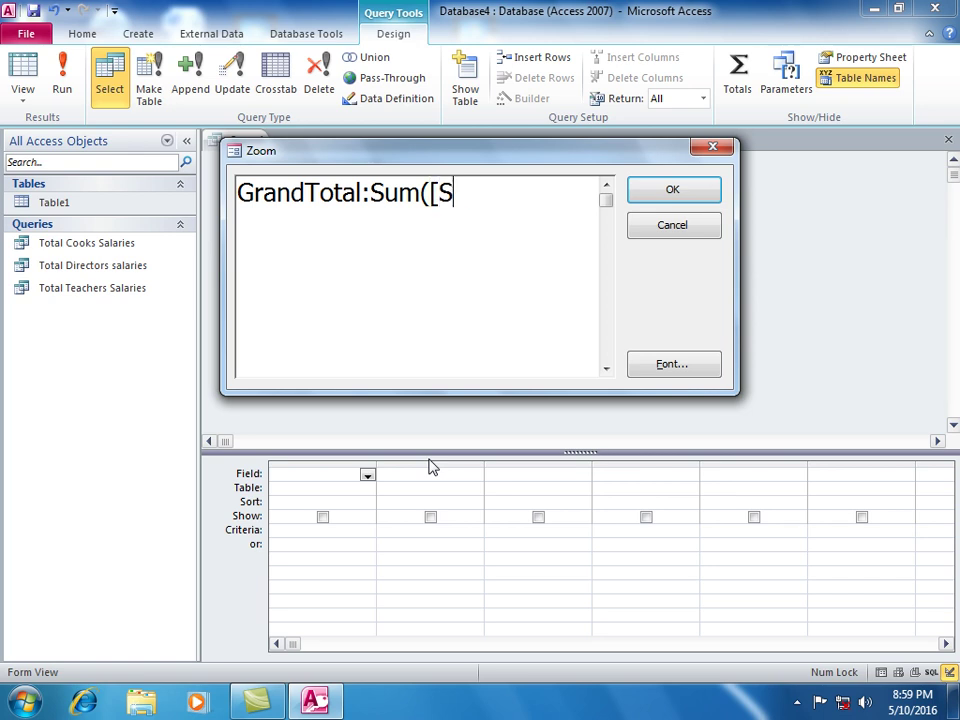
text(alary])
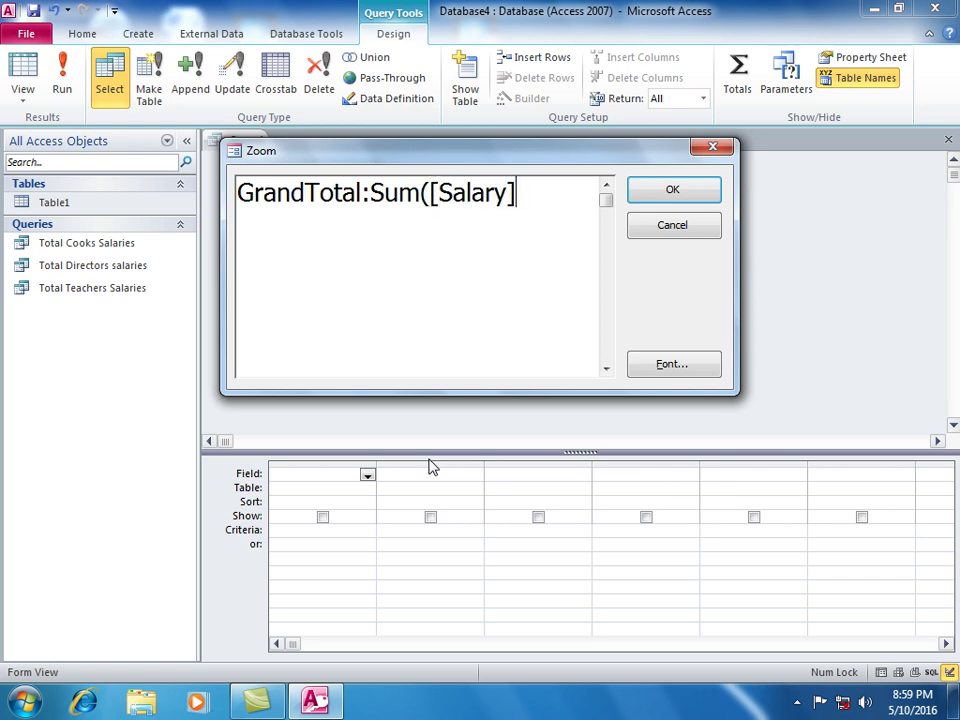
text())
click(665, 192)
Close the query and save it as 'Grand Total'
key(ctrl+w)
key(Return)
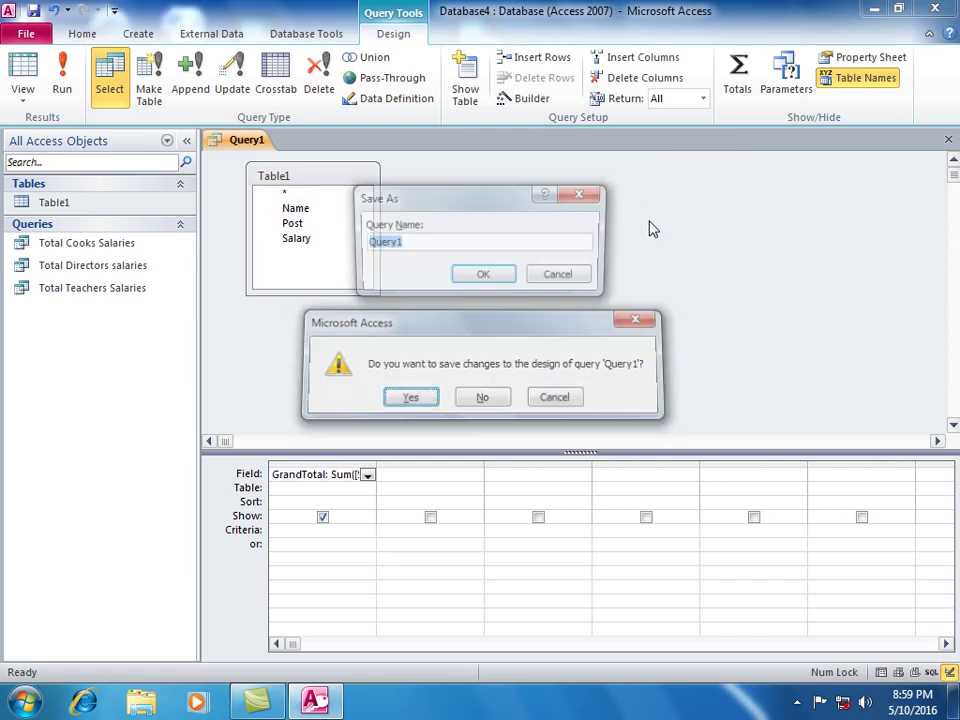
text(Grand Total)
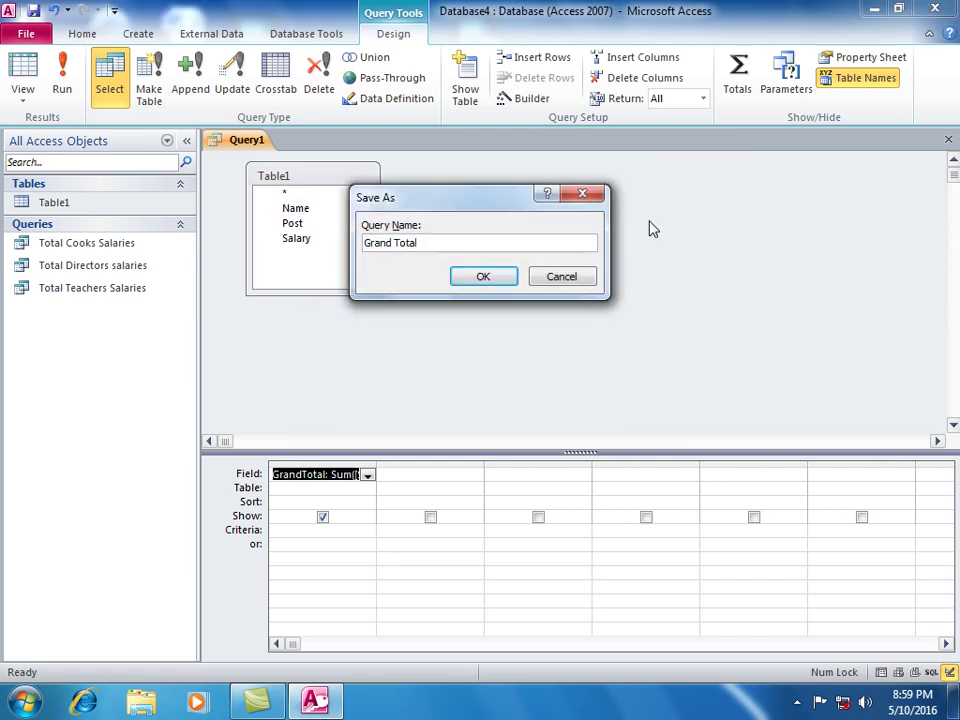
key(Return)
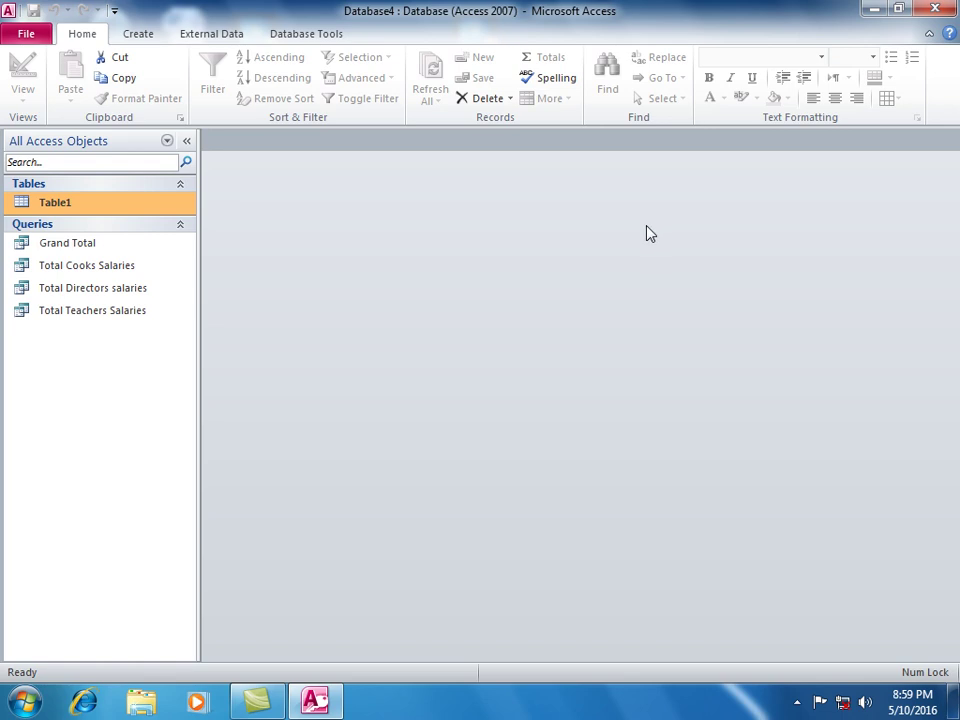
double_click(58, 244)
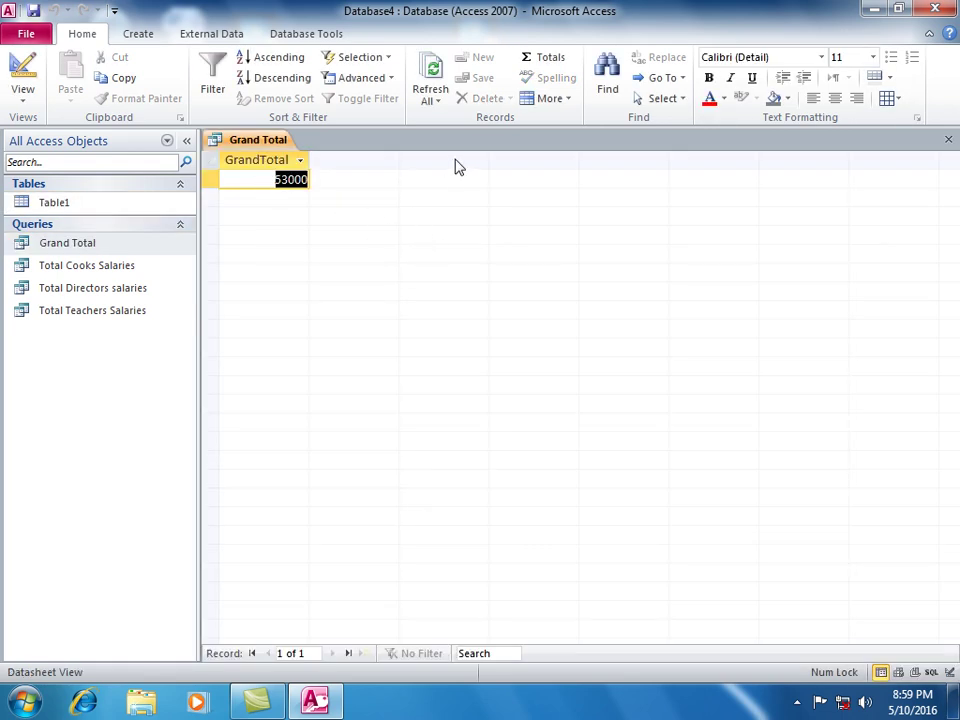
double_click(75, 203)
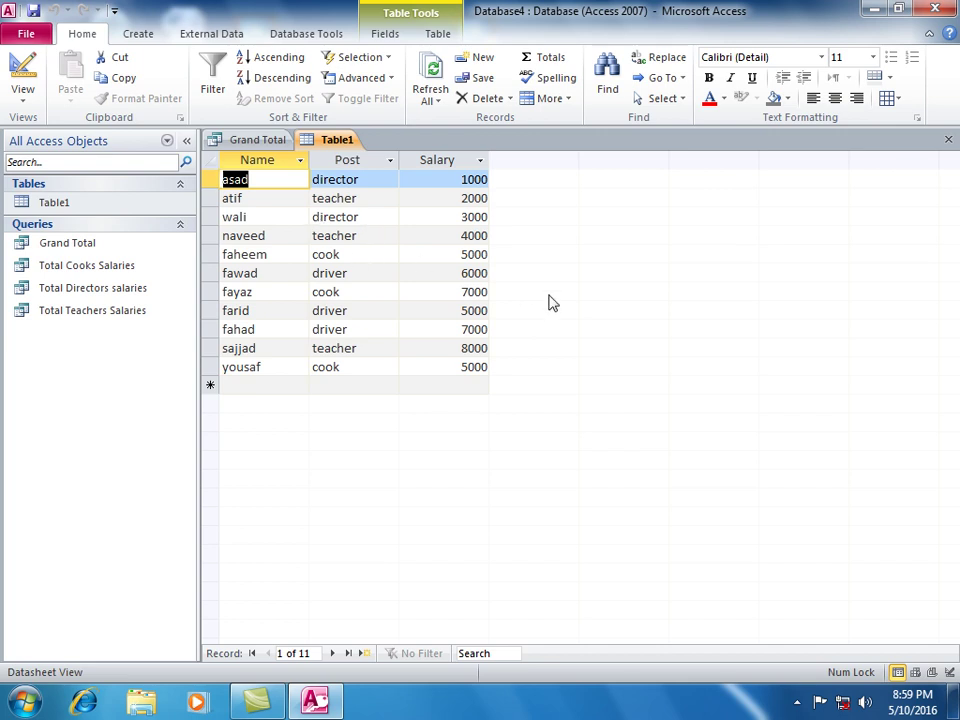
click(947, 140)
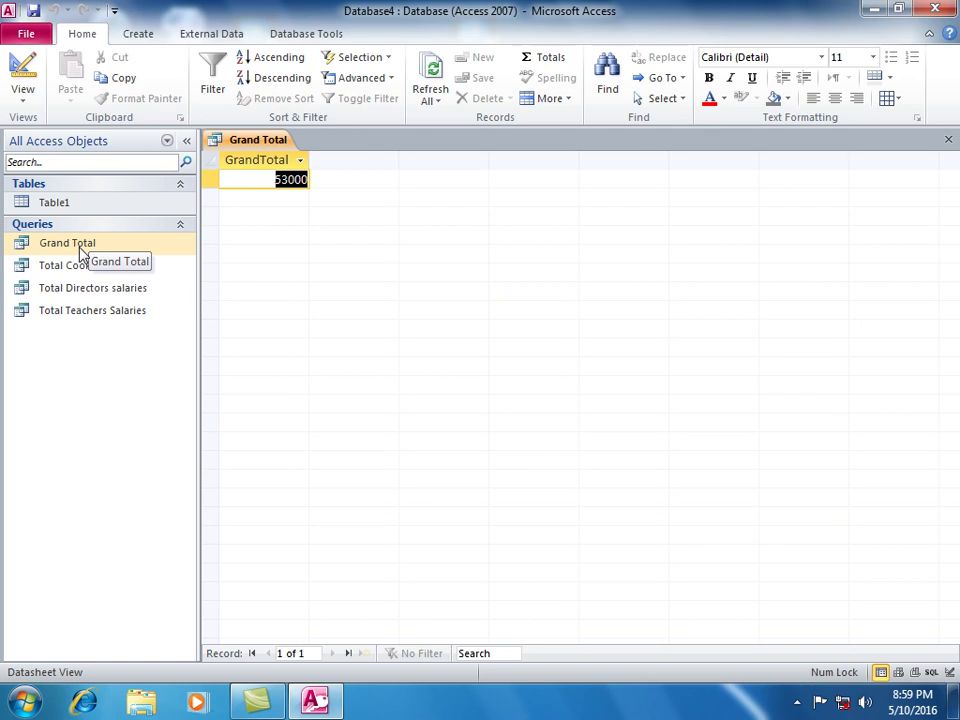
click(946, 140)
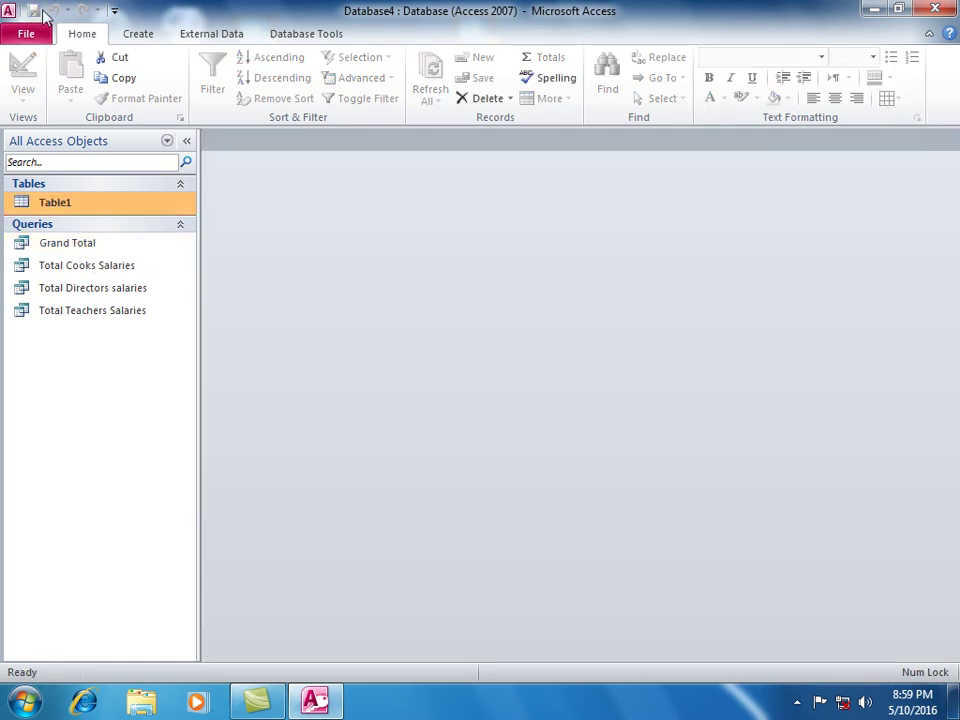
Start a new design-view query on Table1 and open the Zoom box for the first field
click(140, 34)
click(280, 82)
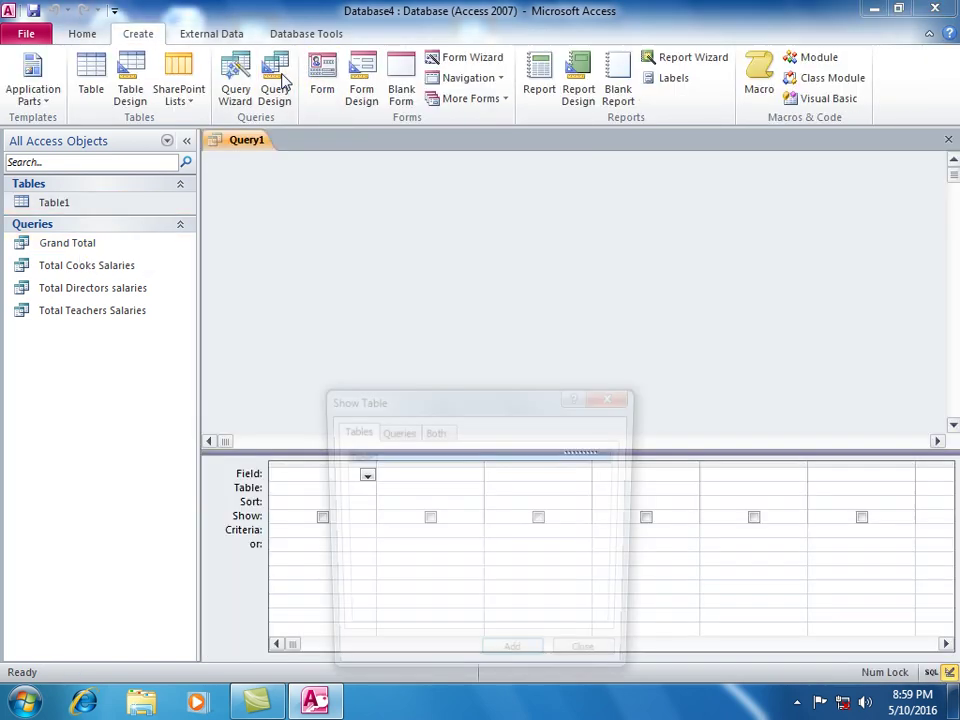
click(514, 663)
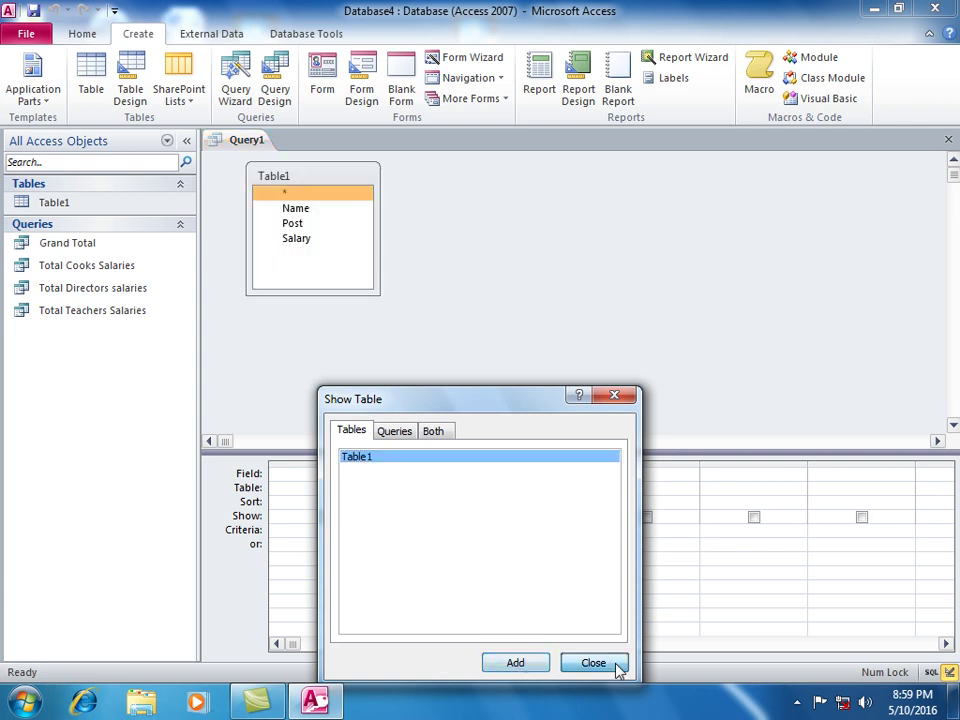
click(593, 663)
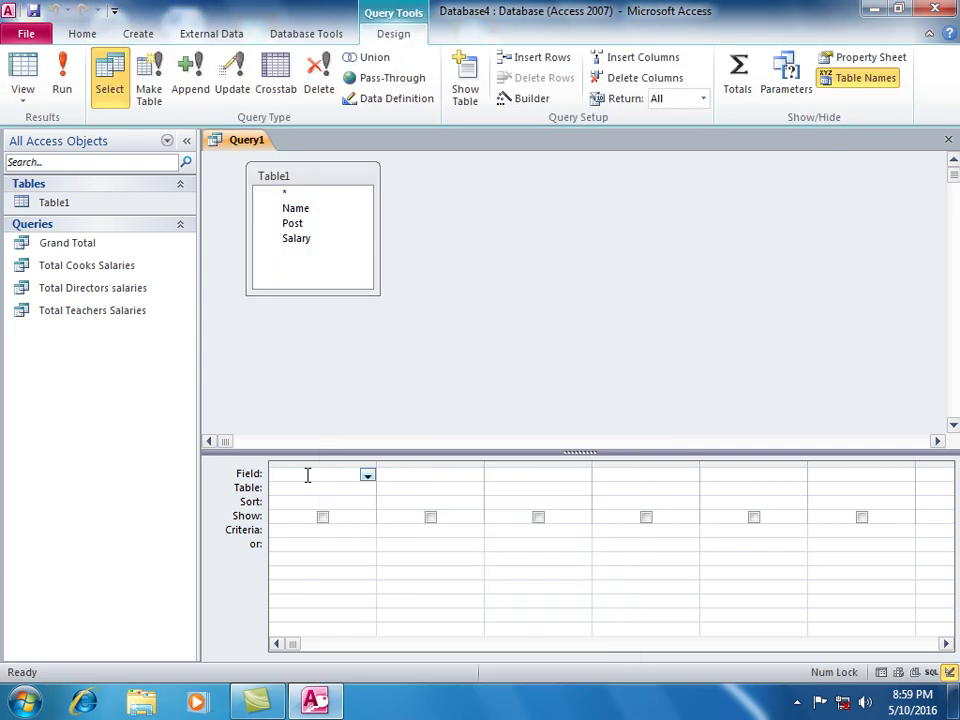
click(307, 475)
key(shift+F2)
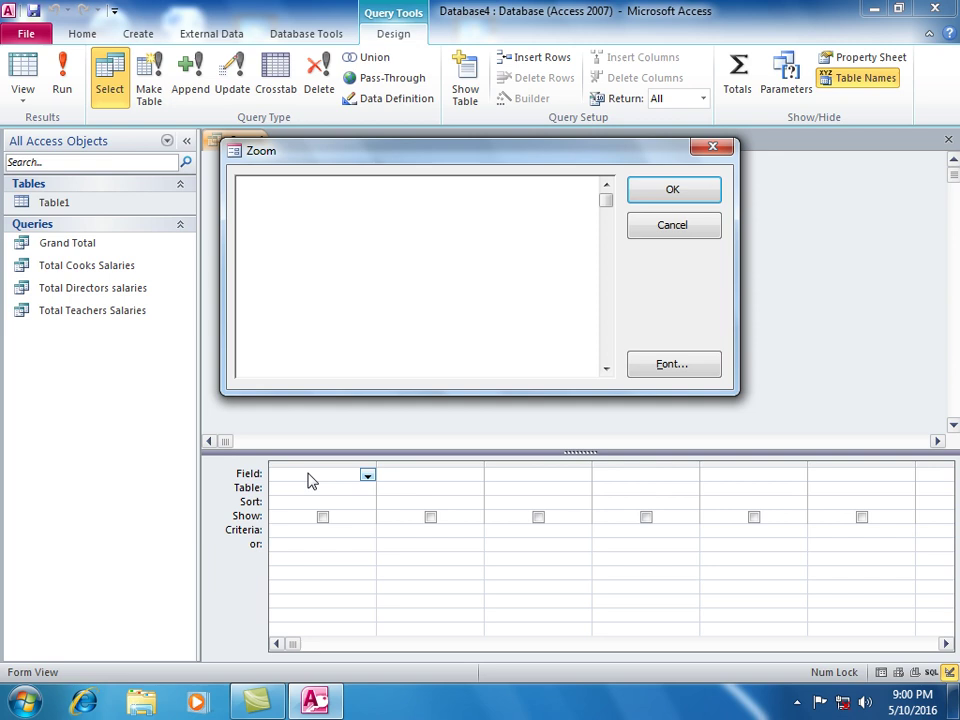
Enter and confirm TotalDirectors:count(iif([Post]="Director",Salary)) as the field expression
text(Total)
key(BackSpace)
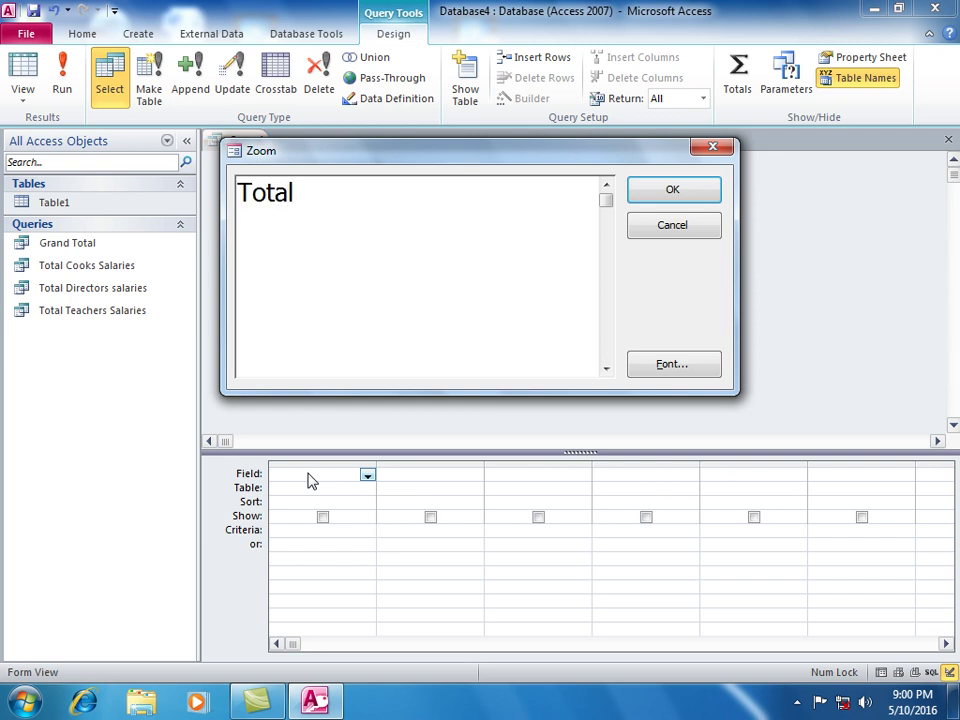
text(Directr)
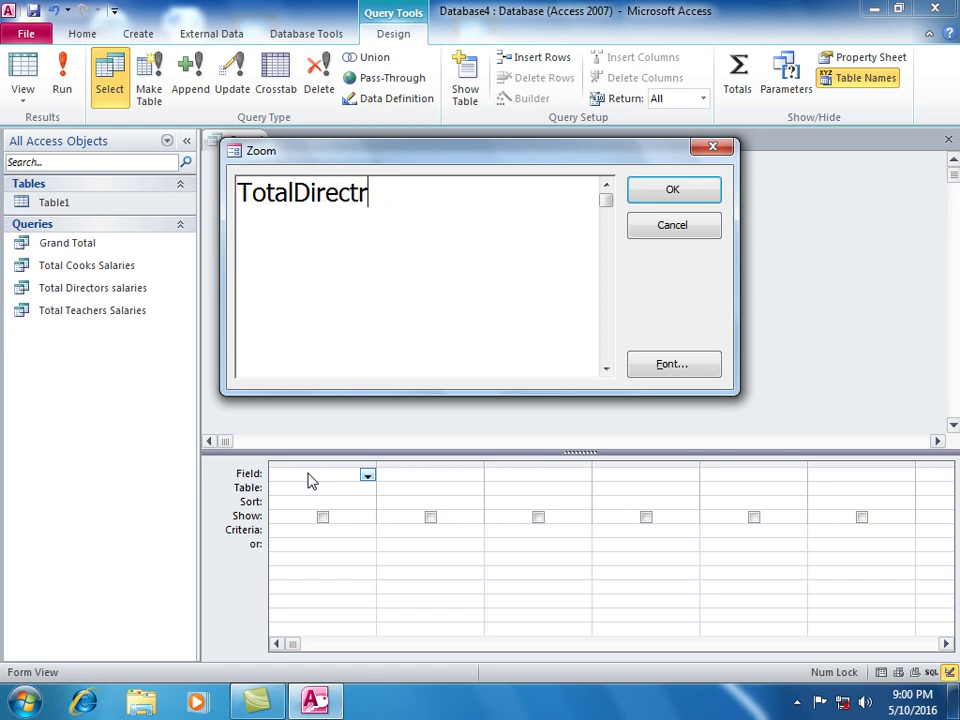
key(BackSpace)
text(ors:count)
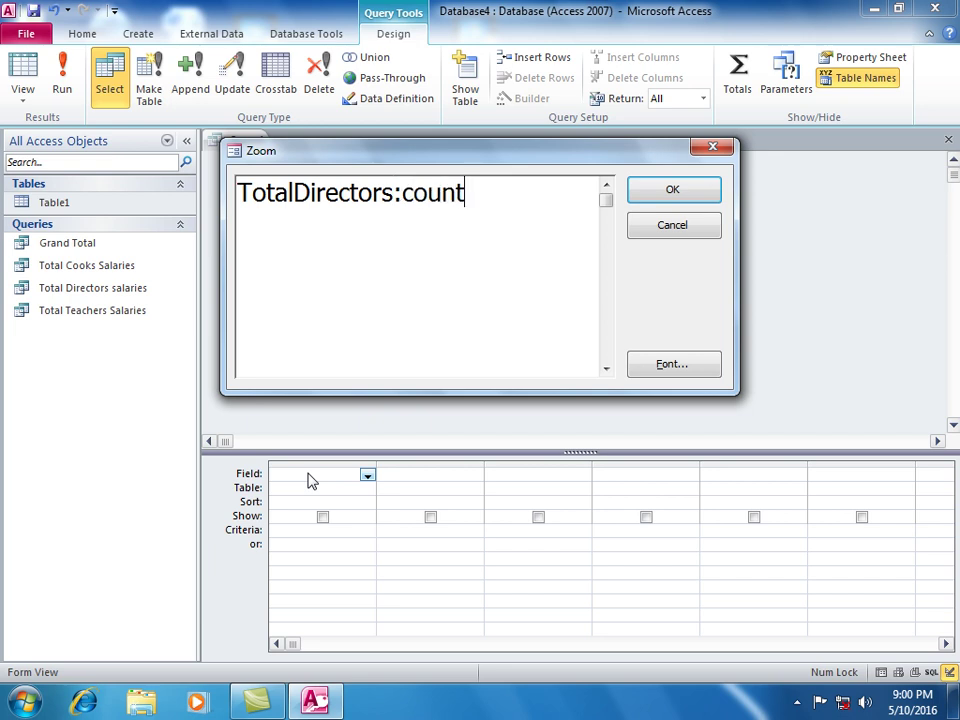
text((iif()
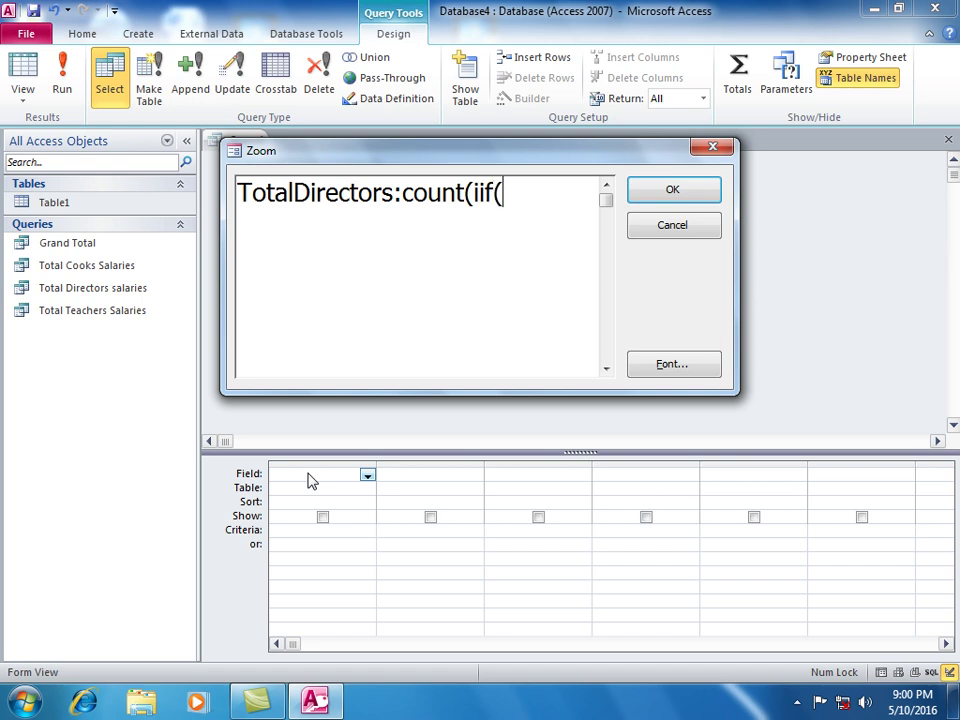
text([post)
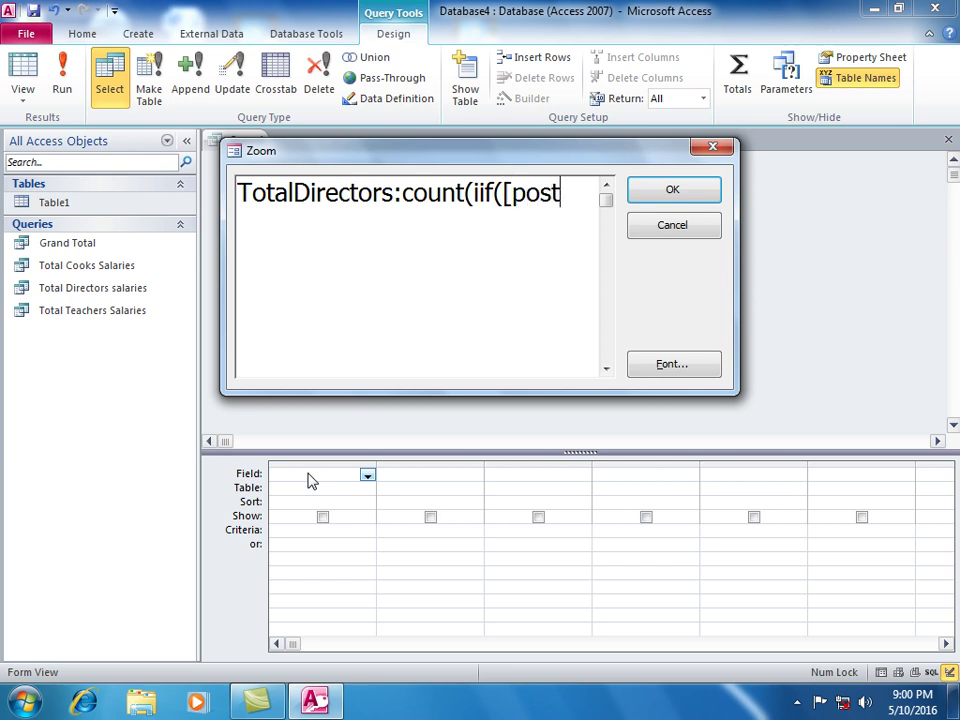
key(BackSpace)
key(BackSpace)
key(BackSpace)
key(BackSpace)
text(P)
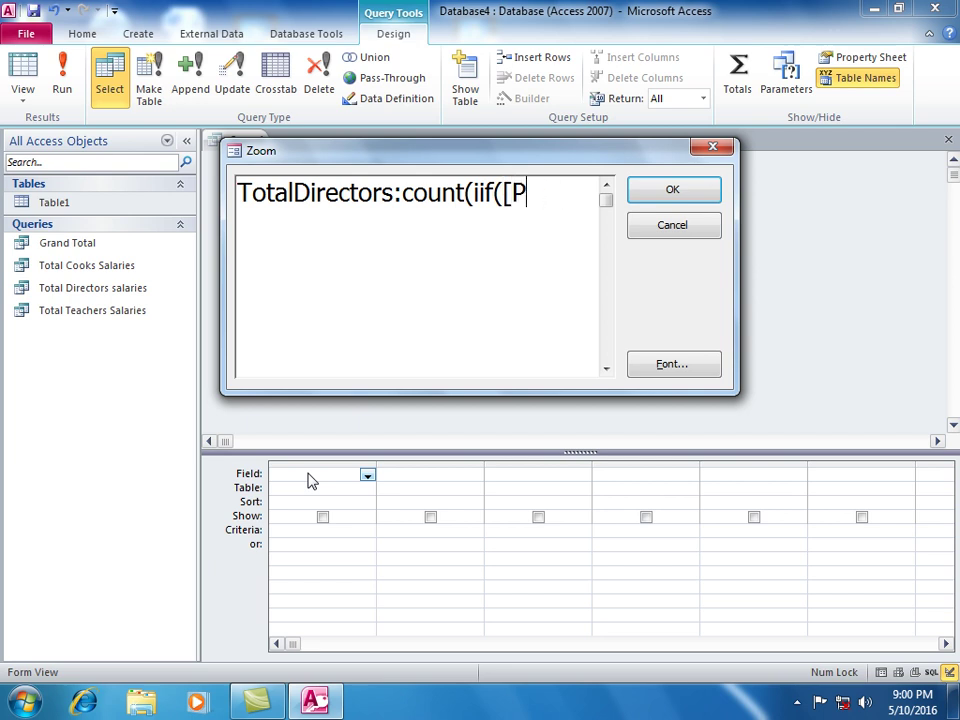
text(ost]=)
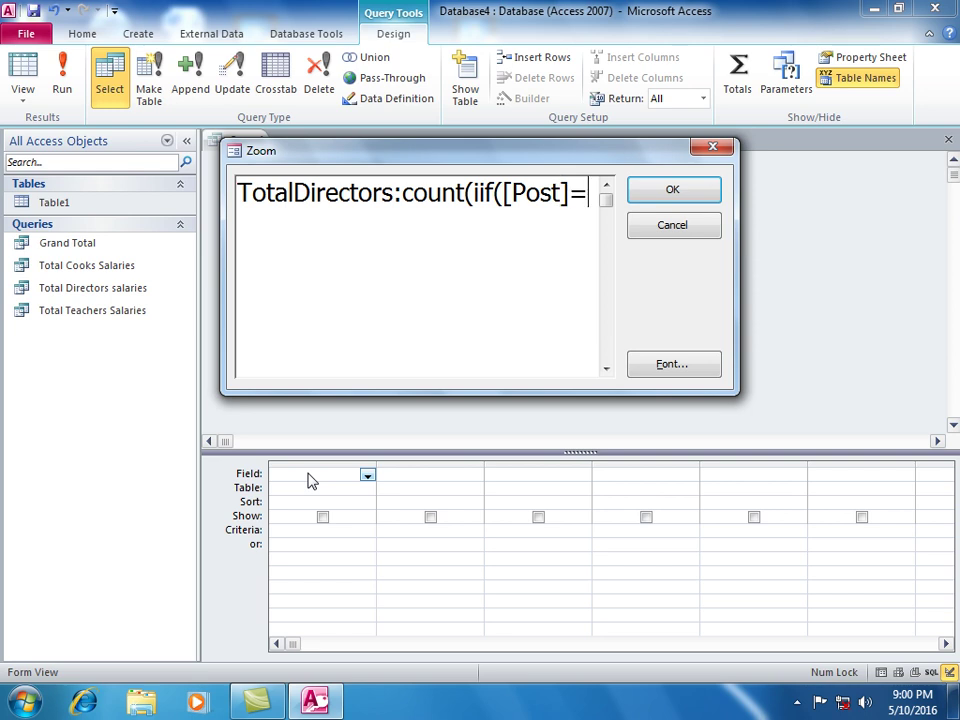
text("Director)
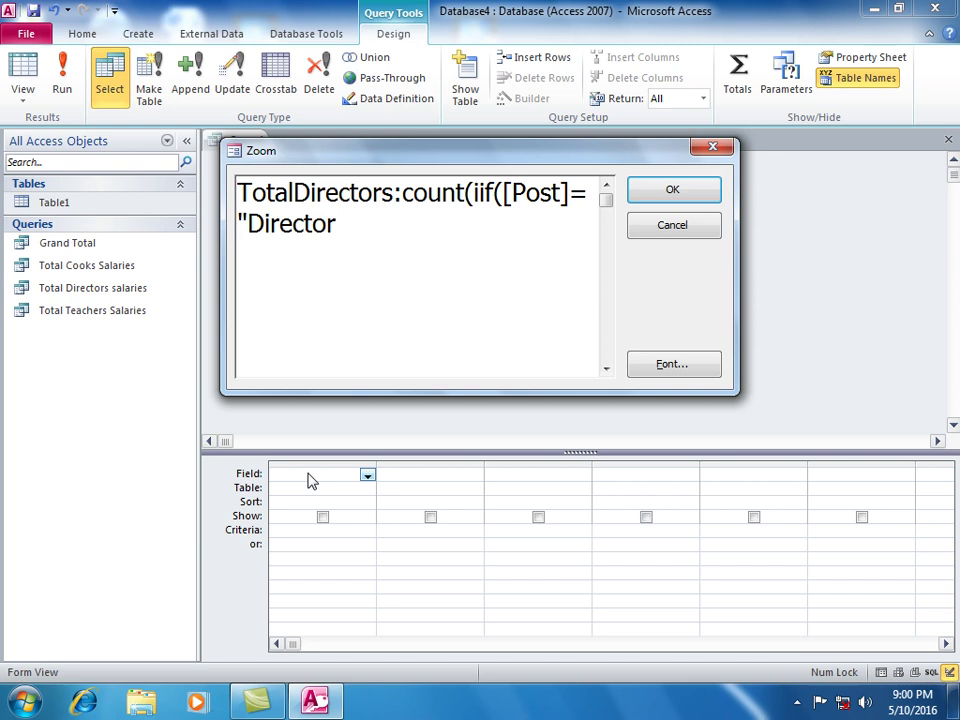
text(",Salary)))
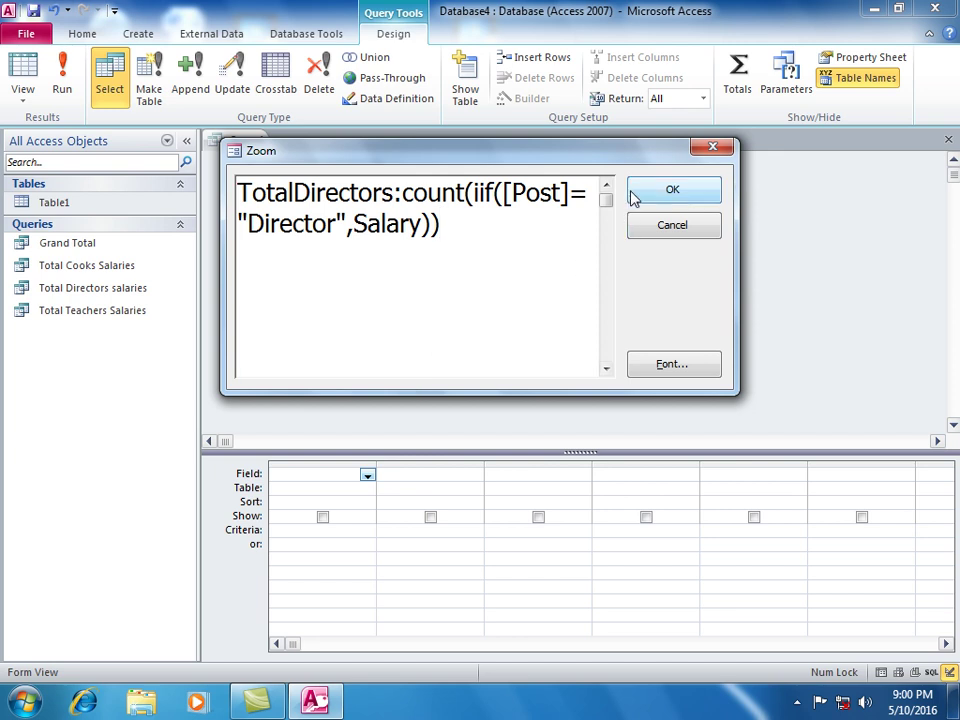
click(670, 189)
Close the count query and save it as 'Total Directors'
key(ctrl+F4)
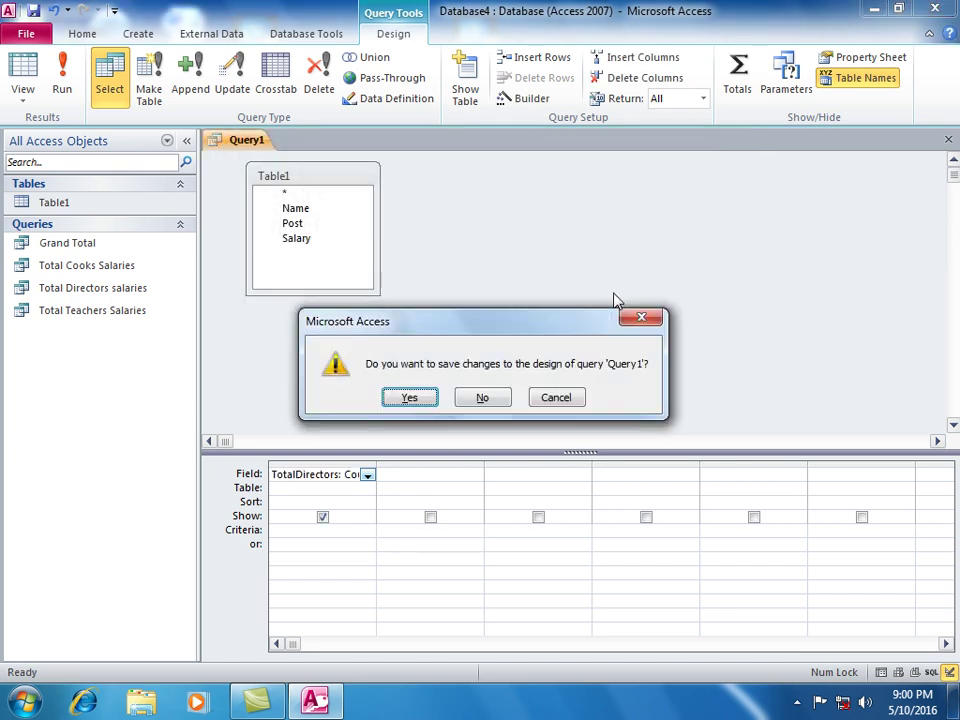
key(Return)
text(Total Di)
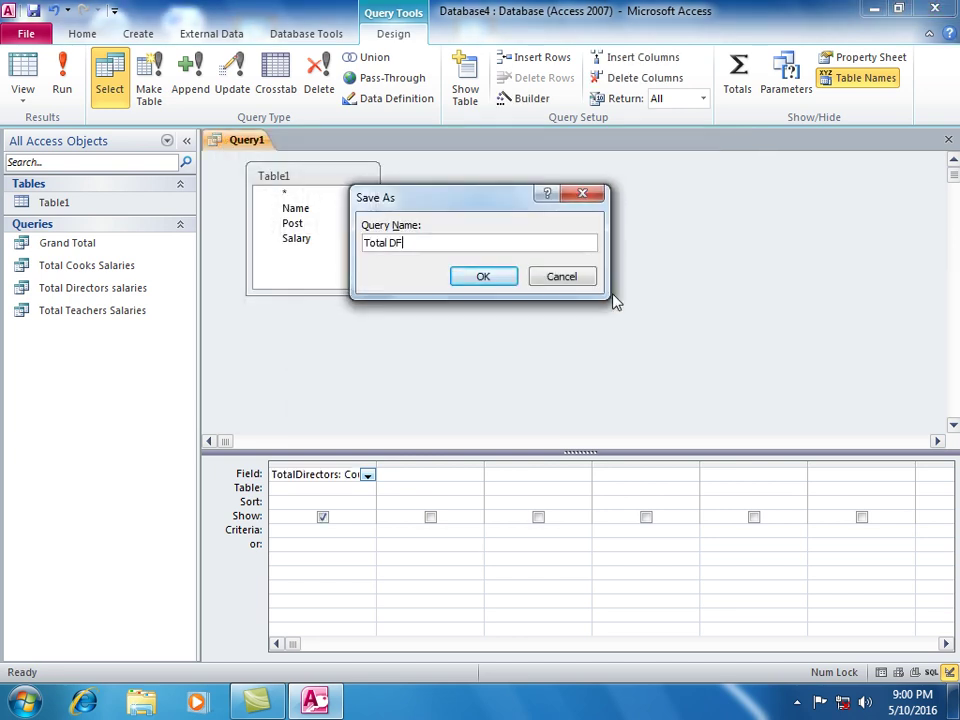
text(rectos)
key(BackSpace)
key(BackSpace)
text(ors)
key(Return)
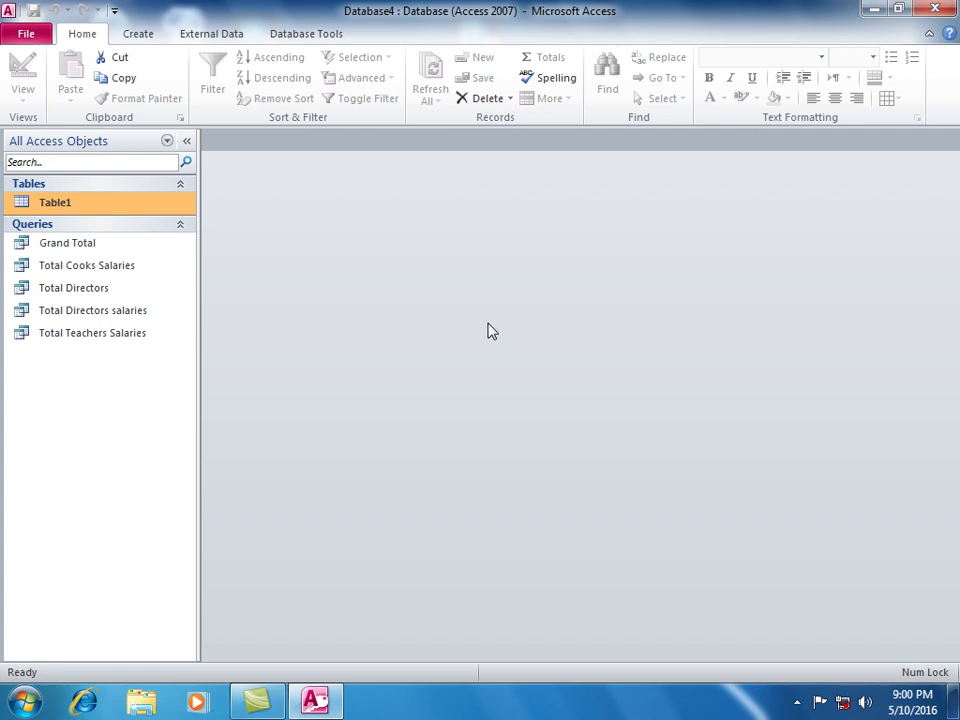
Run Total Directors to check it counts 2 directors, then close it
double_click(124, 290)
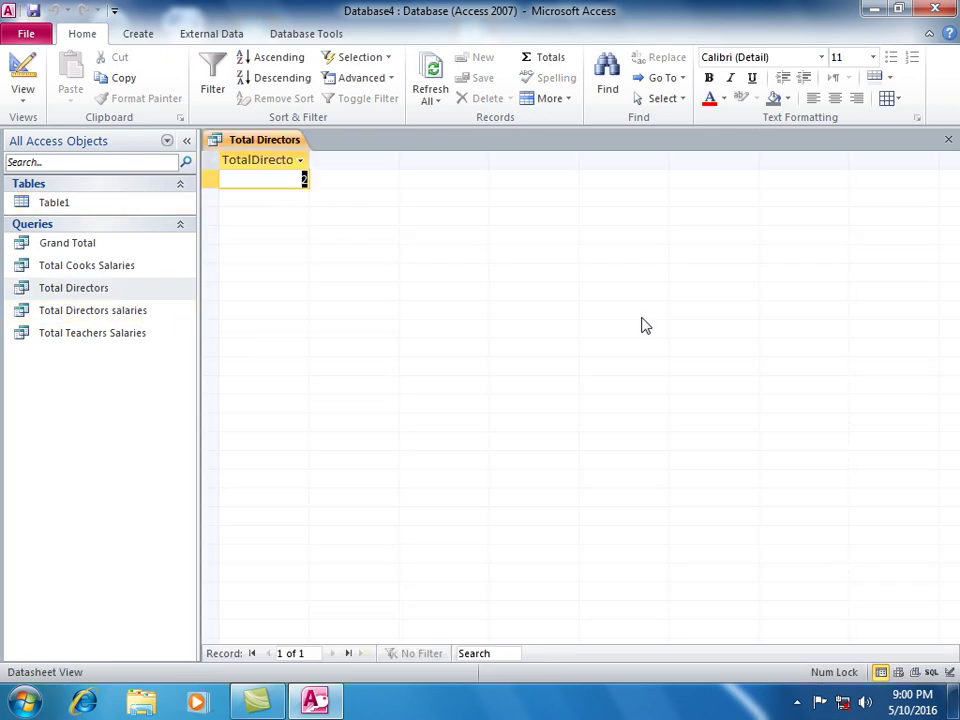
click(947, 140)
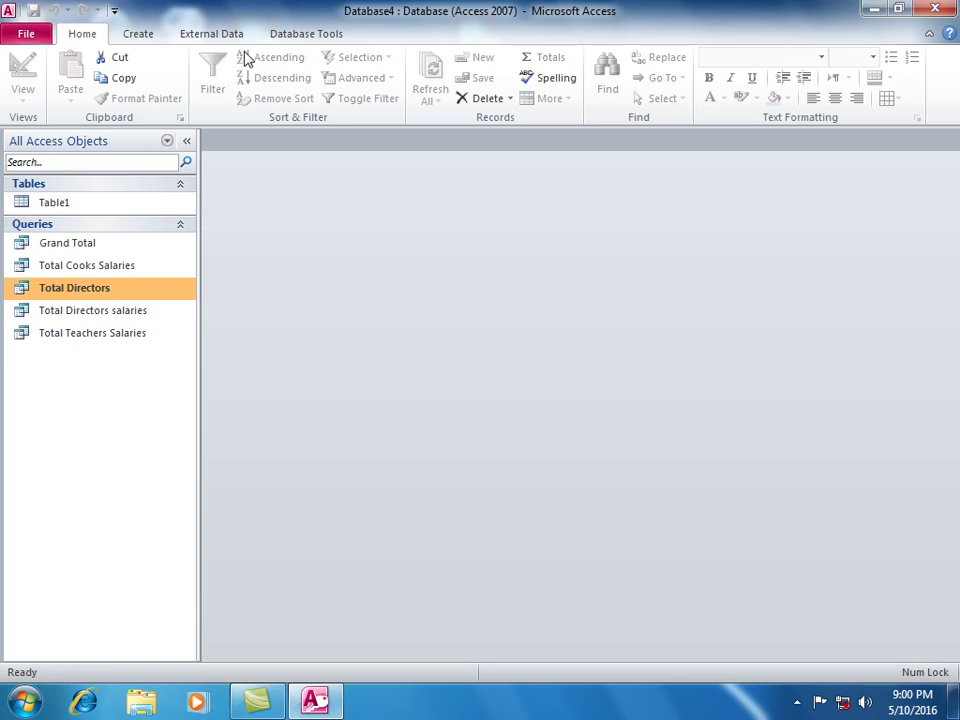
click(131, 35)
Start another new design-view query based on Table1
click(274, 88)
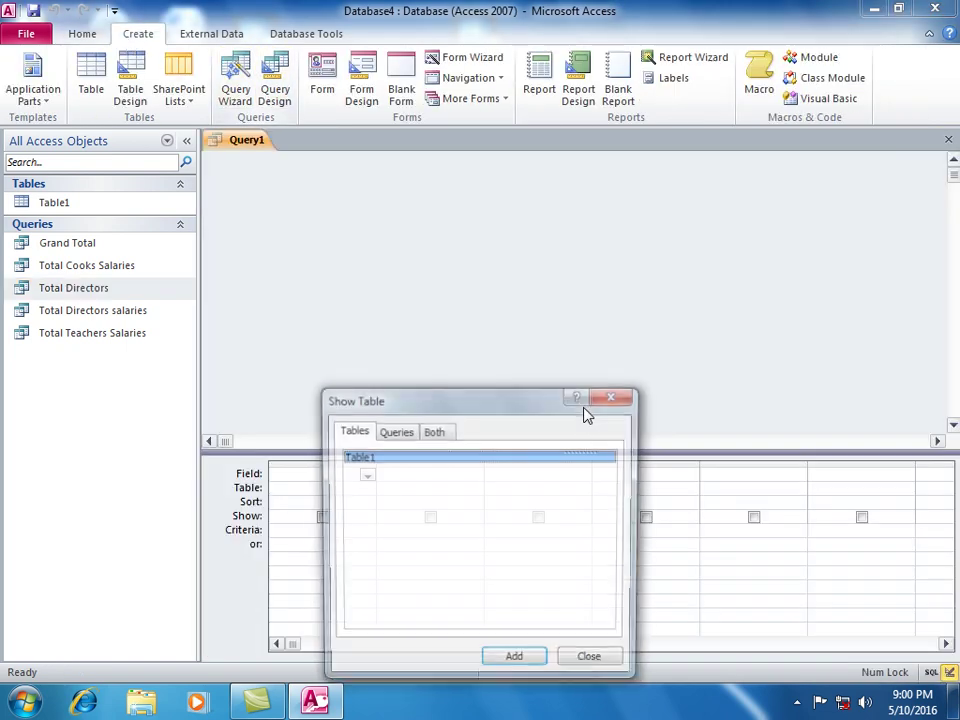
click(522, 657)
click(594, 659)
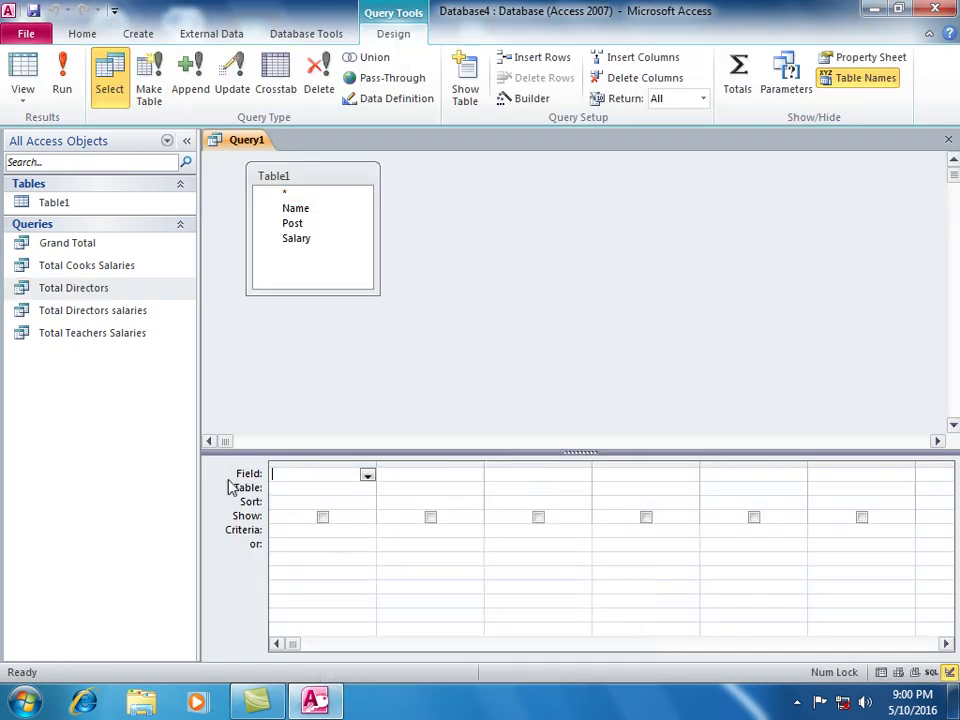
Enter the field expression TotalTeachers:count(iif([Post]="Teacher",Salary)) in the Zoom box and commit it
key(shift+F2)
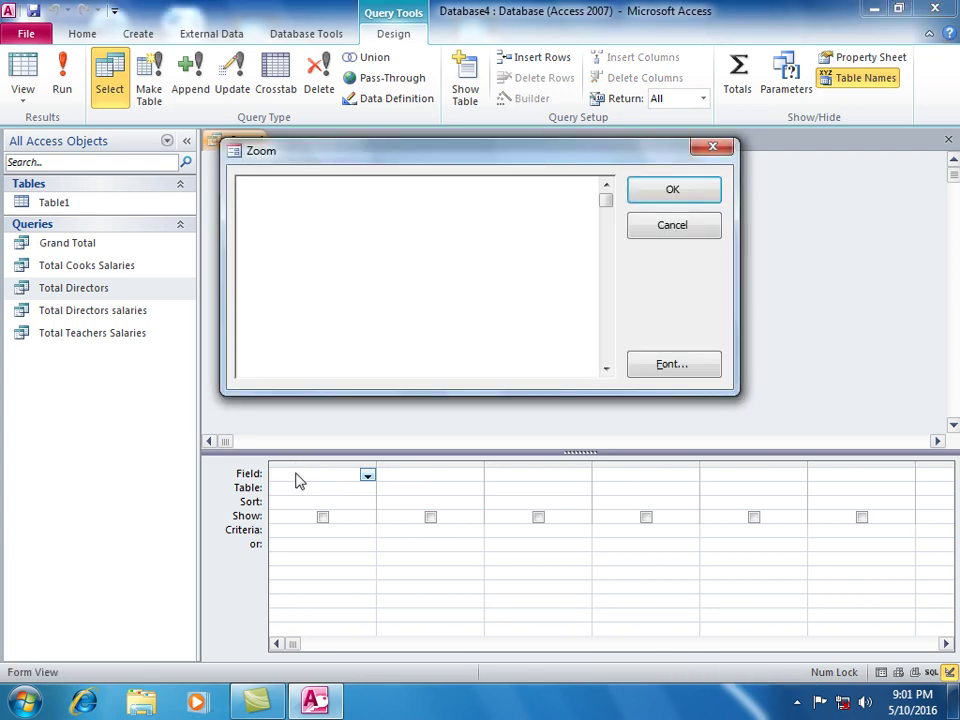
text(Total)
key(BackSpace)
text(TE)
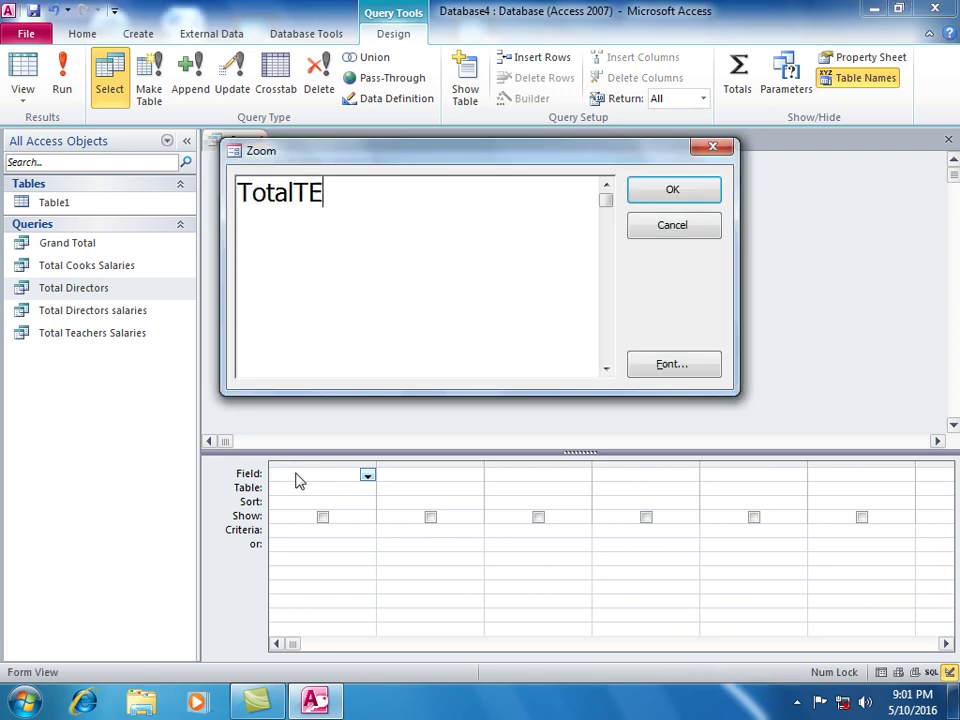
text(ach)
key(BackSpace)
key(BackSpace)
key(BackSpace)
key(BackSpace)
text(eachers)
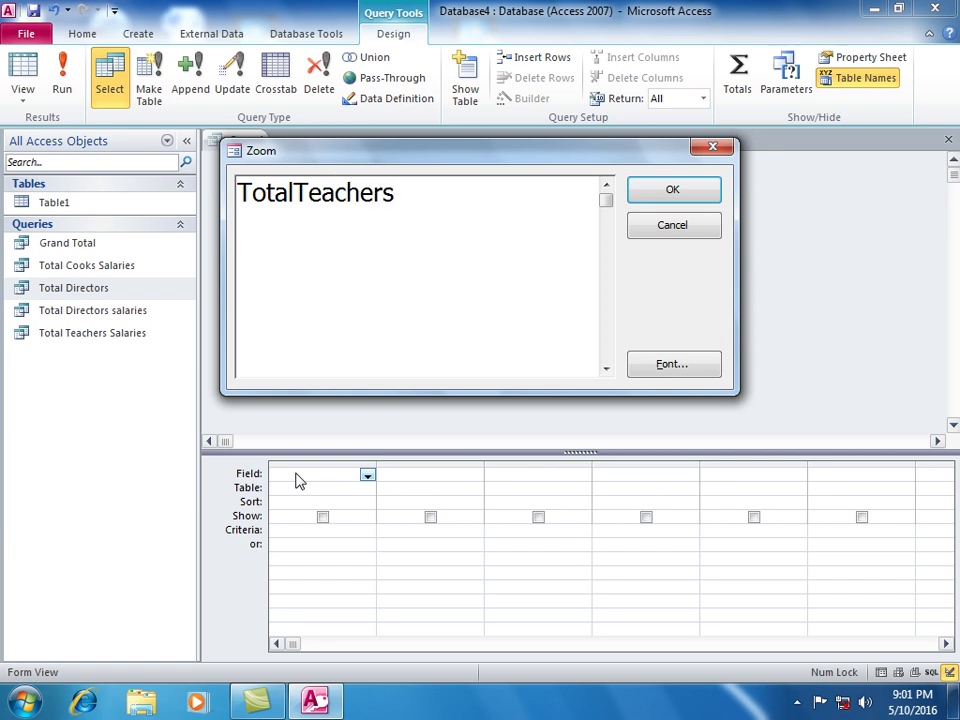
text(:counti)
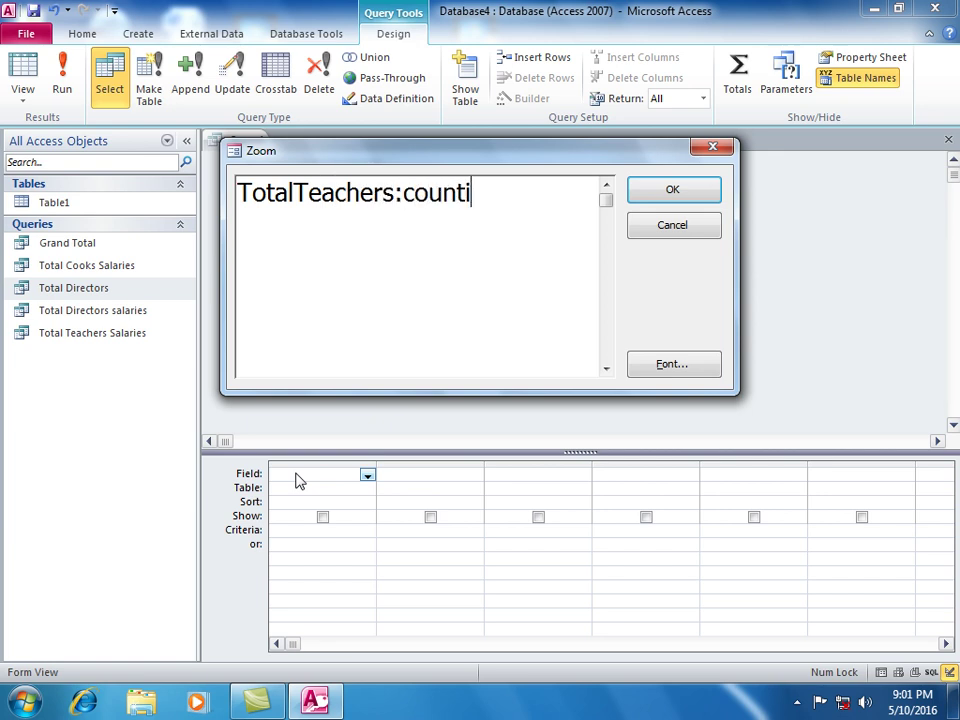
key(BackSpace)
text((iif()
key(BackSpace)
text([O)
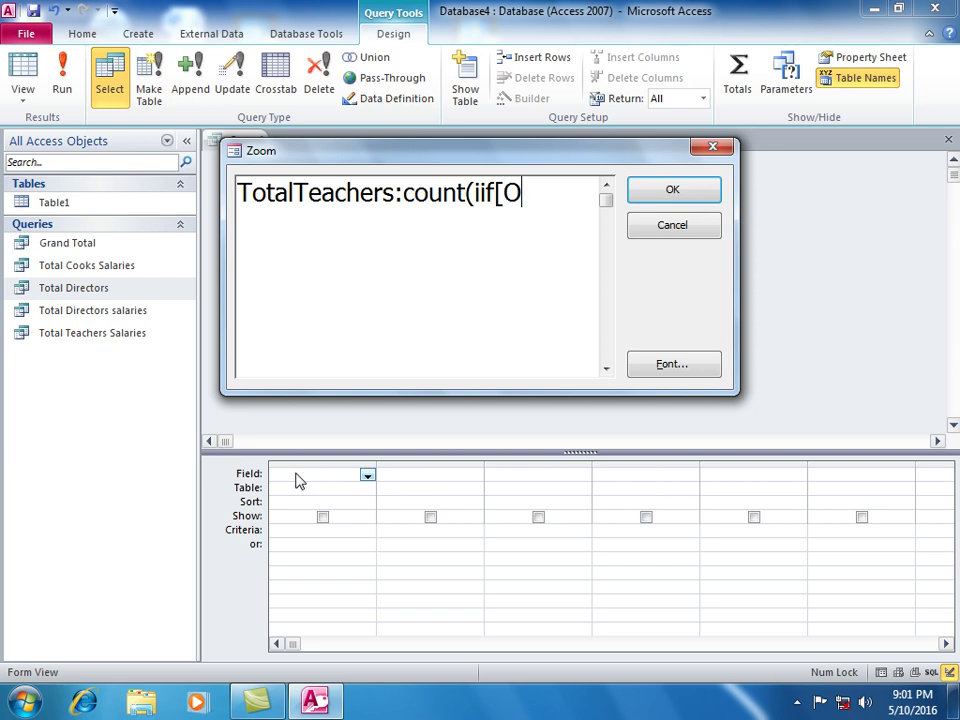
key(BackSpace)
text(Post)
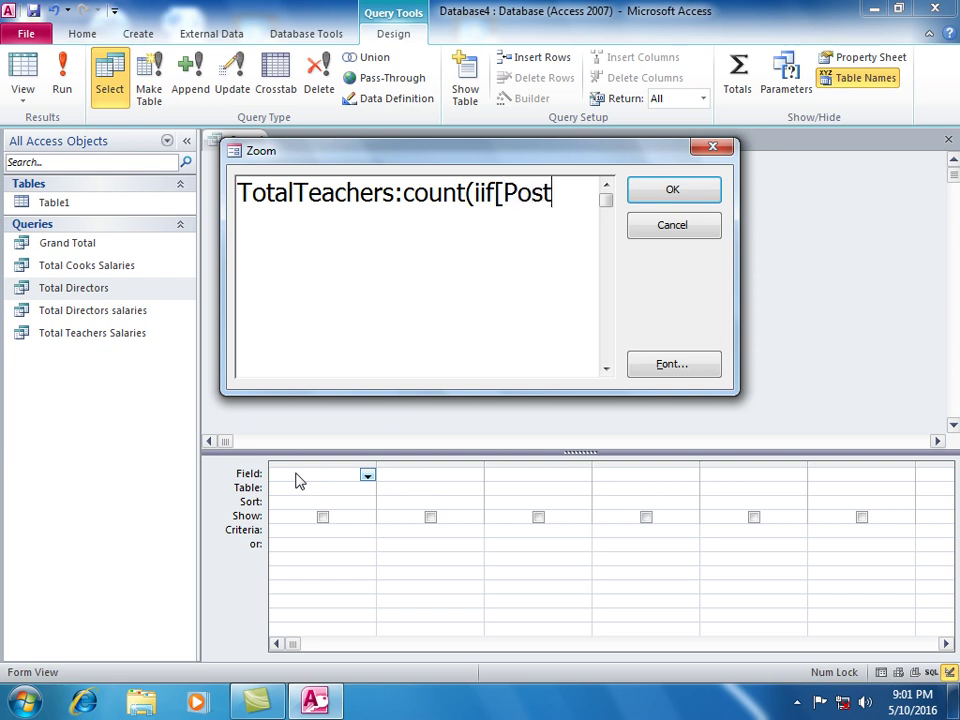
text(]="T)
text(eac)
key(BackSpace)
key(BackSpace)
text(e)
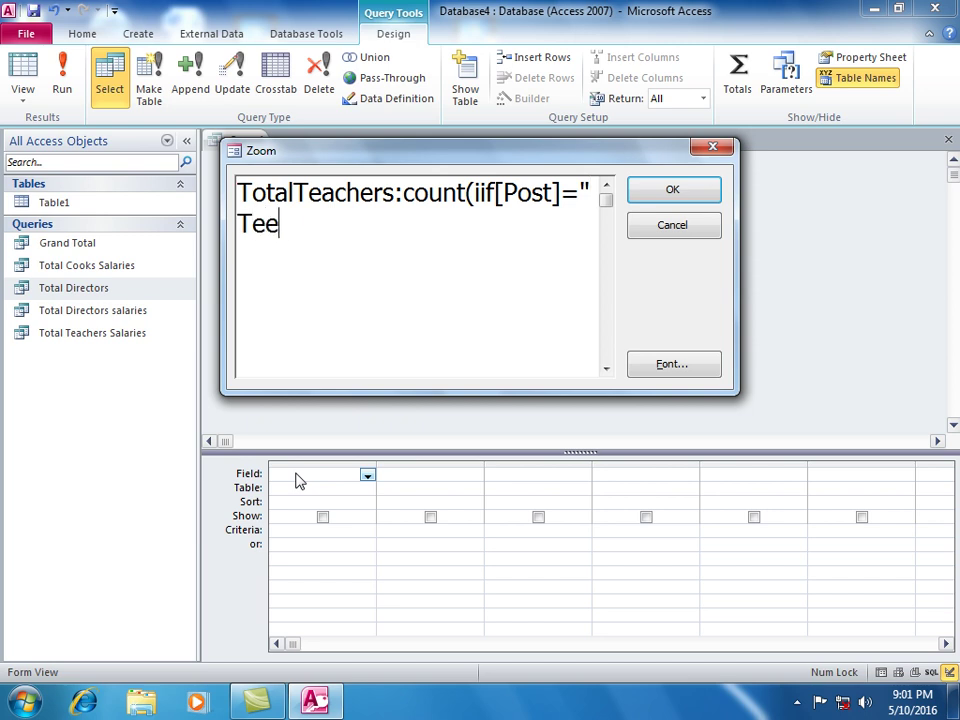
text(a)
key(BackSpace)
key(BackSpace)
text(acher)
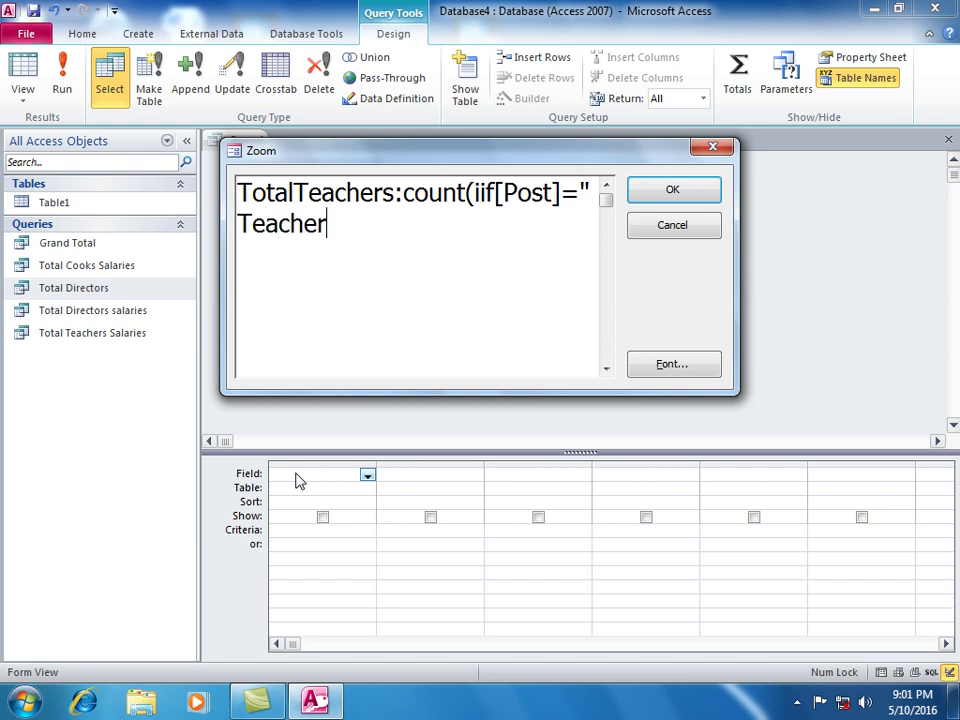
text(",Salary)
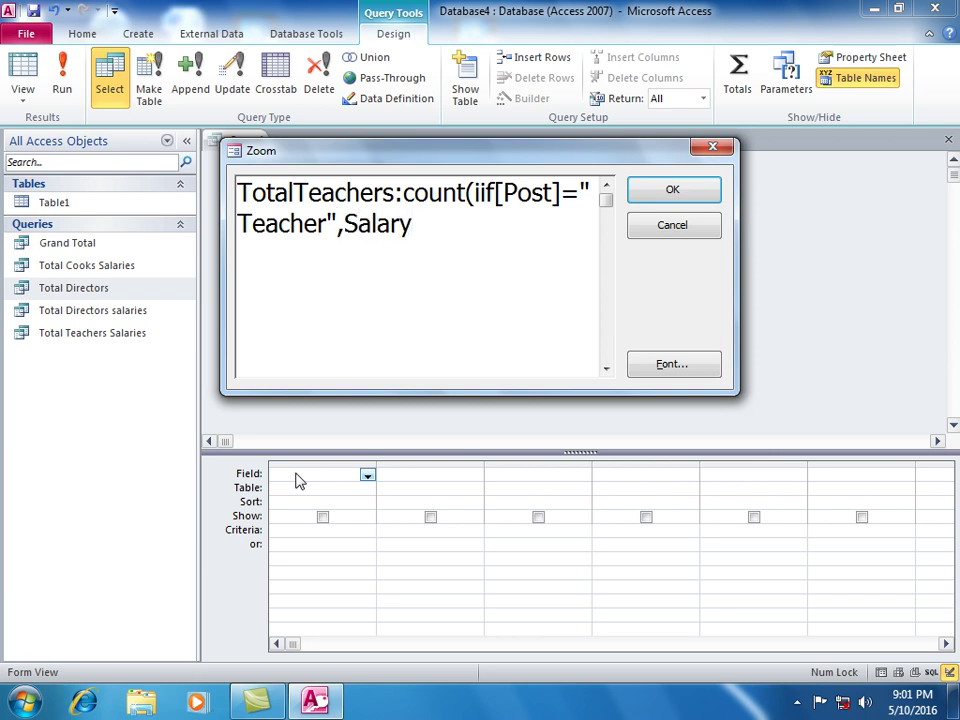
text()))
click(496, 200)
text(()
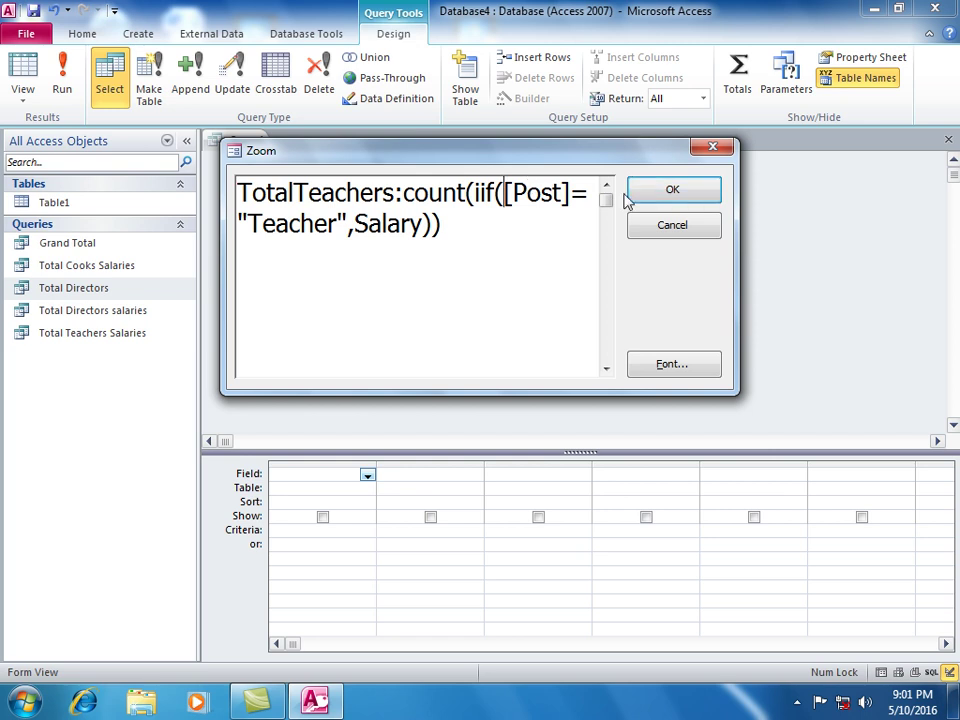
click(672, 190)
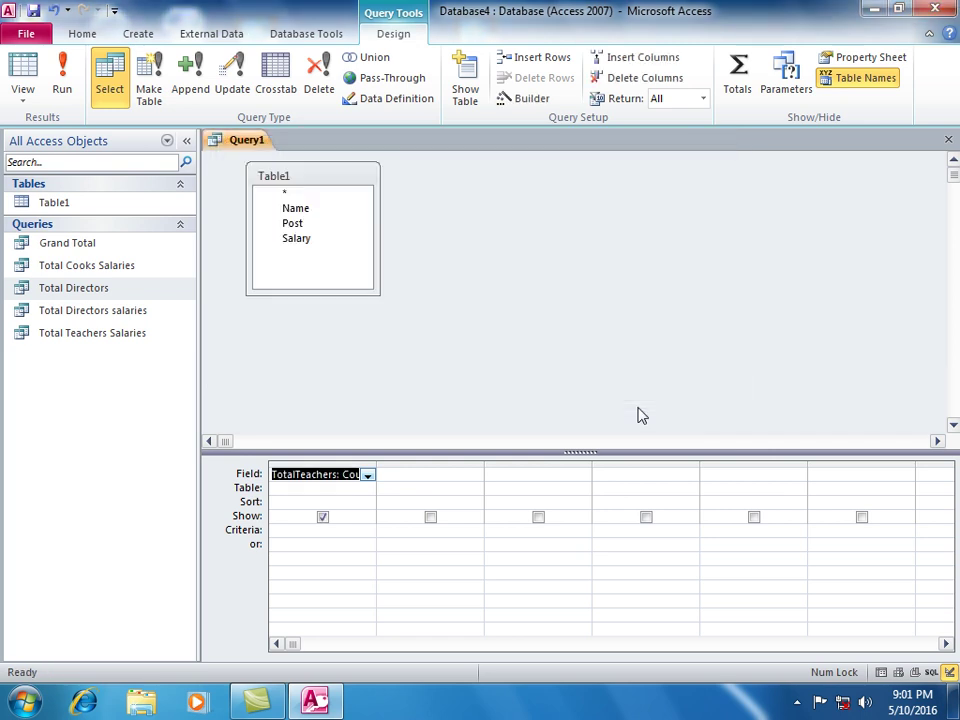
Run the teacher count query, which returns 3, then close it and save it as 'TotalTeachers'
click(62, 80)
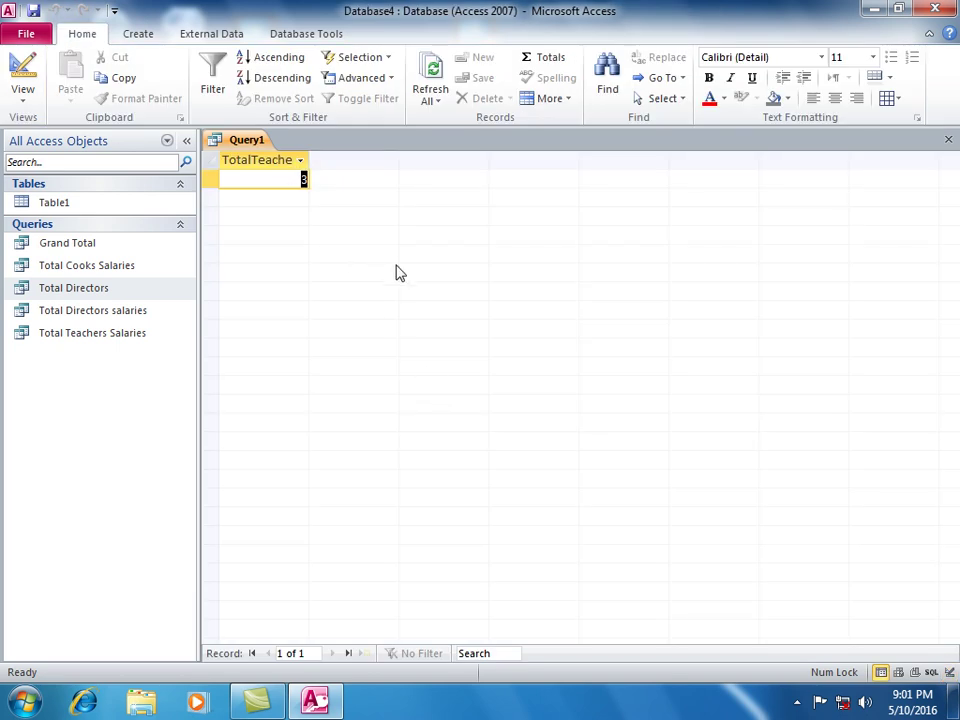
key(ctrl+w)
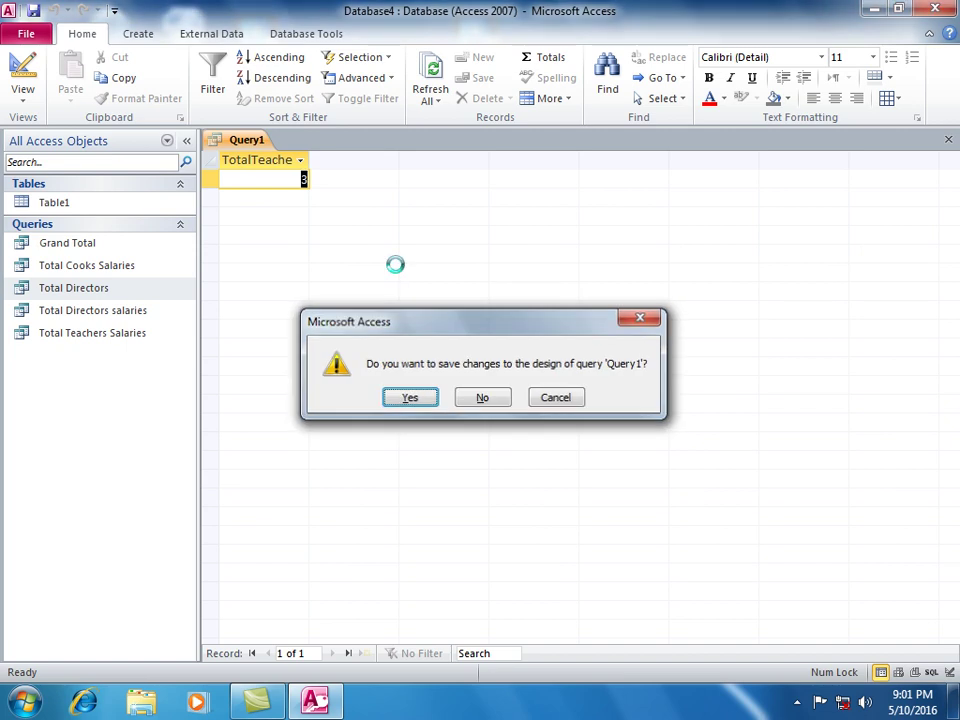
key(Return)
text(Total)
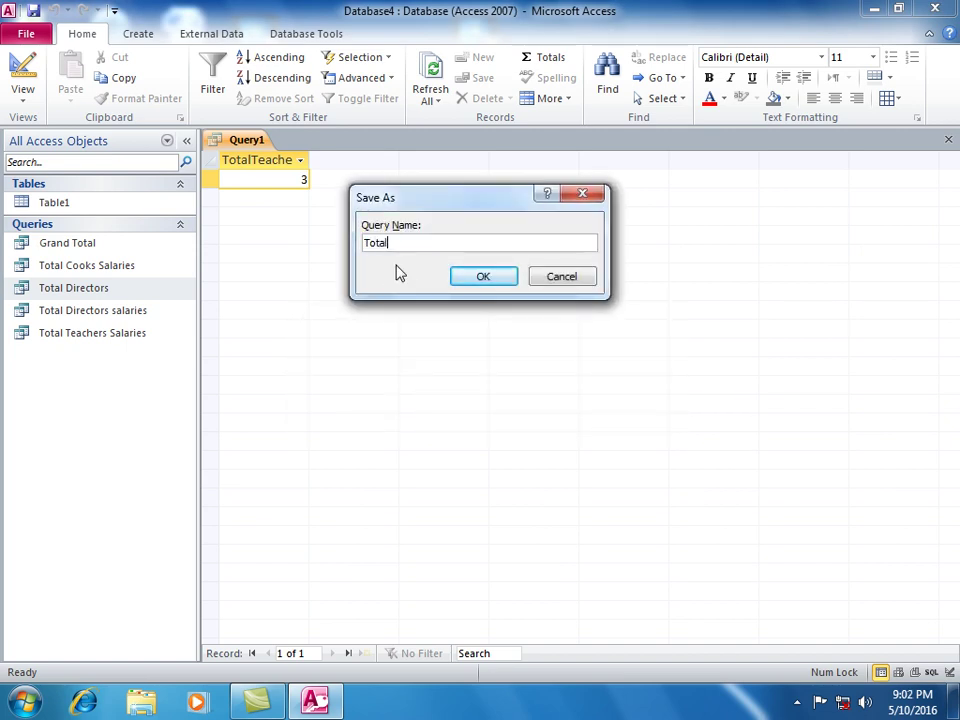
text(Teache)
key(BackSpace)
text(ers)
key(Return)
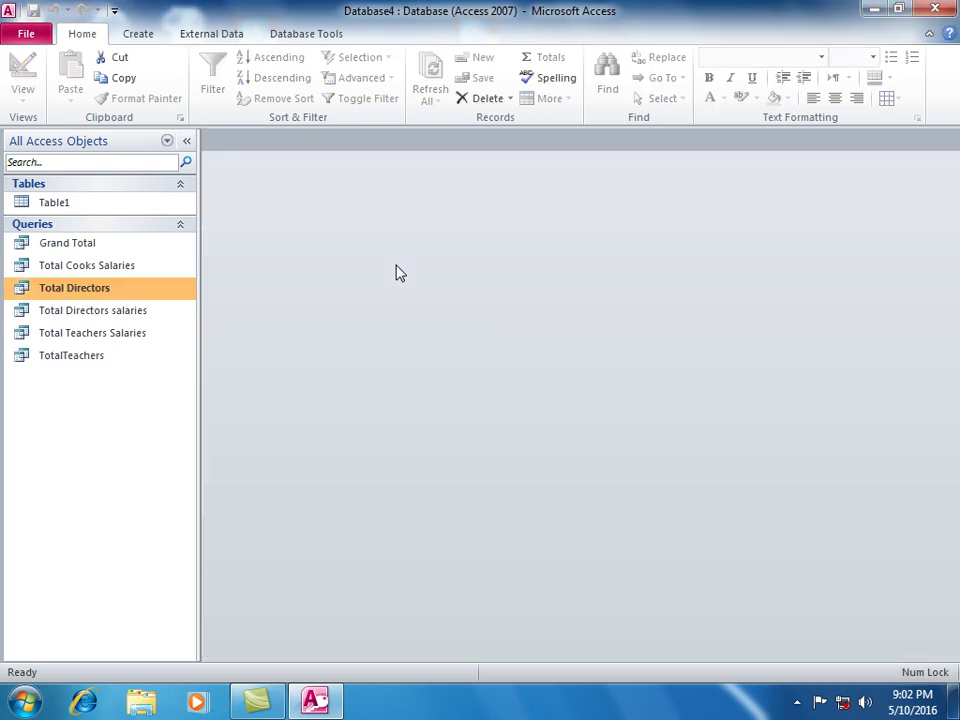
Create a new design-view query and add Table1 to it
click(137, 33)
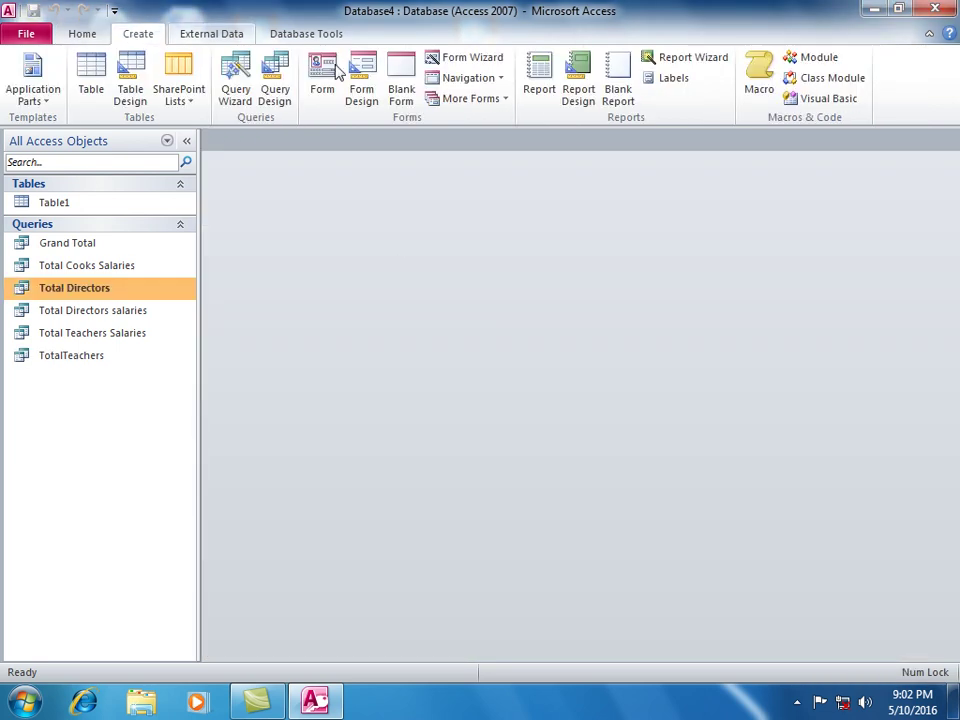
click(290, 95)
click(540, 662)
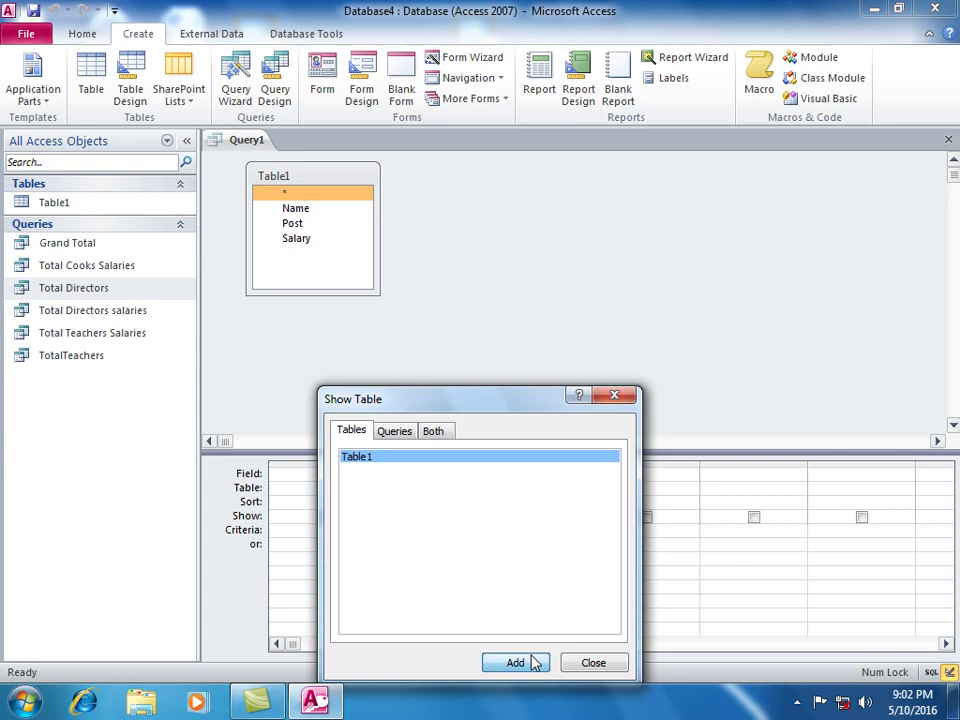
click(590, 661)
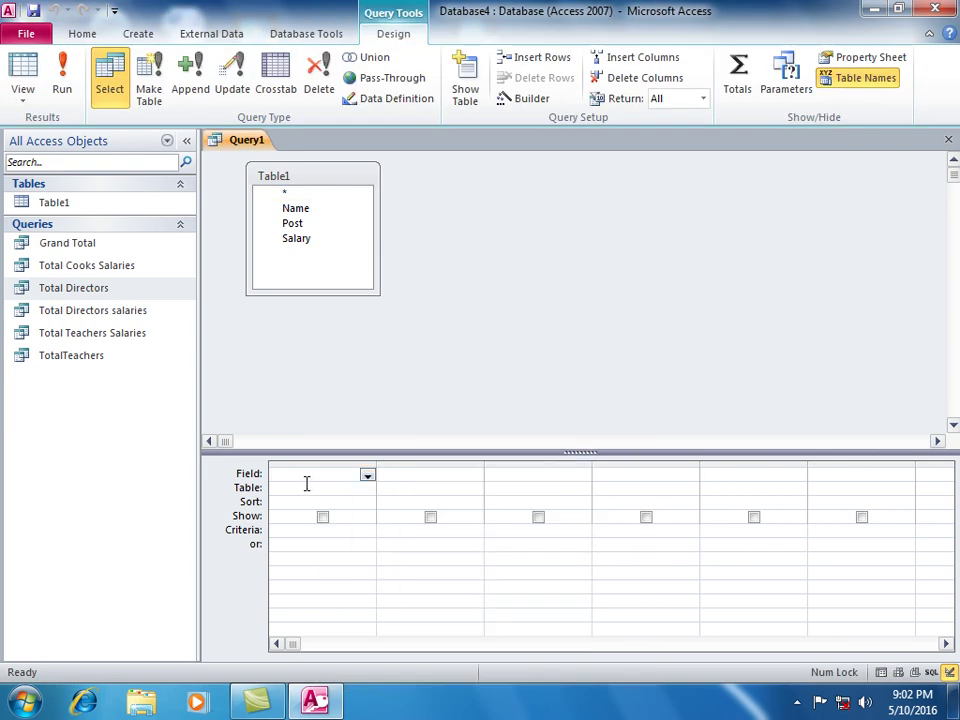
Type the field expression TotalCooks:count(iif([Post]="cook",Salary)) into the Zoom box
key(shift+F2)
text(Top)
key(BackSpace)
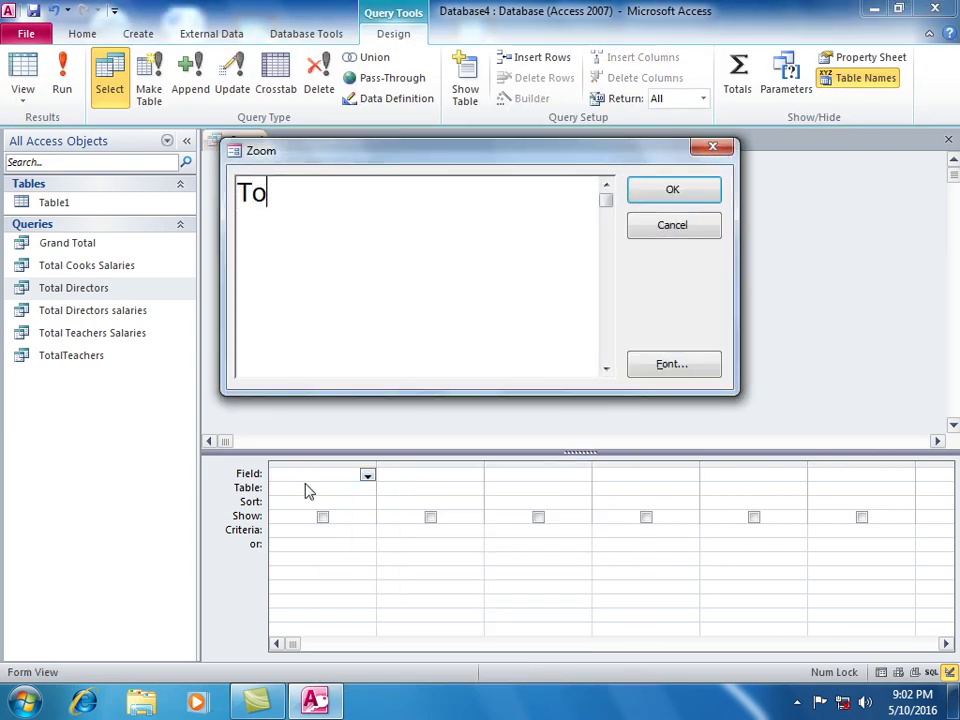
text(talC)
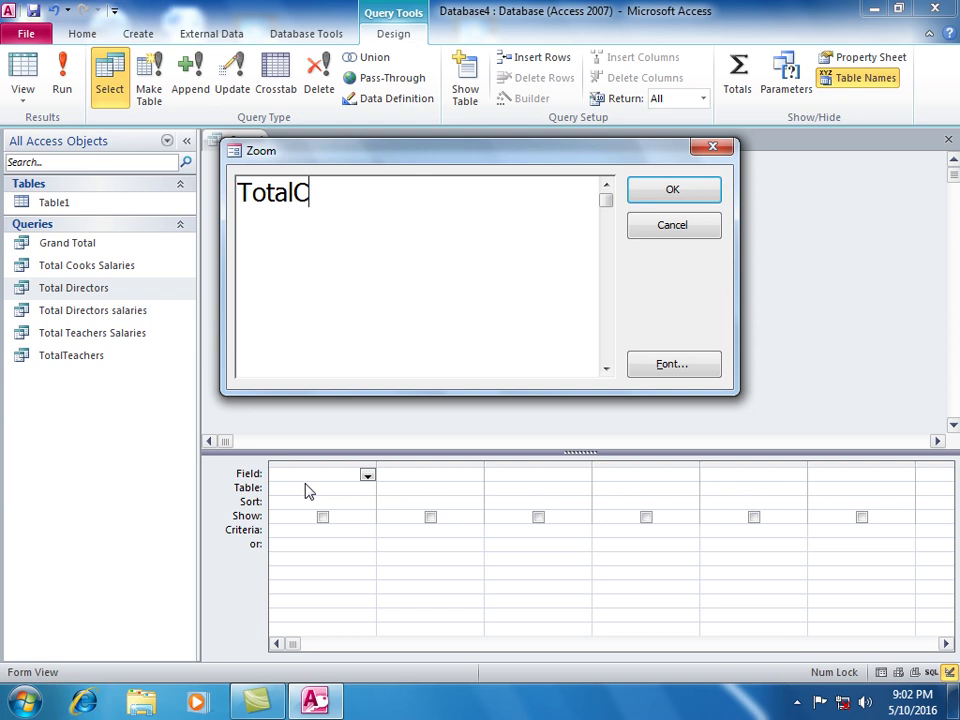
text(ooks:count)
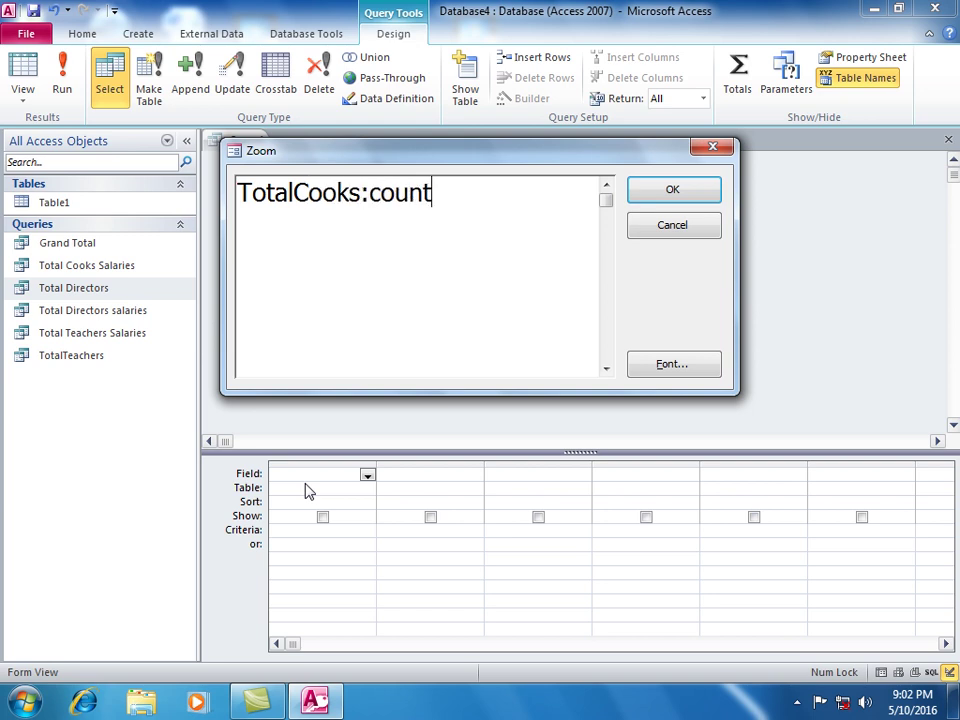
text((iif([)
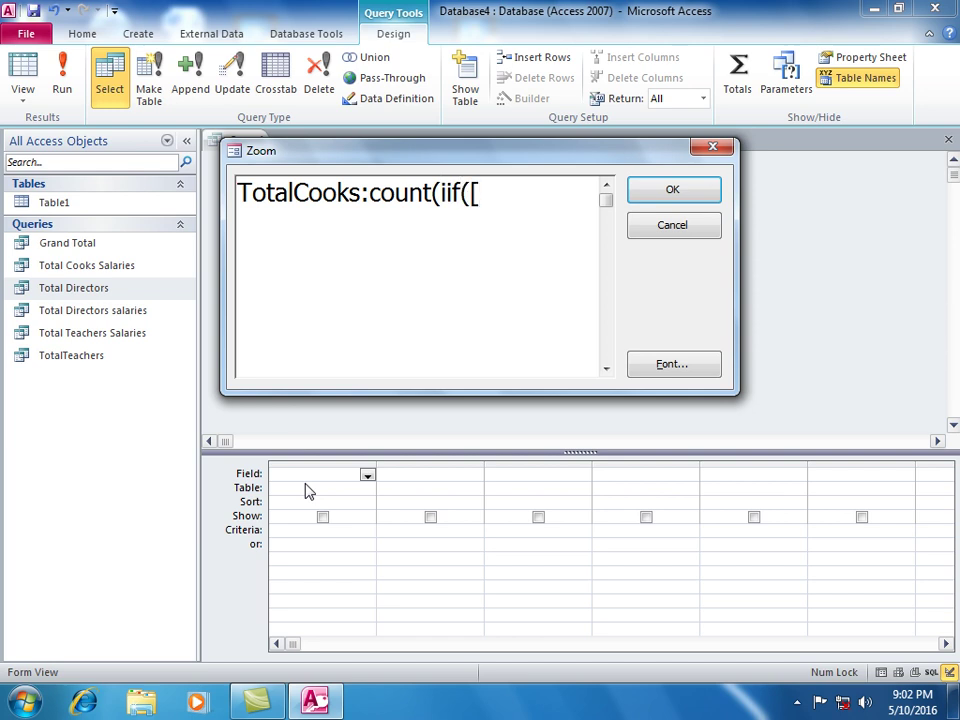
text(Post])
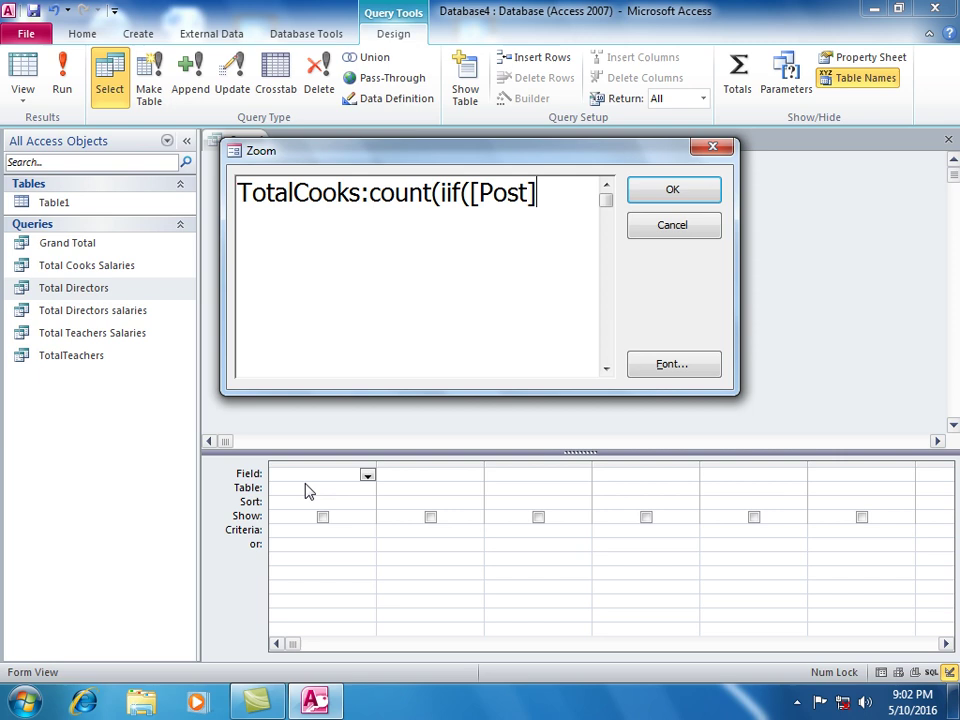
text(=)
text("co)
text(ok)
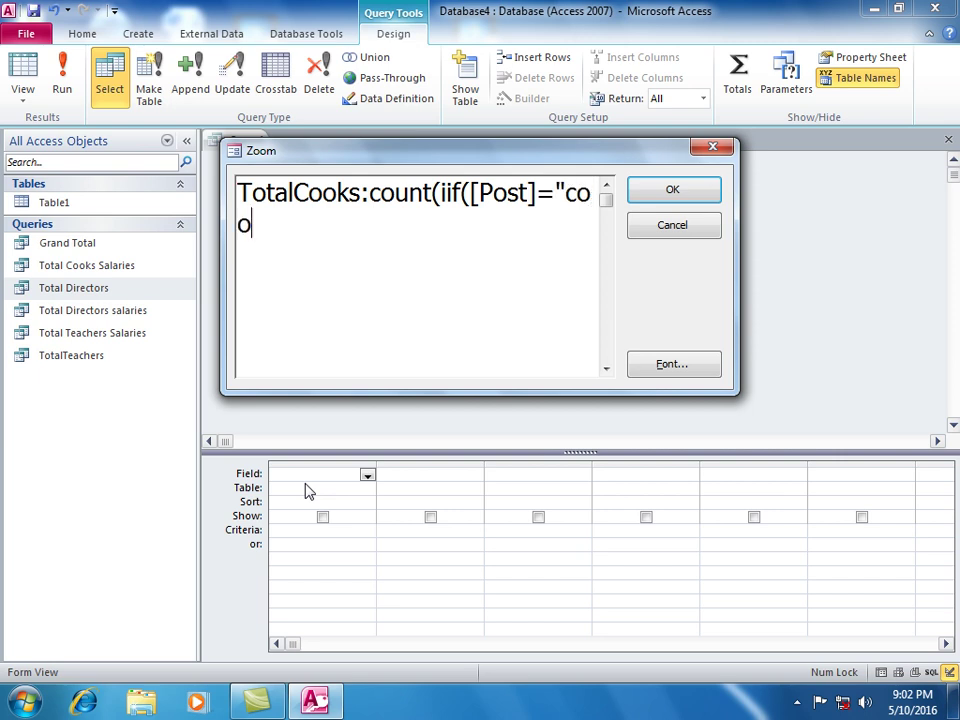
key(BackSpace)
key(BackSpace)
text(ok",Salary)
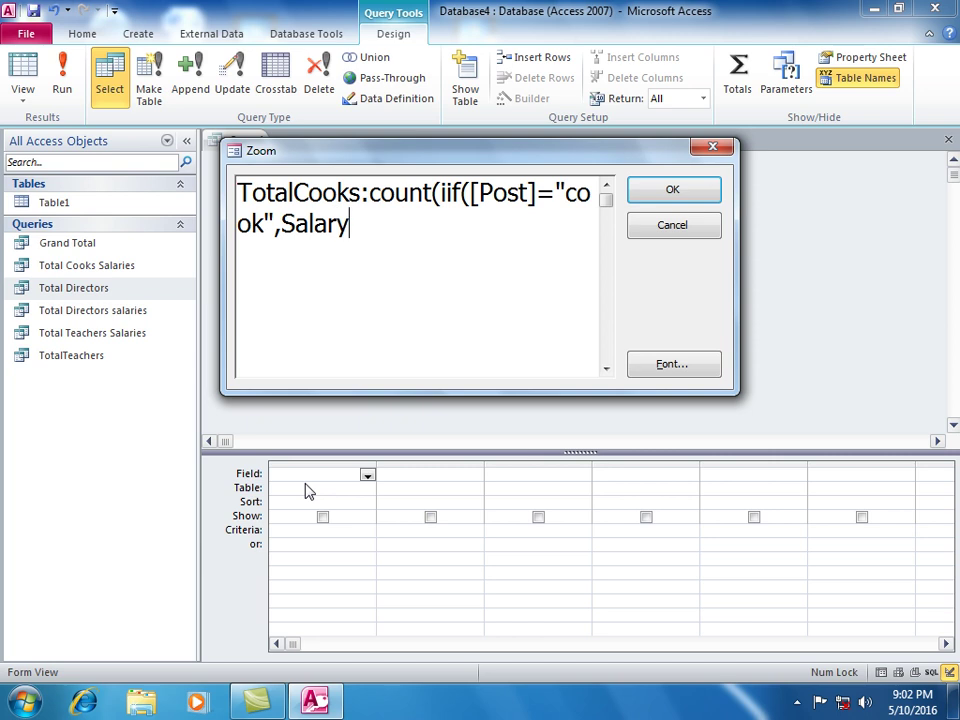
text()))
Commit the TotalCooks expression, run the query (3 cooks), and save it as 'TotalCooks'
click(650, 192)
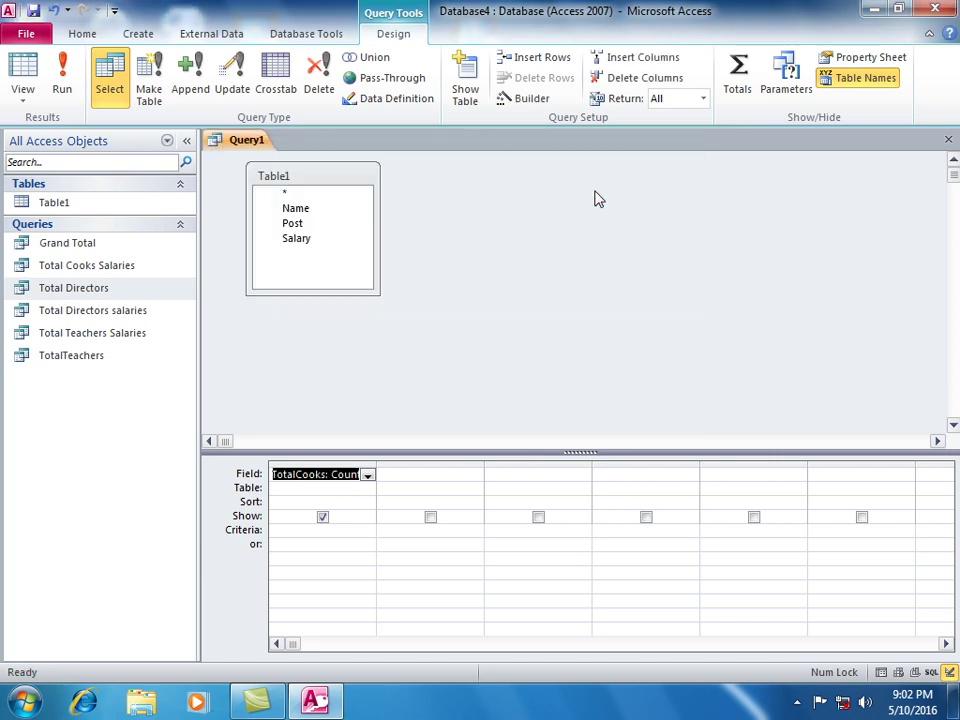
click(62, 80)
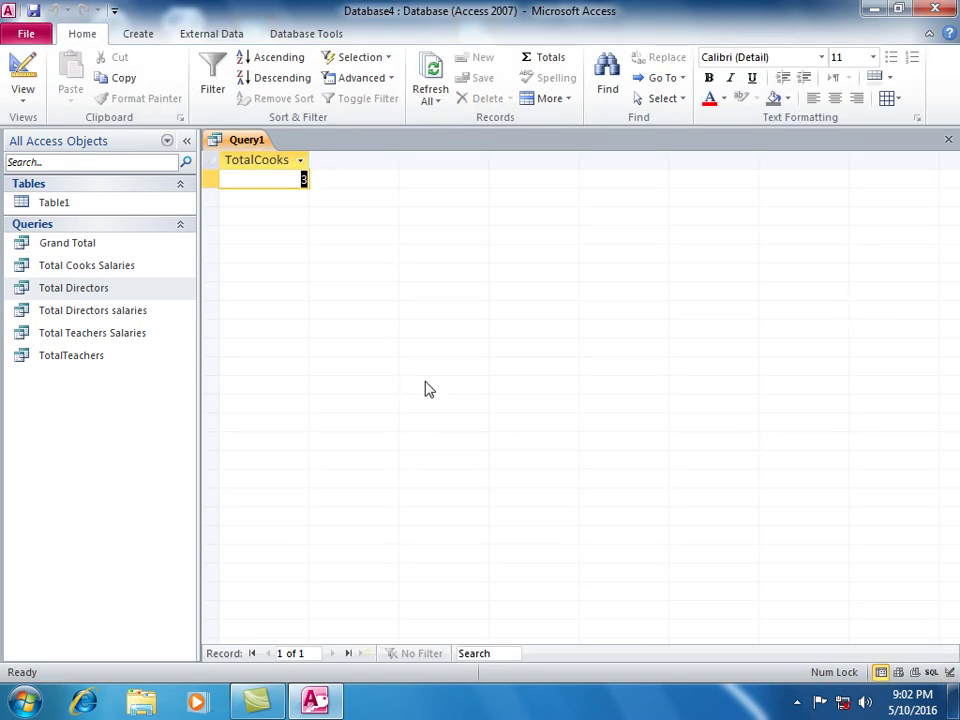
key(ctrl+w)
key(Return)
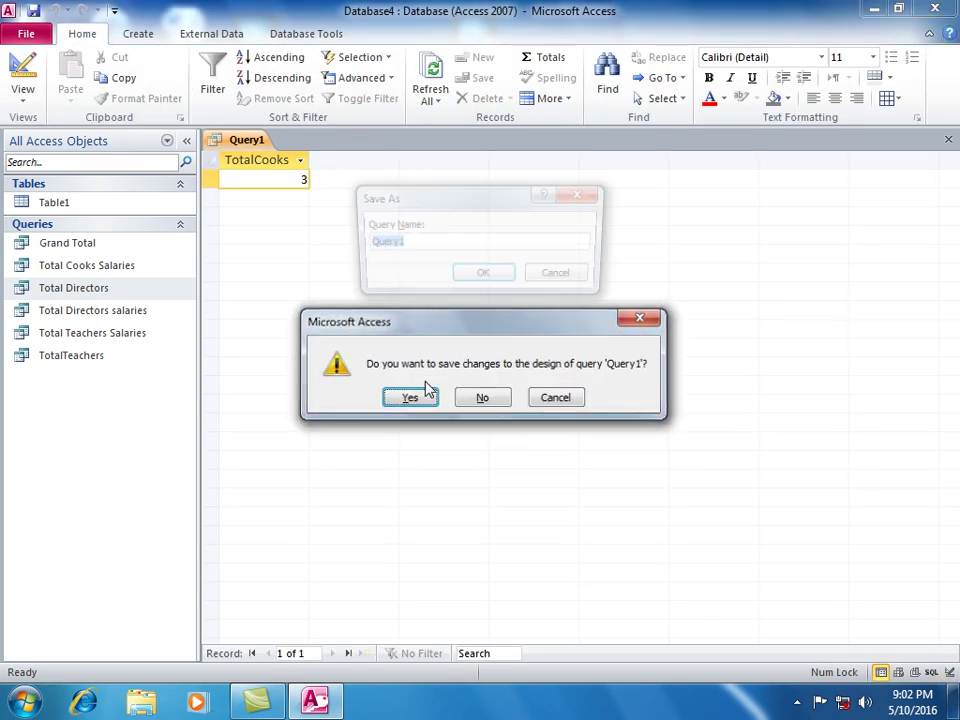
text(TotalCooks)
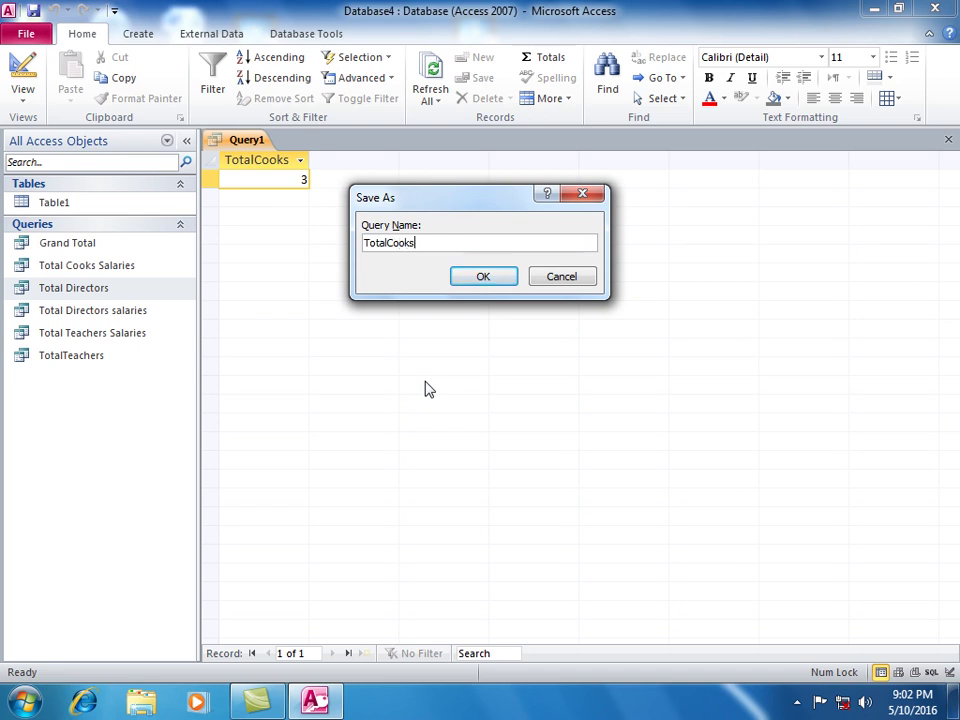
key(Return)
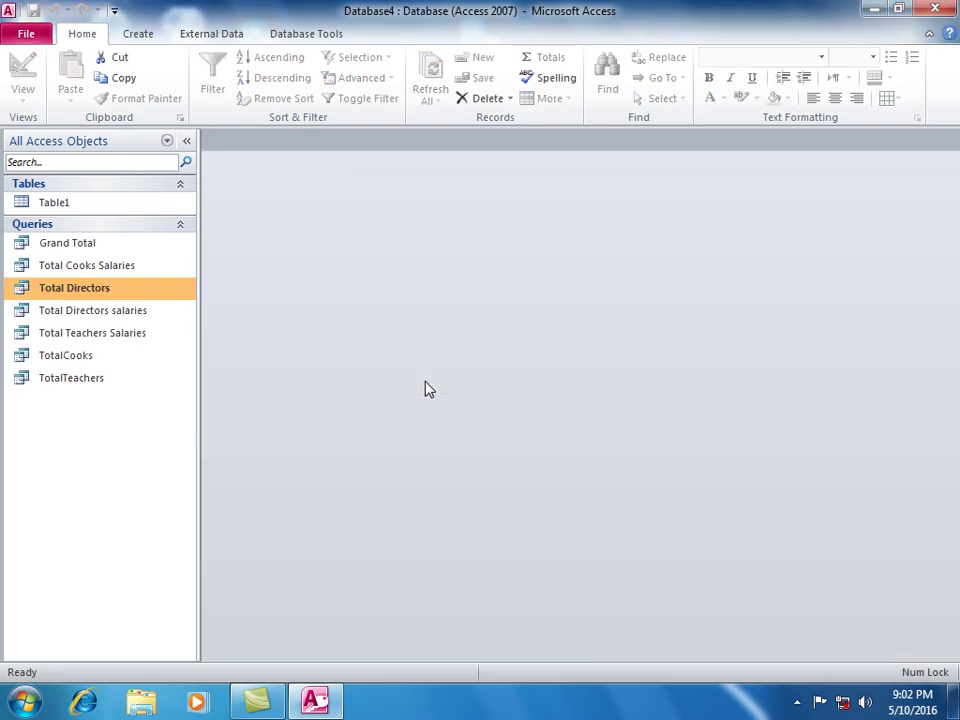